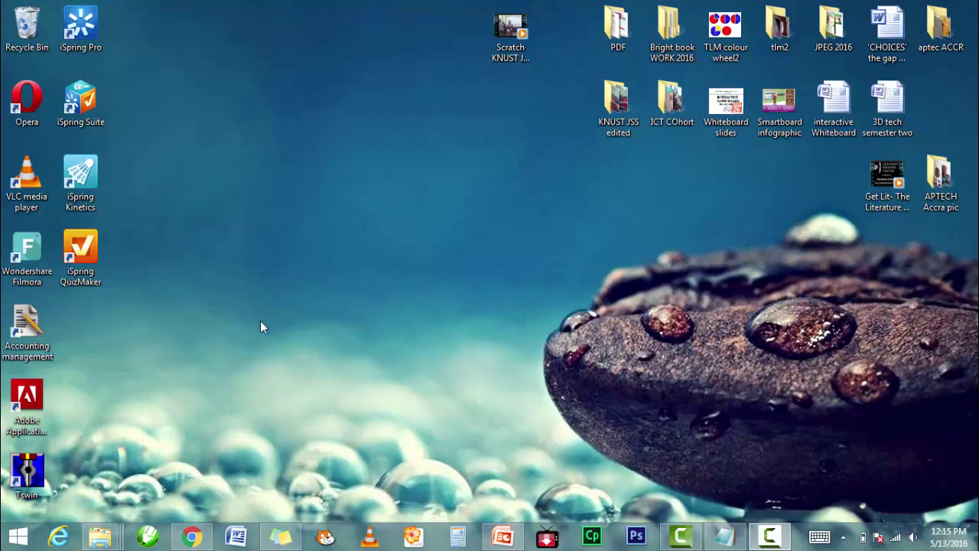
# - Switch to PowerPoint to view the iSpring Pro tools, and return to the desktop
pyautogui.click(503, 538)
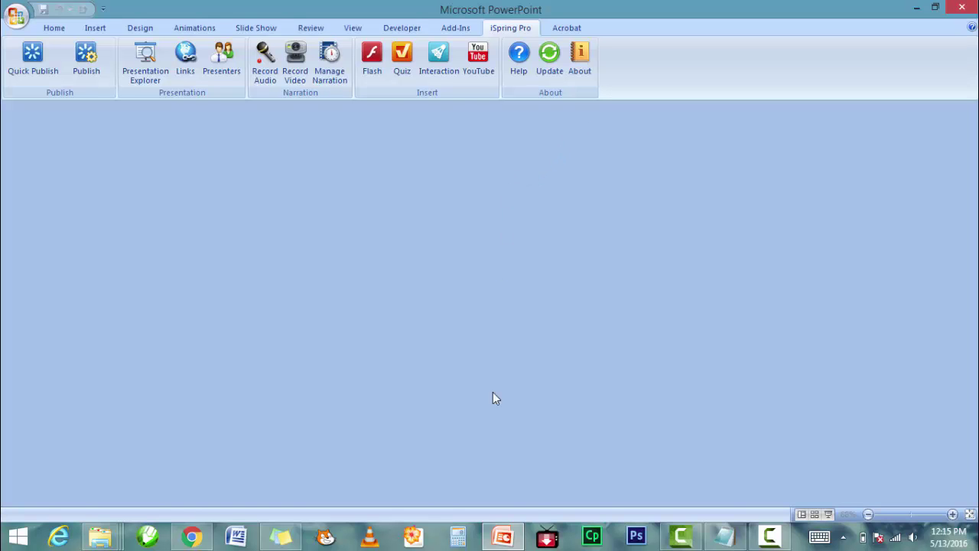
pyautogui.click(917, 8)
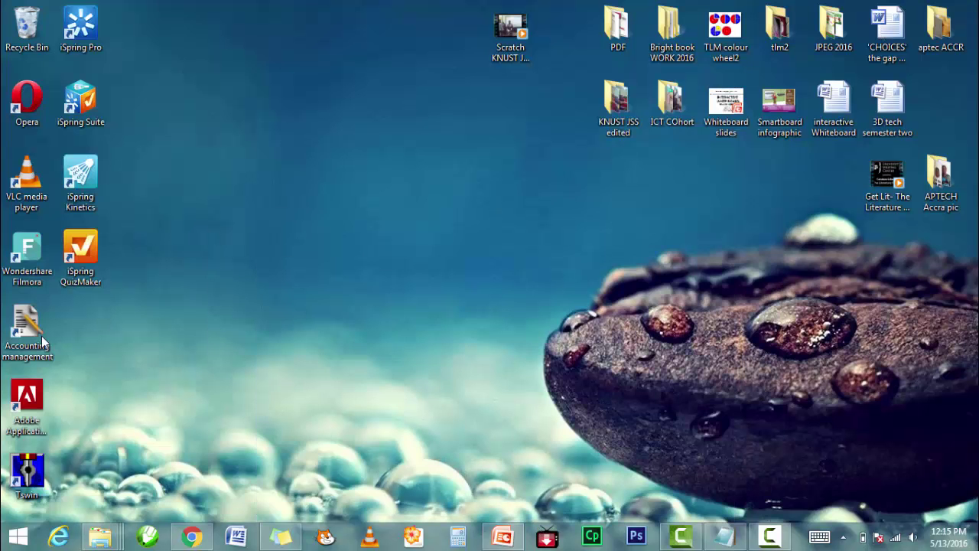
# - Launch iSpring QuizMaker and create a new graded quiz
pyautogui.click(88, 260)
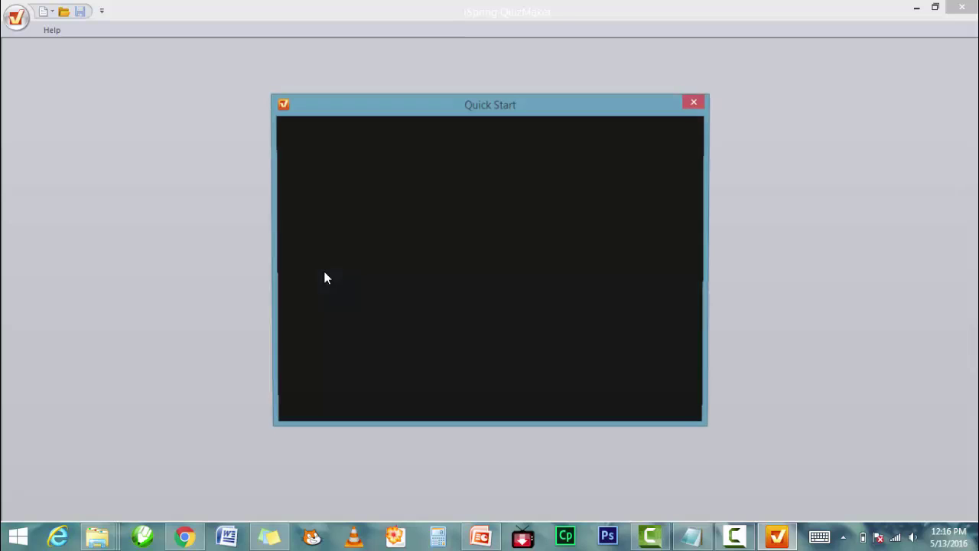
pyautogui.moveTo(539, 113); pyautogui.dragTo(597, 108)
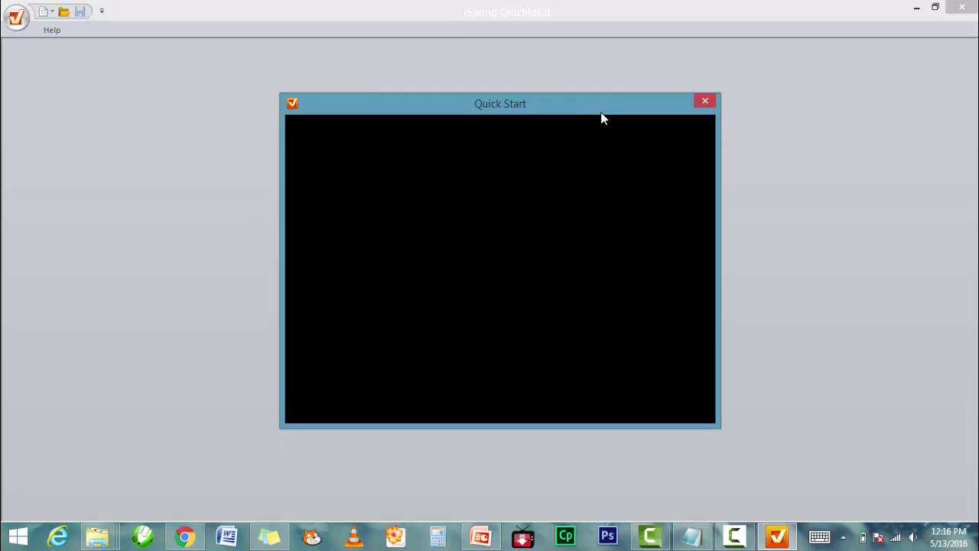
pyautogui.moveTo(662, 102); pyautogui.dragTo(663, 105)
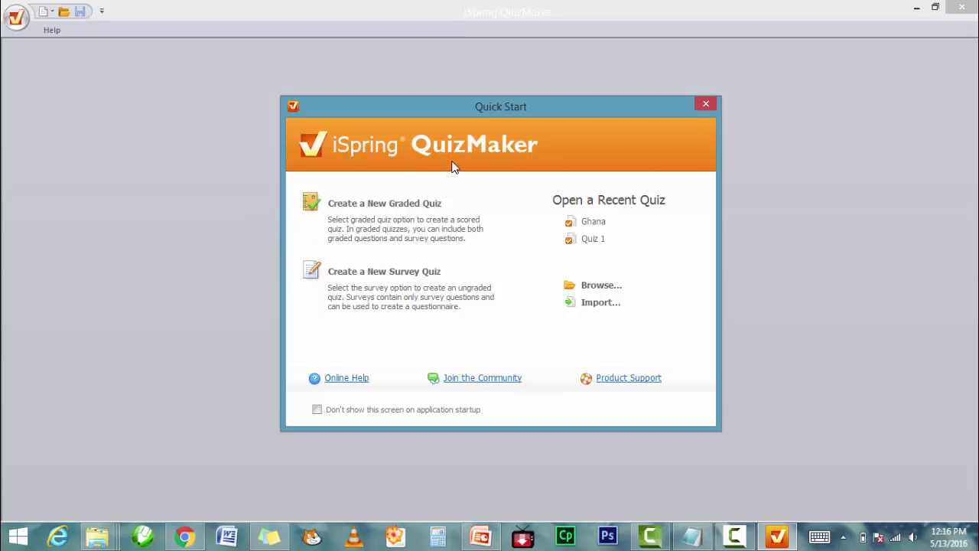
pyautogui.click(396, 204)
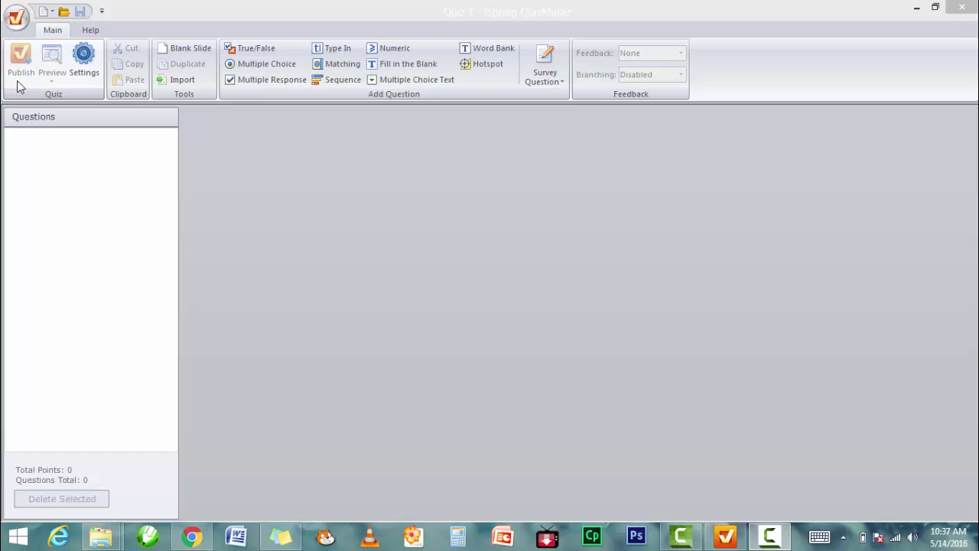
# - Set the quiz title to "Current Affairs" in the quiz's main settings
pyautogui.click(84, 67)
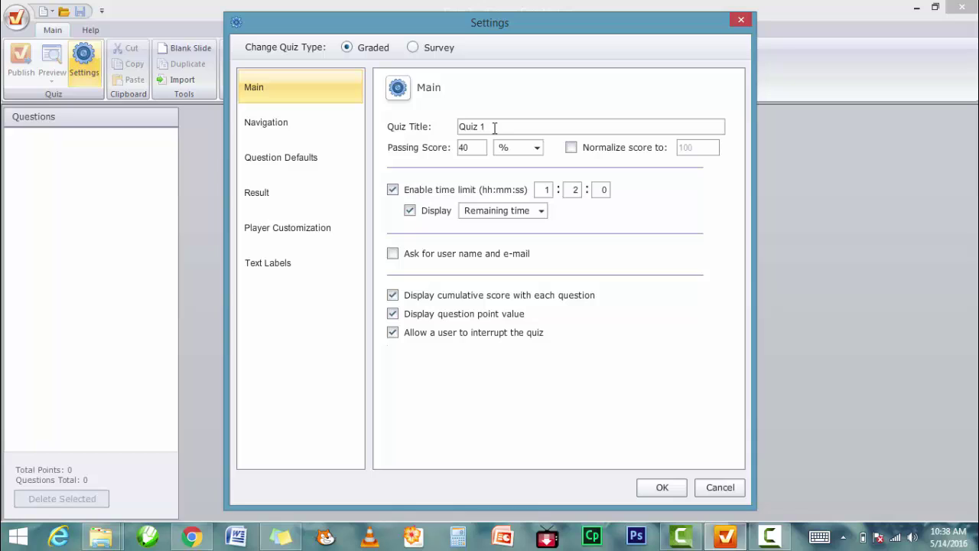
pyautogui.moveTo(494, 128); pyautogui.dragTo(457, 128)
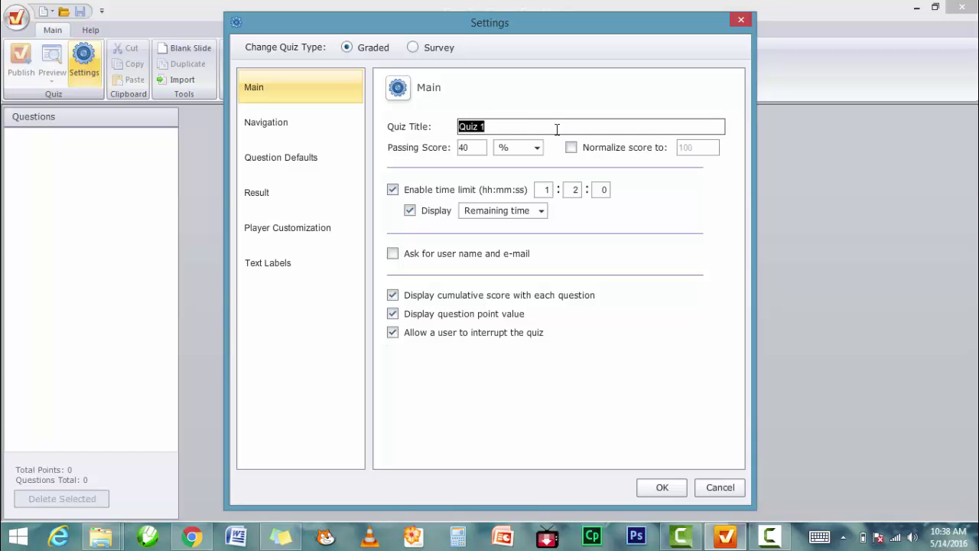
pyautogui.write('Current Affairs')
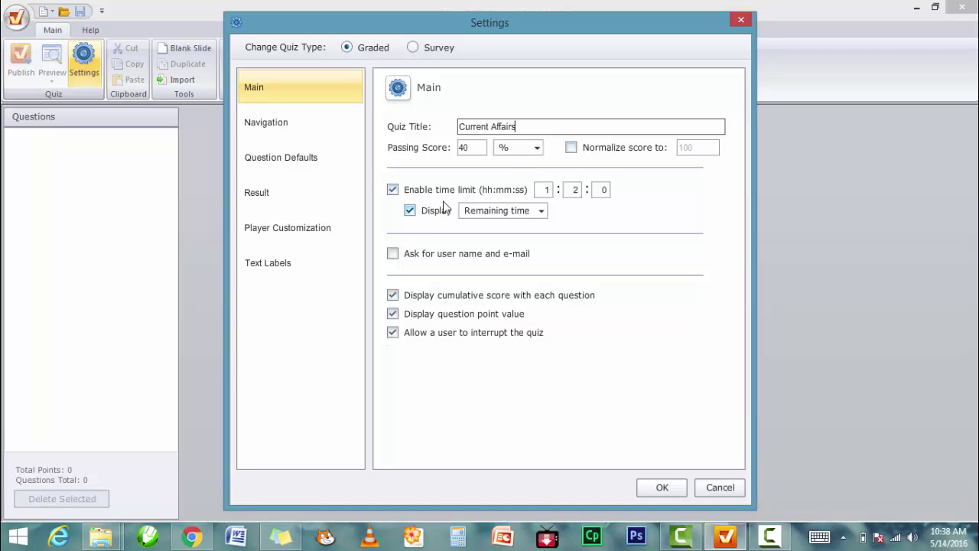
# - Set the quiz time limit to 0:05:00 and display it as remaining time
pyautogui.click(549, 190)
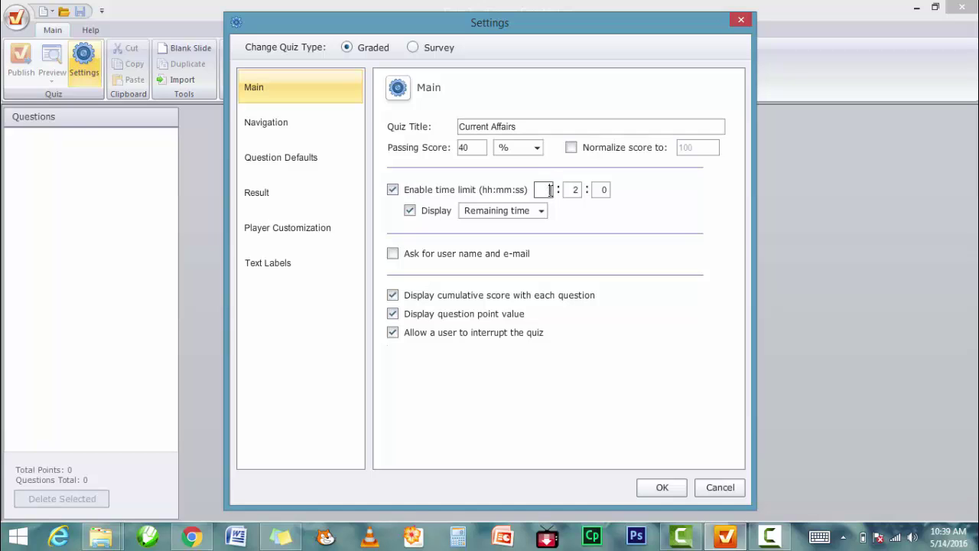
pyautogui.click(576, 191)
pyautogui.click(600, 191)
pyautogui.click(541, 216)
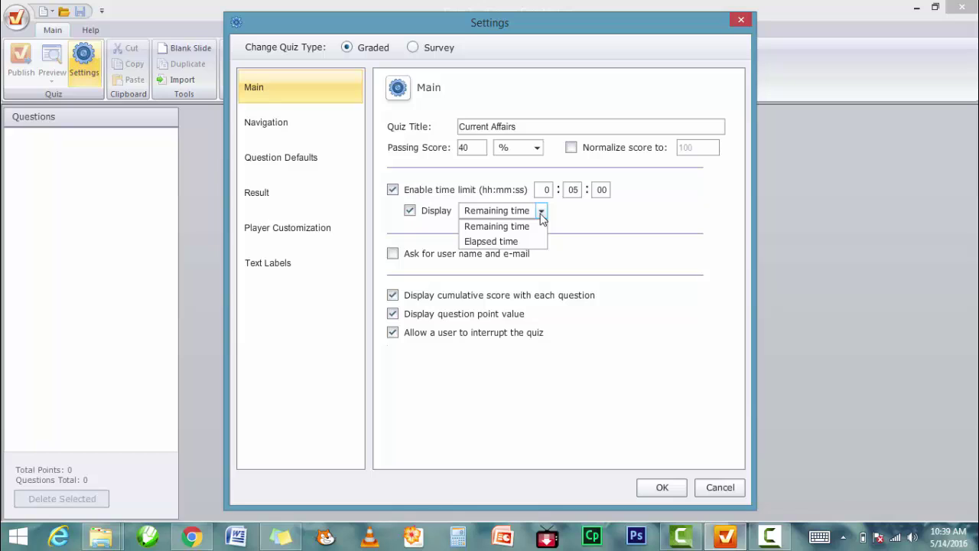
pyautogui.click(503, 229)
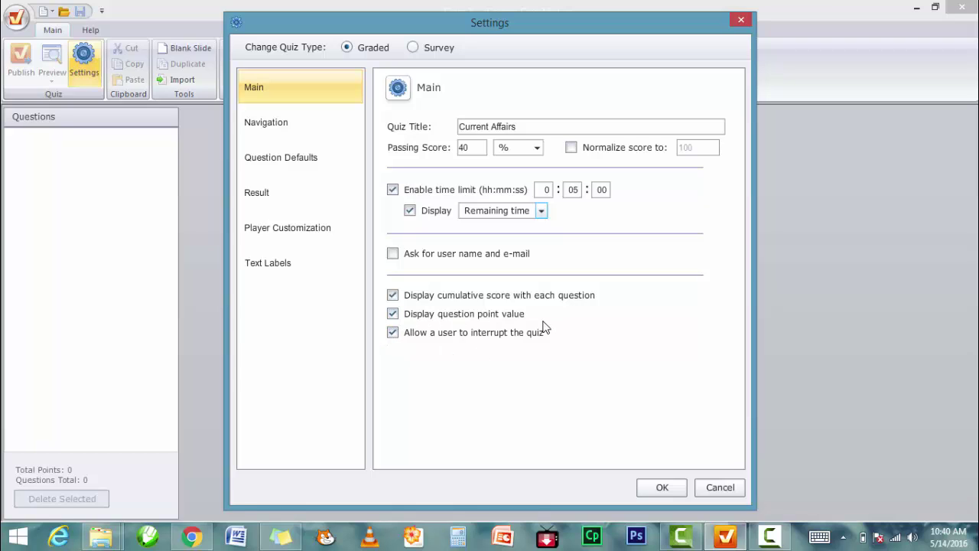
# - Randomize the question order in the navigation settings while showing all questions and submitting one at a time
pyautogui.click(268, 130)
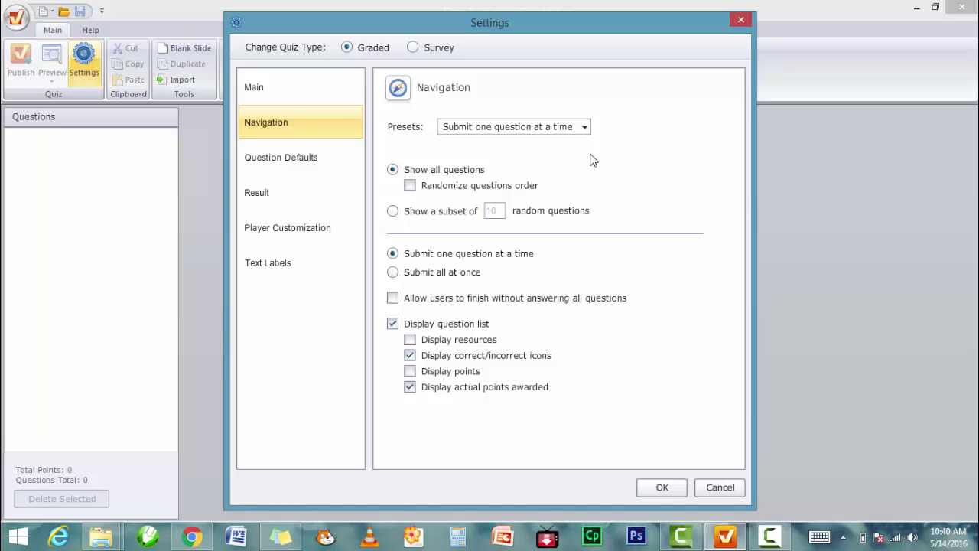
pyautogui.click(585, 128)
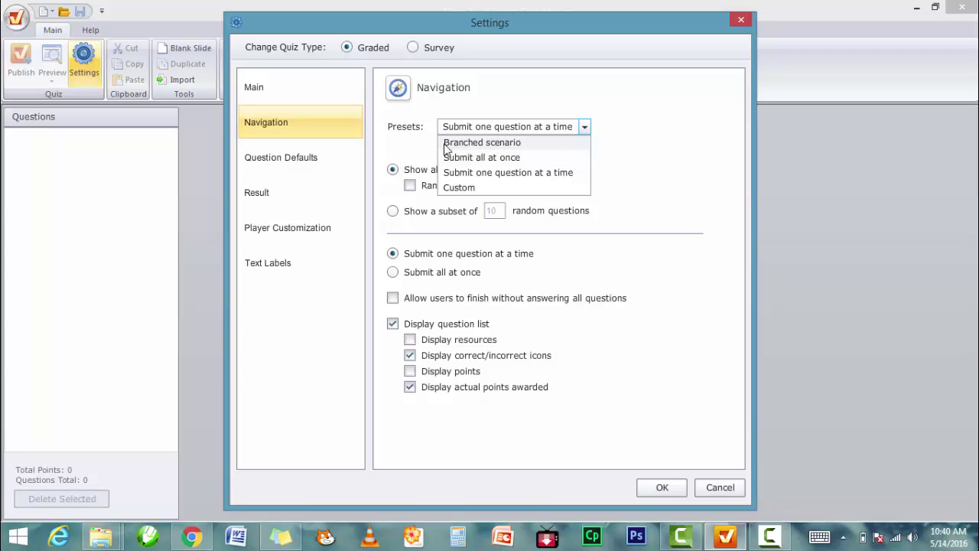
pyautogui.click(640, 170)
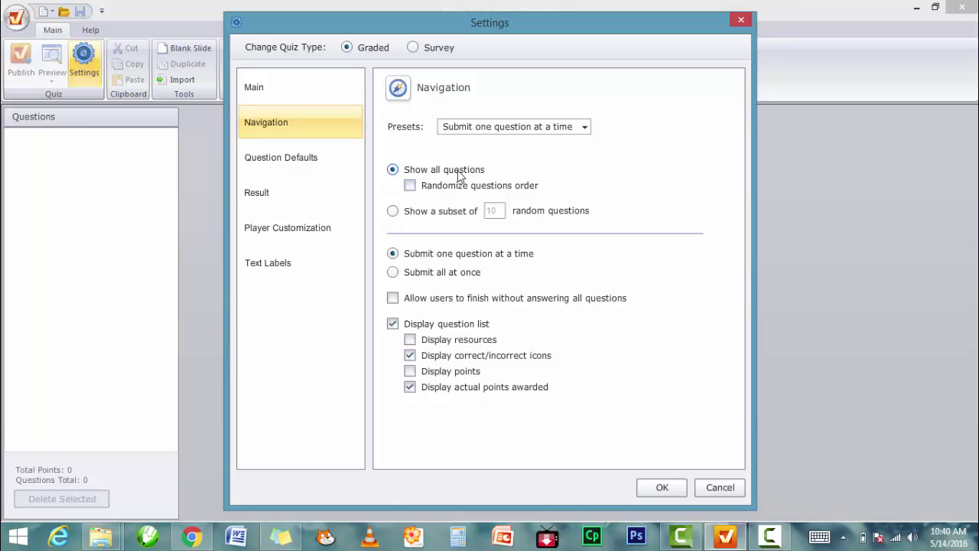
pyautogui.click(411, 186)
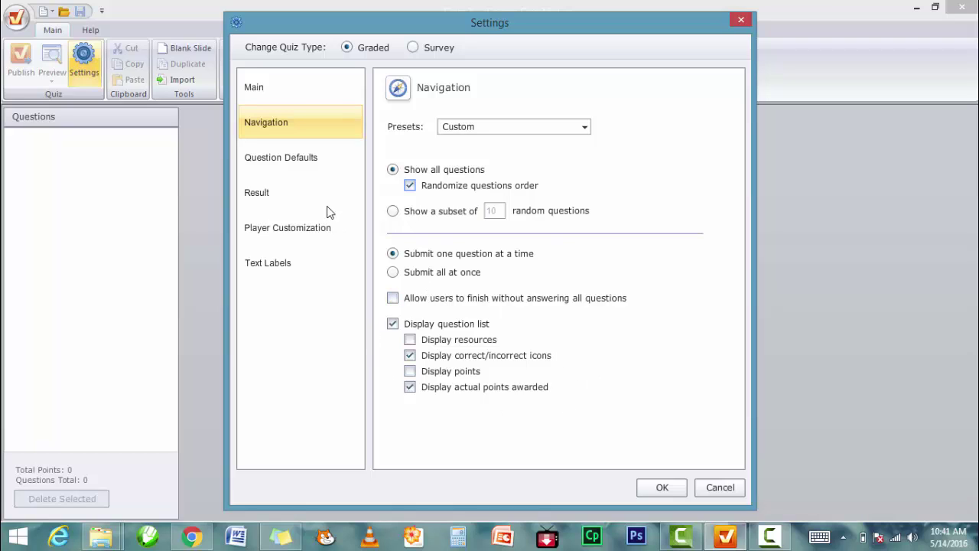
# - Examine the question defaults, including points, attempts and the feedback messages for graded and survey questions
pyautogui.click(303, 164)
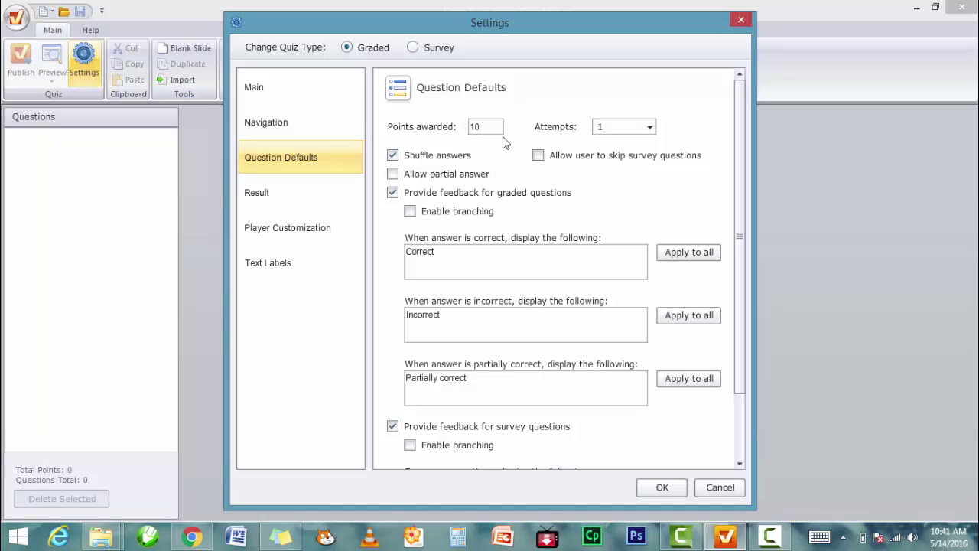
pyautogui.click(649, 128)
pyautogui.click(649, 130)
pyautogui.moveTo(448, 255); pyautogui.dragTo(401, 254)
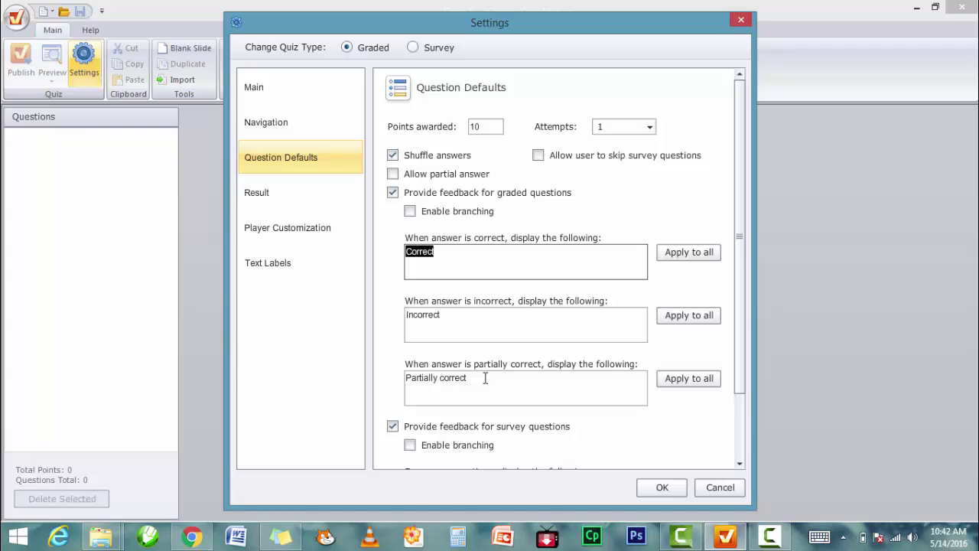
pyautogui.scroll(-3, 489, 381)
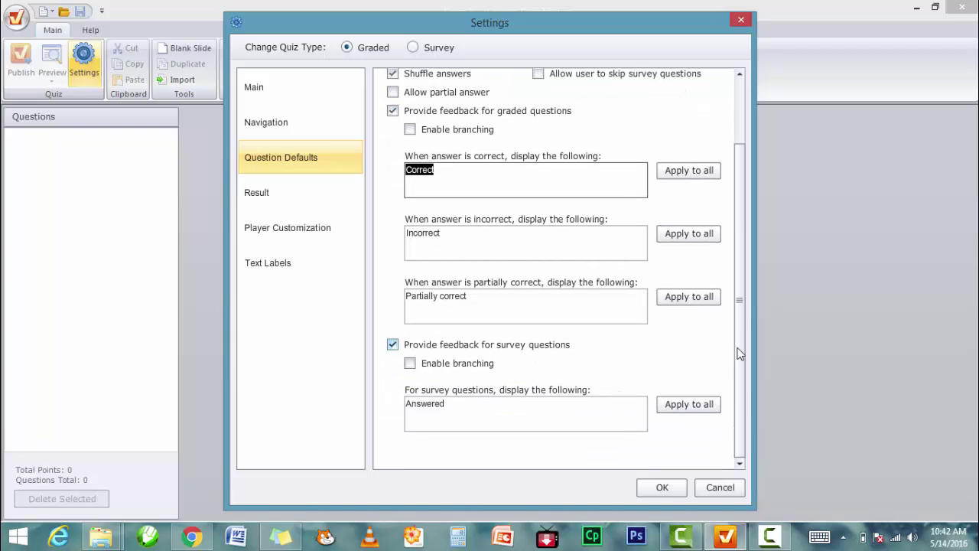
pyautogui.moveTo(739, 350); pyautogui.dragTo(737, 234)
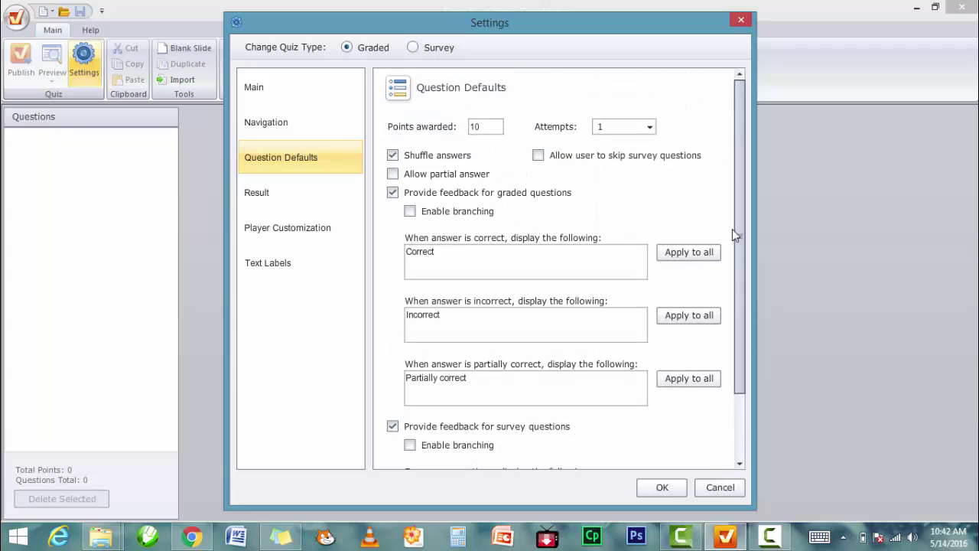
# - Try enabling sending results to email and to a server, plus going to a URL, when the user passes
pyautogui.click(258, 198)
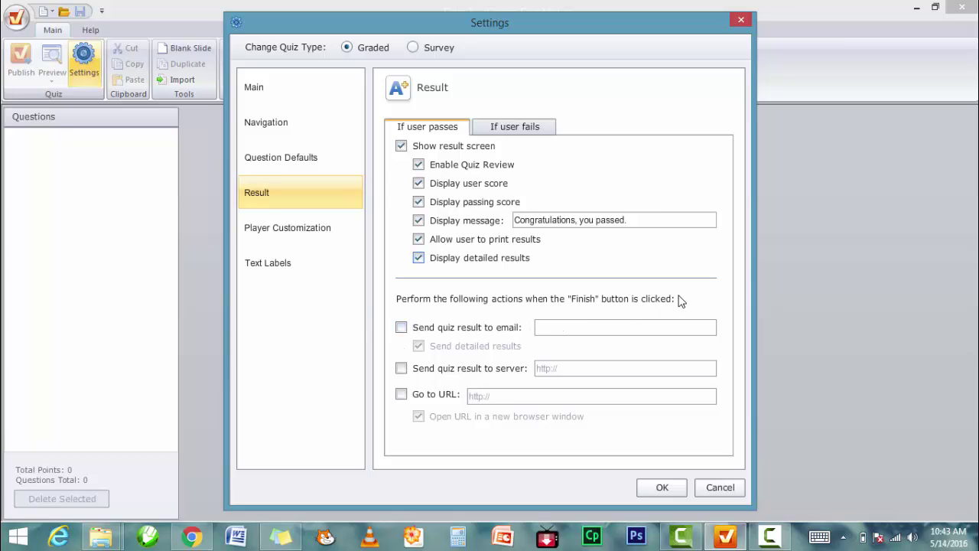
pyautogui.click(402, 328)
pyautogui.click(561, 327)
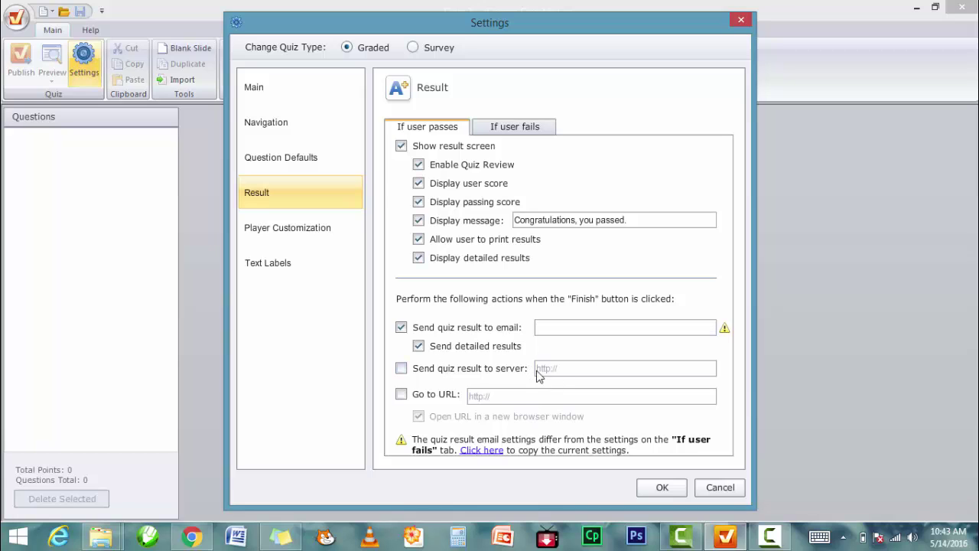
pyautogui.click(400, 368)
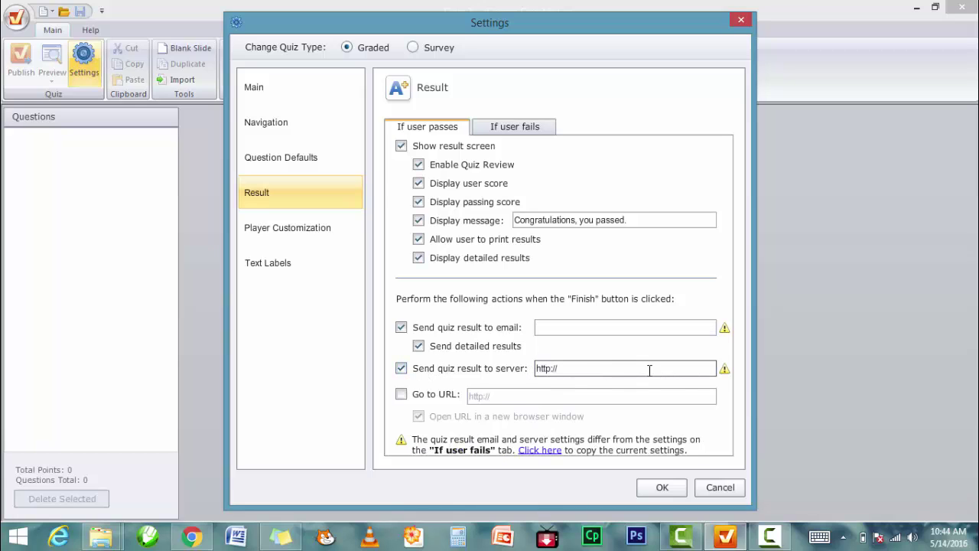
pyautogui.click(402, 395)
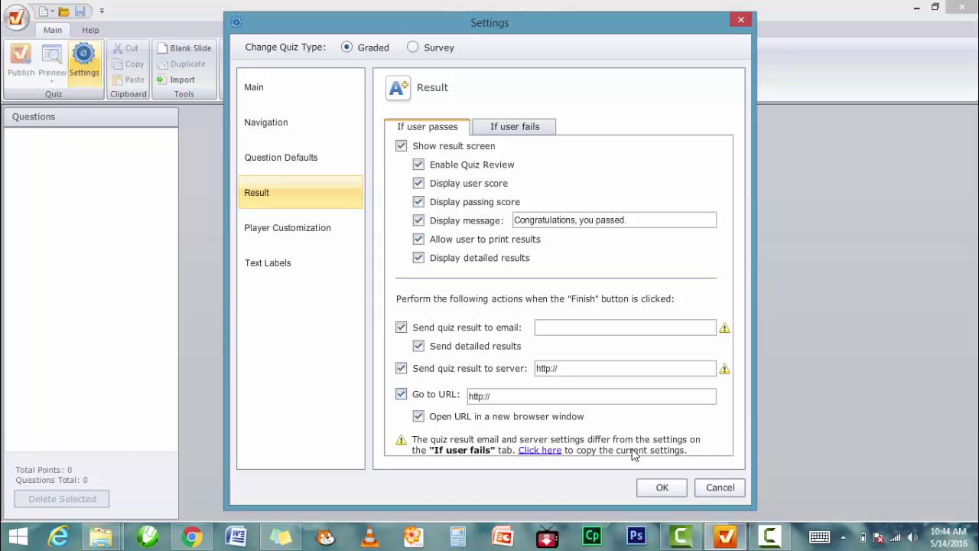
# - Turn off the email, server and URL finish actions in the pass result settings
pyautogui.click(296, 228)
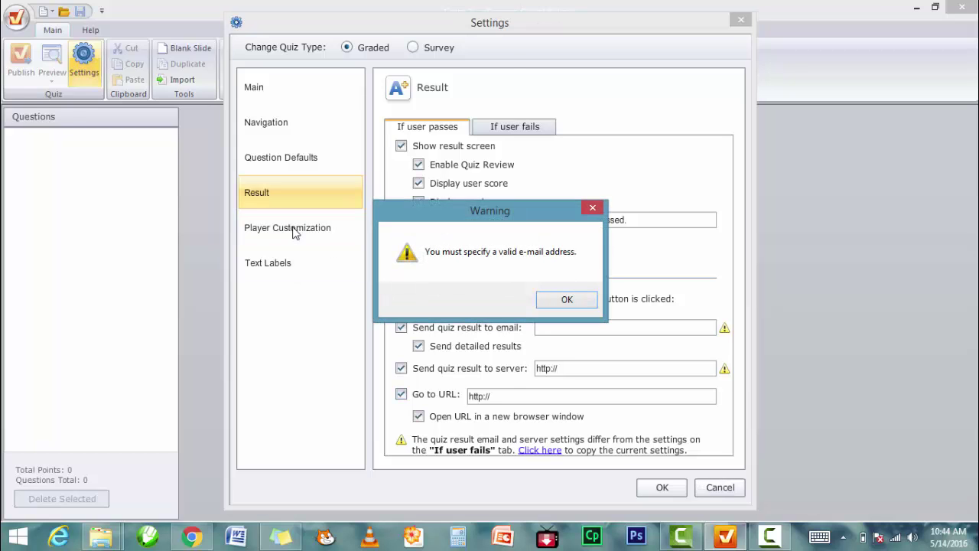
pyautogui.click(583, 299)
pyautogui.click(402, 327)
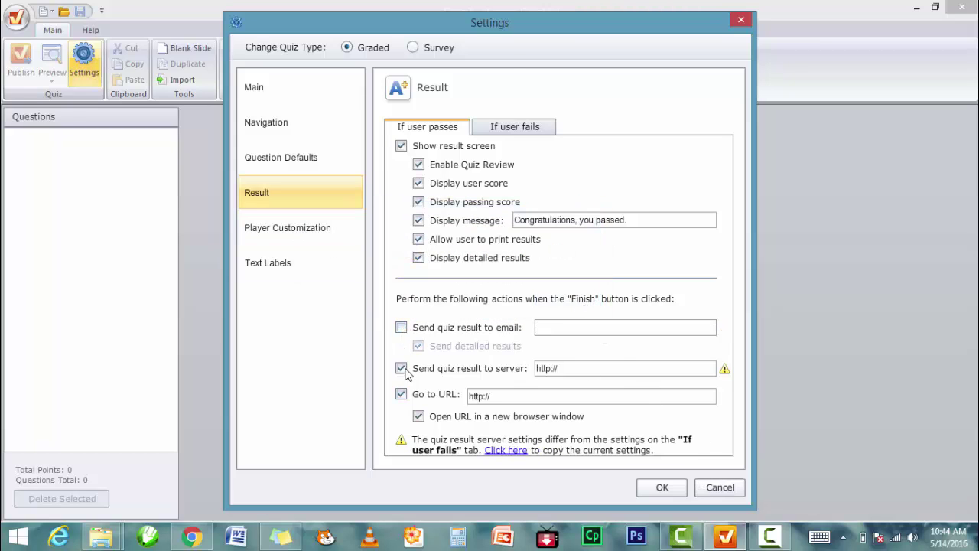
pyautogui.click(401, 368)
pyautogui.click(401, 395)
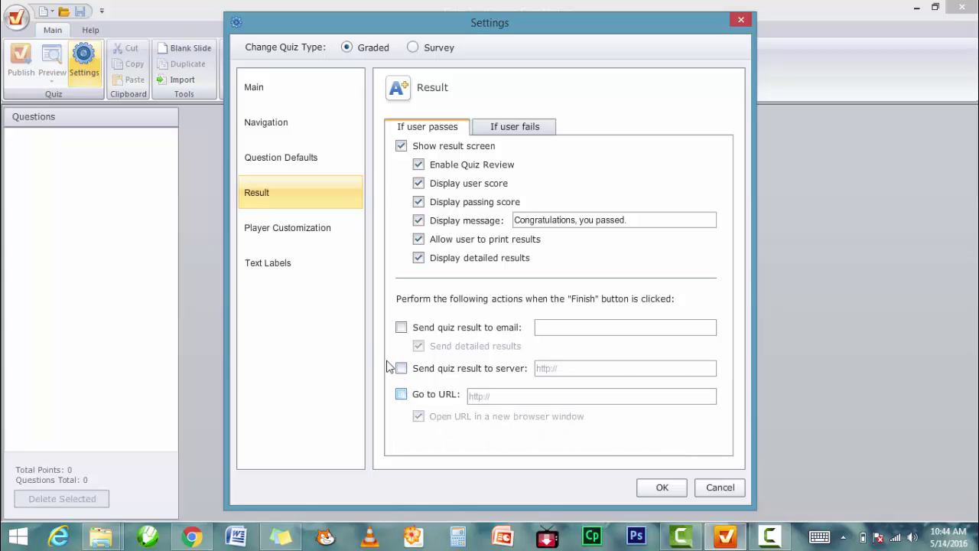
# - Look through the available color themes in the player customization settings
pyautogui.click(284, 238)
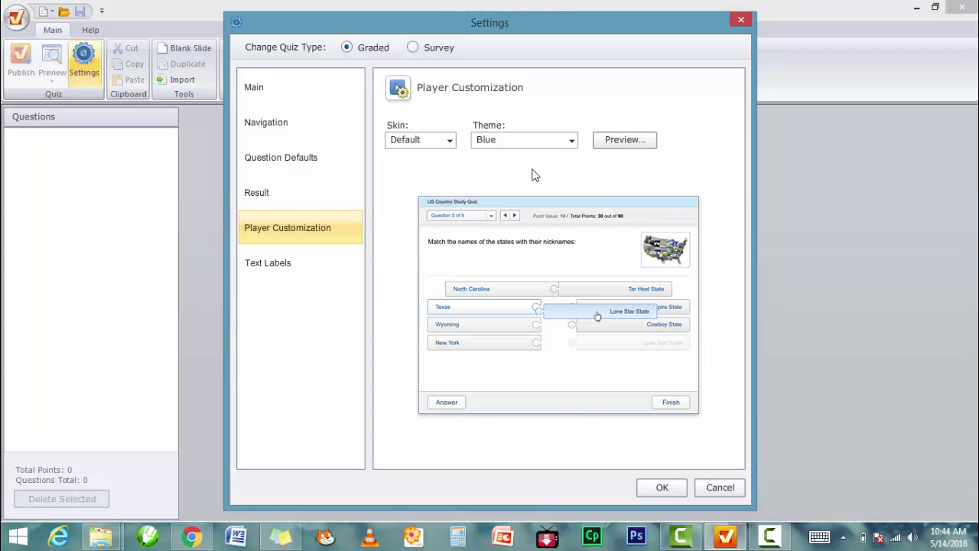
pyautogui.click(572, 140)
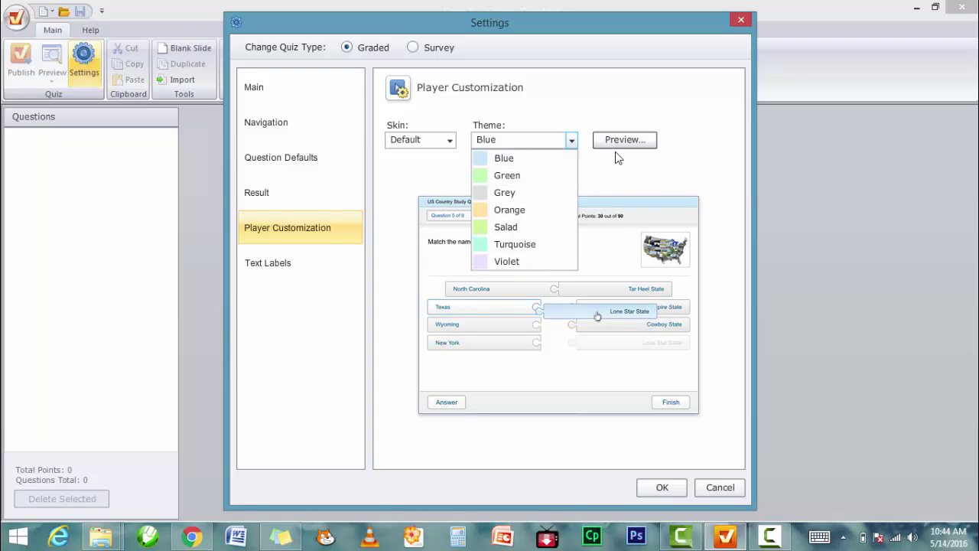
pyautogui.click(657, 189)
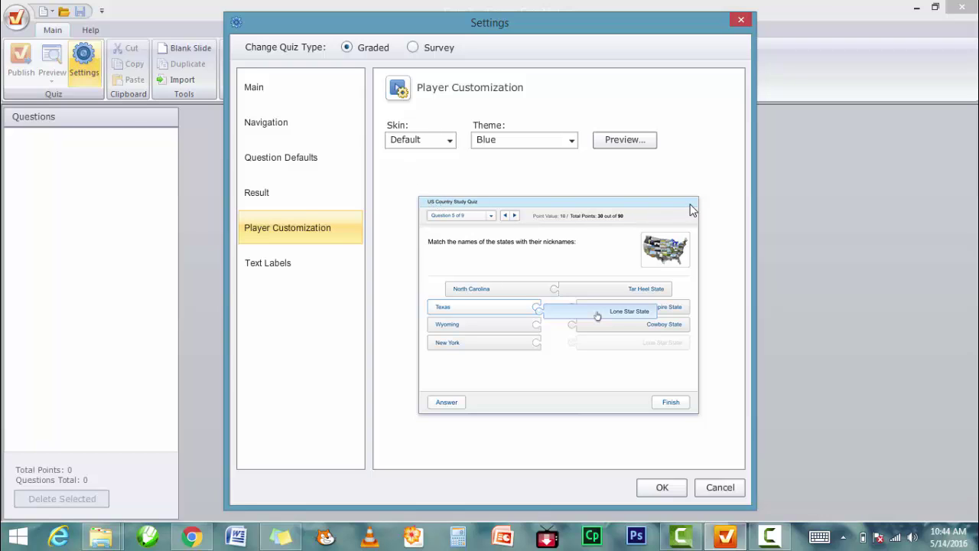
# - Review the text labels and their save option without saving a label file, and apply the quiz settings
pyautogui.click(289, 275)
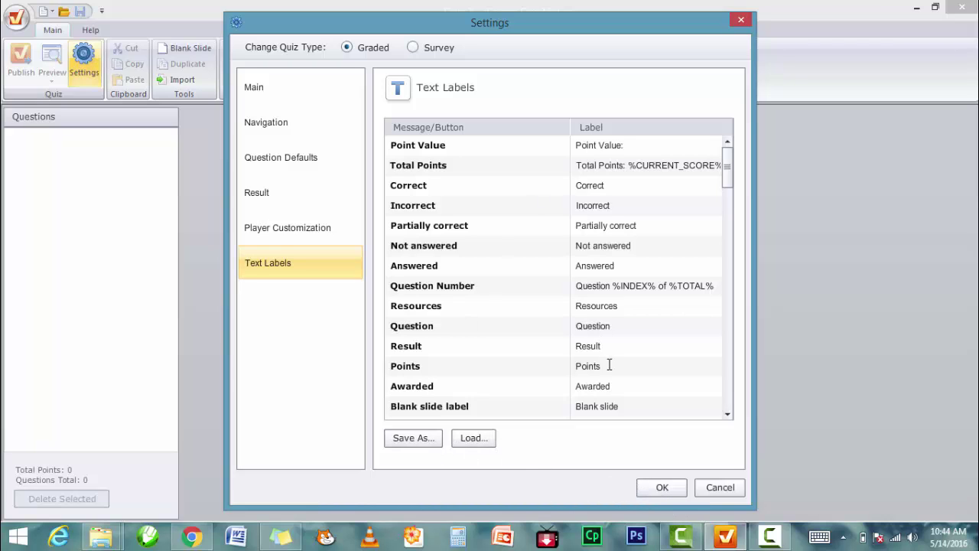
pyautogui.click(407, 446)
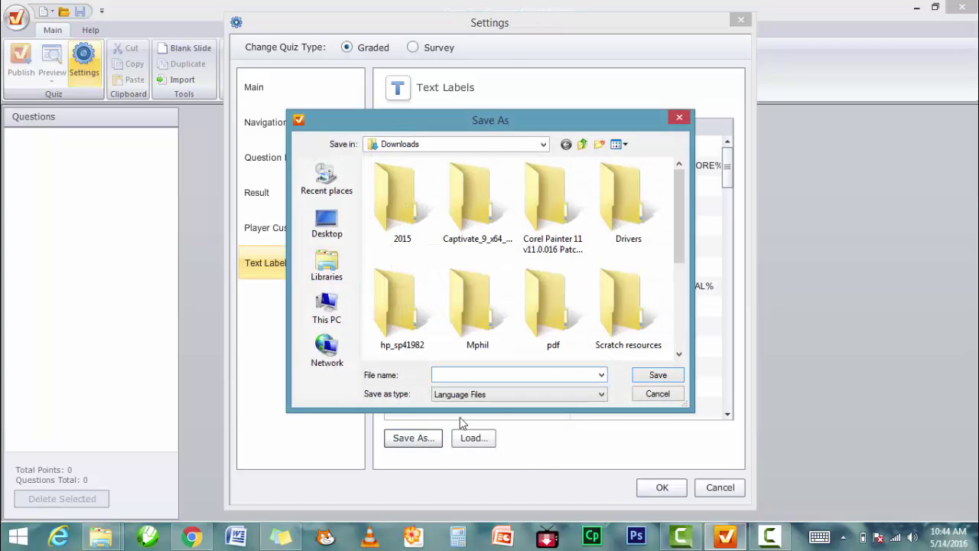
pyautogui.click(648, 398)
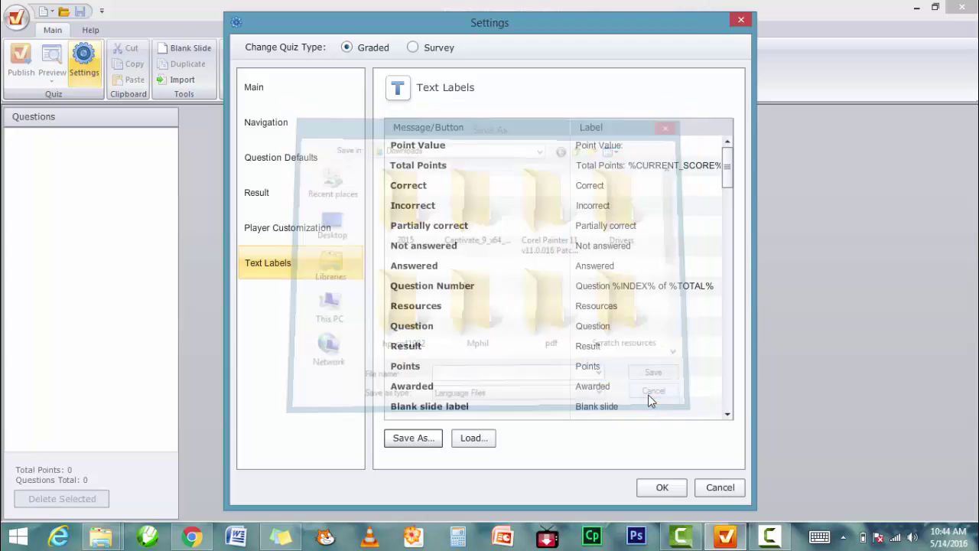
pyautogui.click(662, 492)
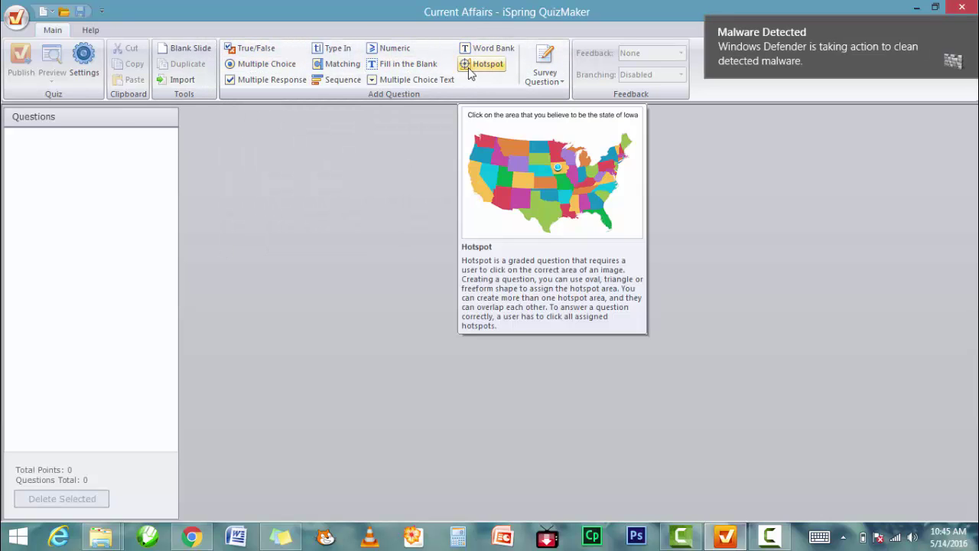
# - Add a True/False question reading "Asamoah Gyan is the captain of the Black Stars" with True as the correct answer
pyautogui.click(257, 49)
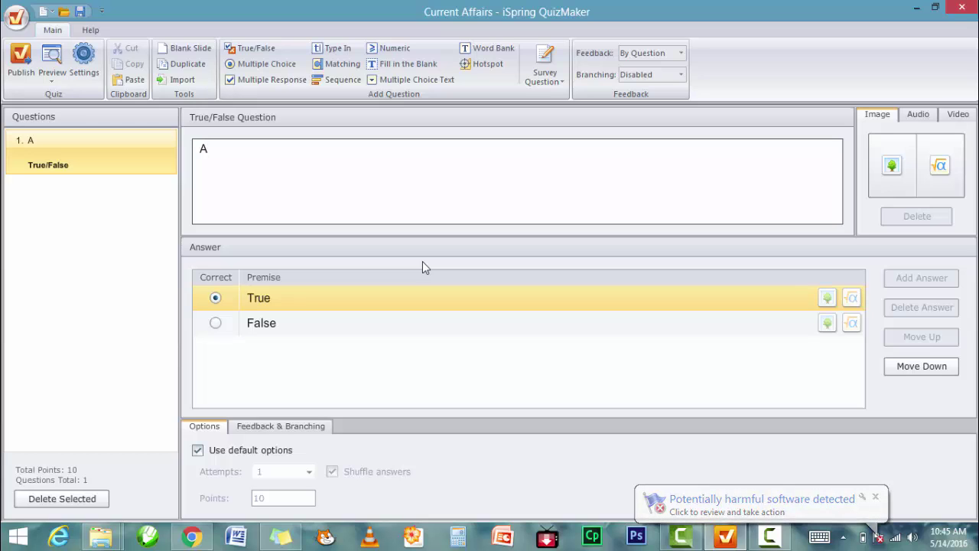
pyautogui.write('samo')
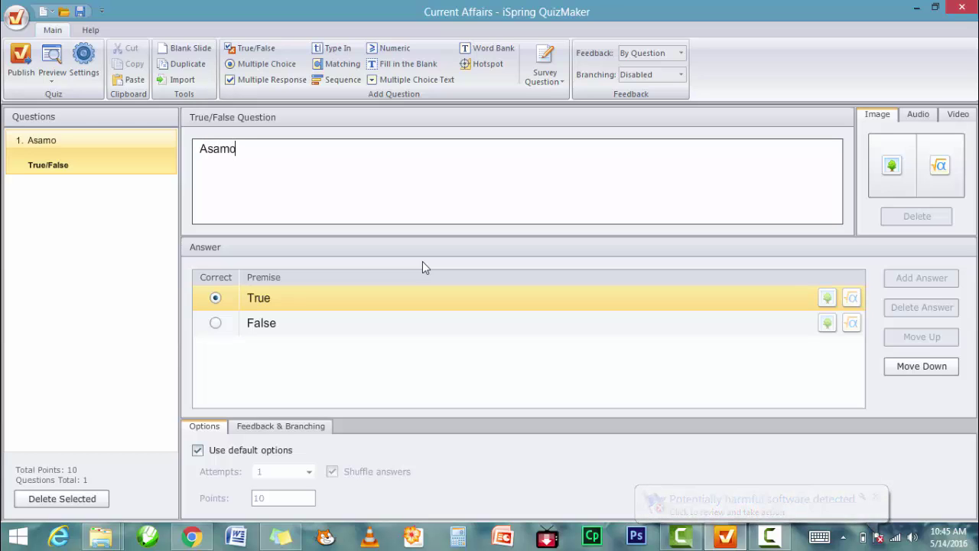
pyautogui.write('ah Gyan i')
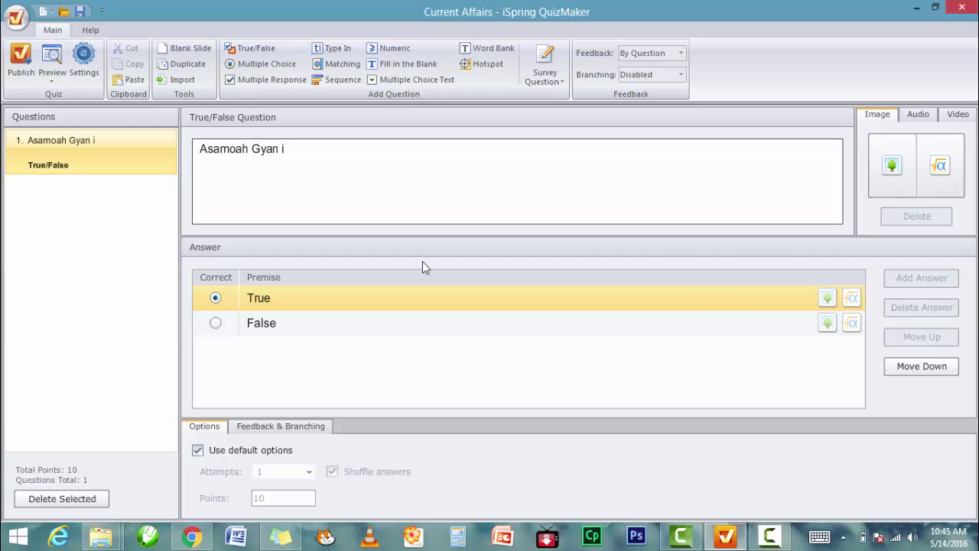
pyautogui.write('s the cap')
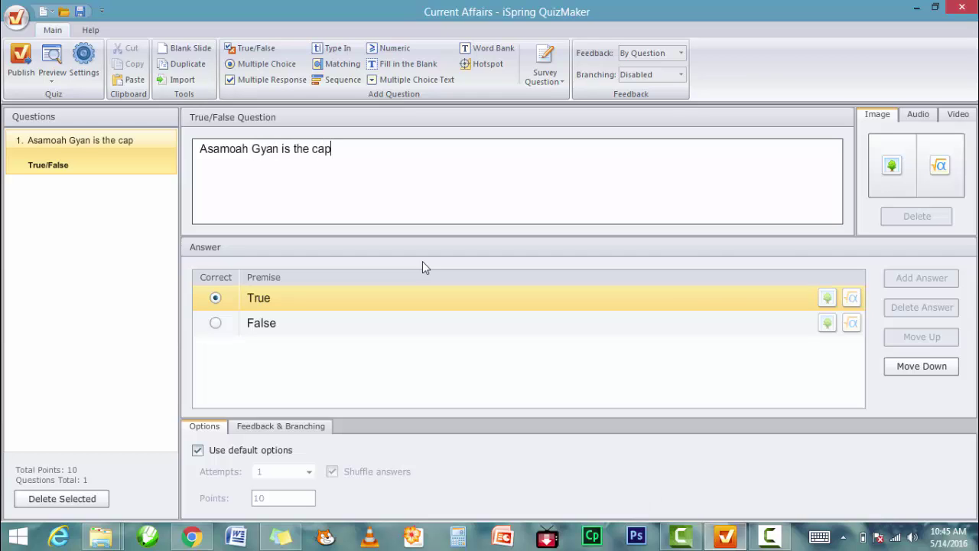
pyautogui.write('tain of the')
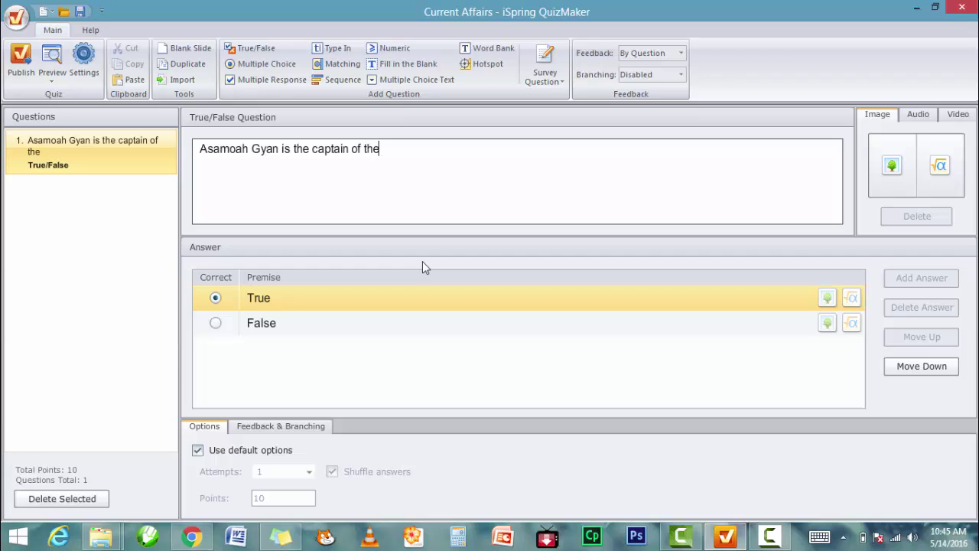
pyautogui.write(' Black Stars')
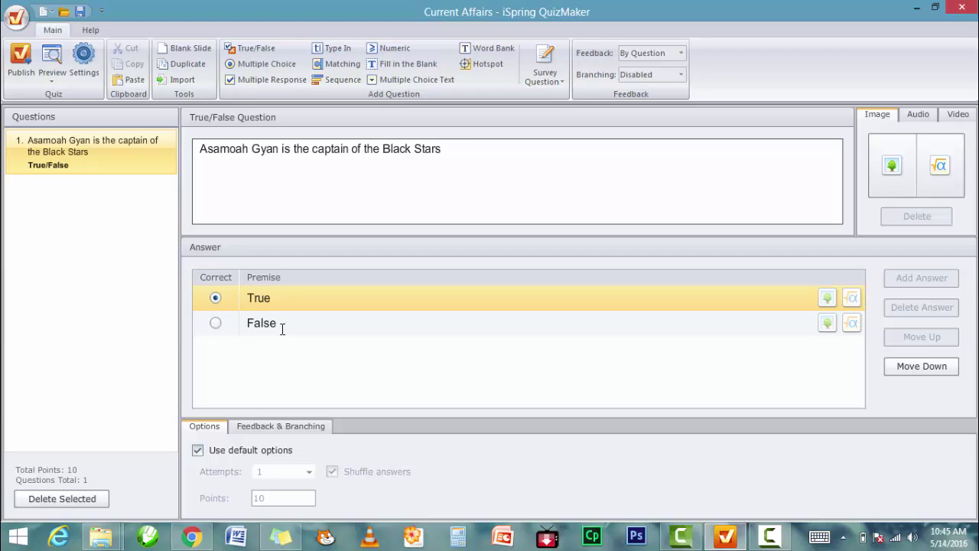
pyautogui.click(217, 299)
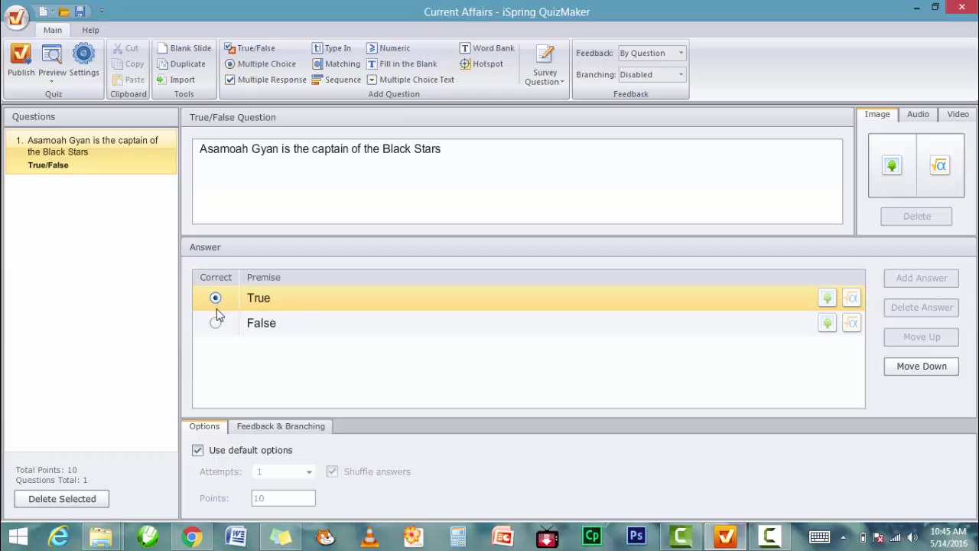
pyautogui.click(216, 299)
# - Turn off the default options for the True/False question to view its attempts, shuffle and points settings, and turn them back on
pyautogui.click(398, 333)
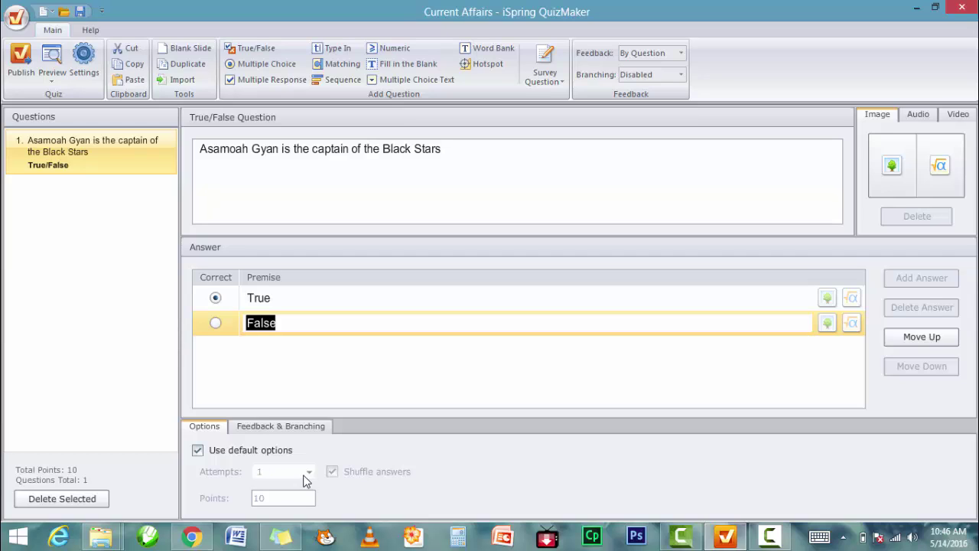
pyautogui.click(198, 451)
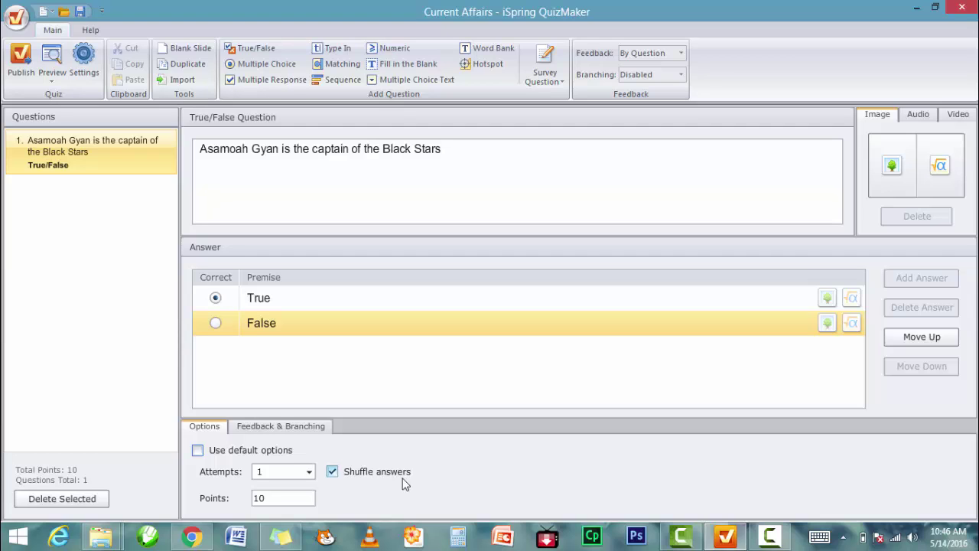
pyautogui.click(197, 450)
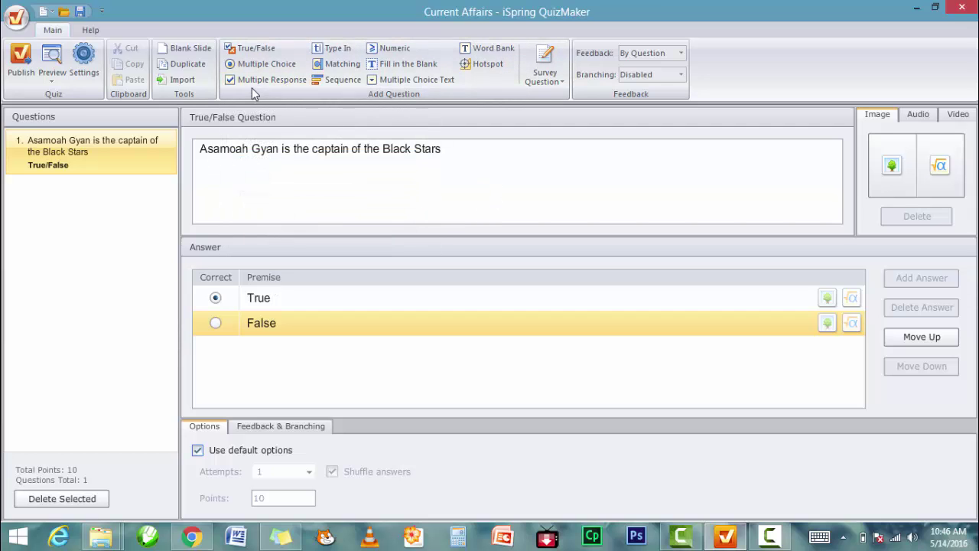
# - Add a Multiple Choice question asking "Who is the president of Ghana?"
pyautogui.click(266, 65)
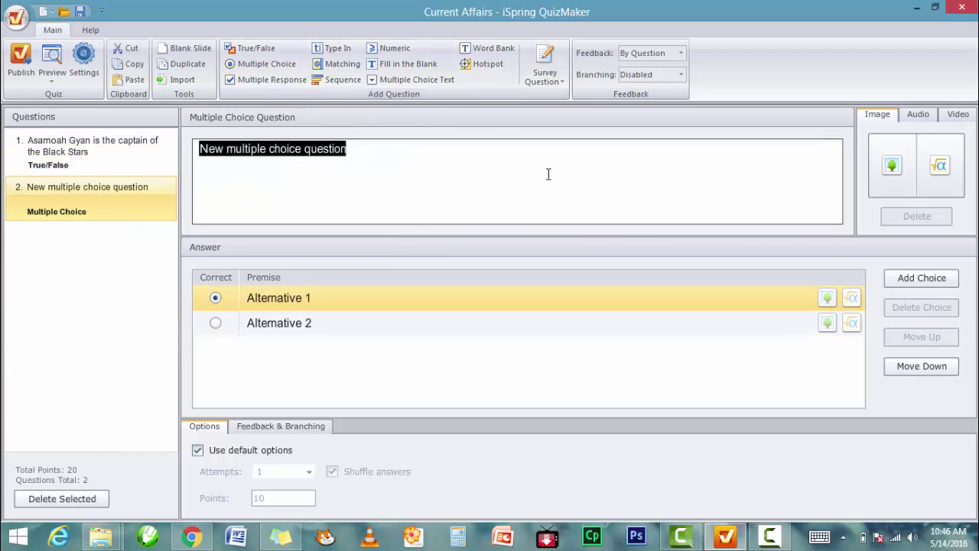
pyautogui.write('Who')
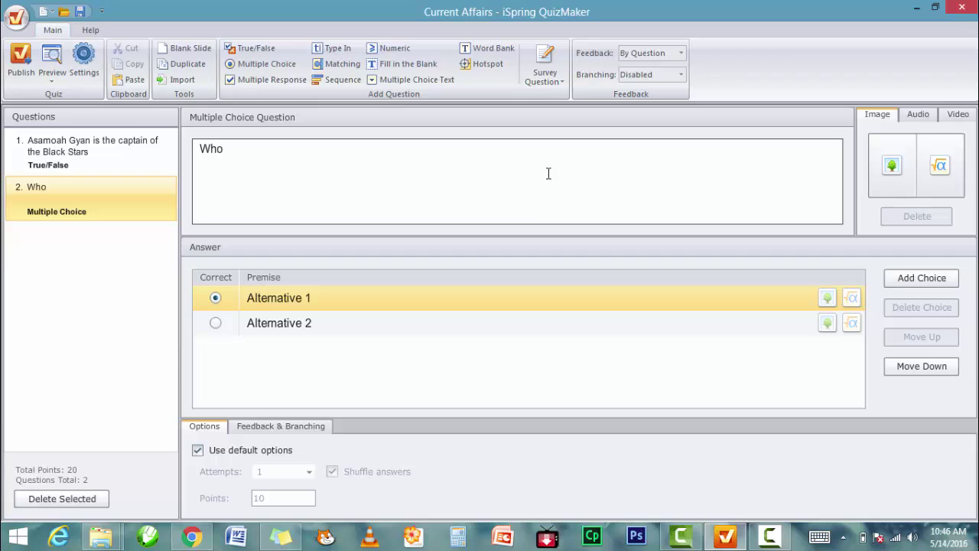
pyautogui.write(' is the president')
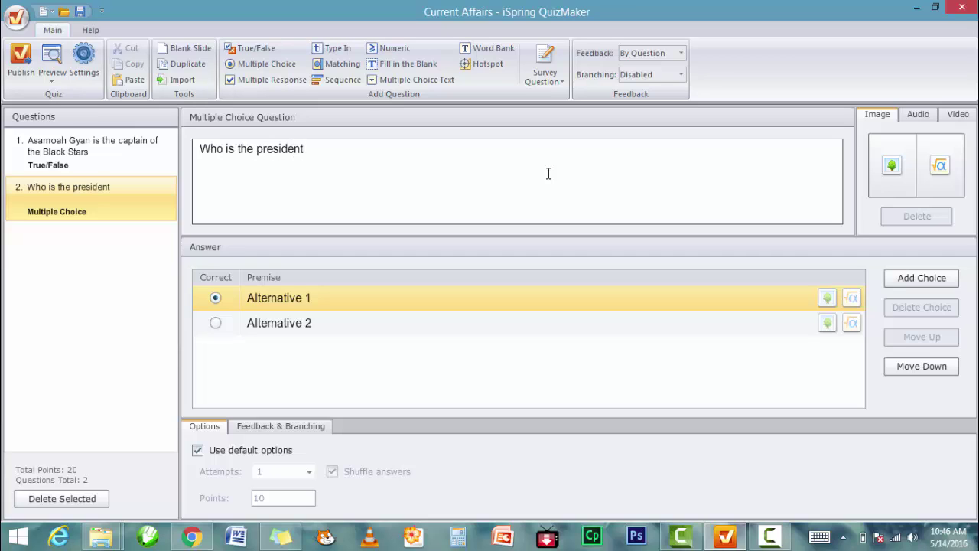
pyautogui.write(' of Ghana')
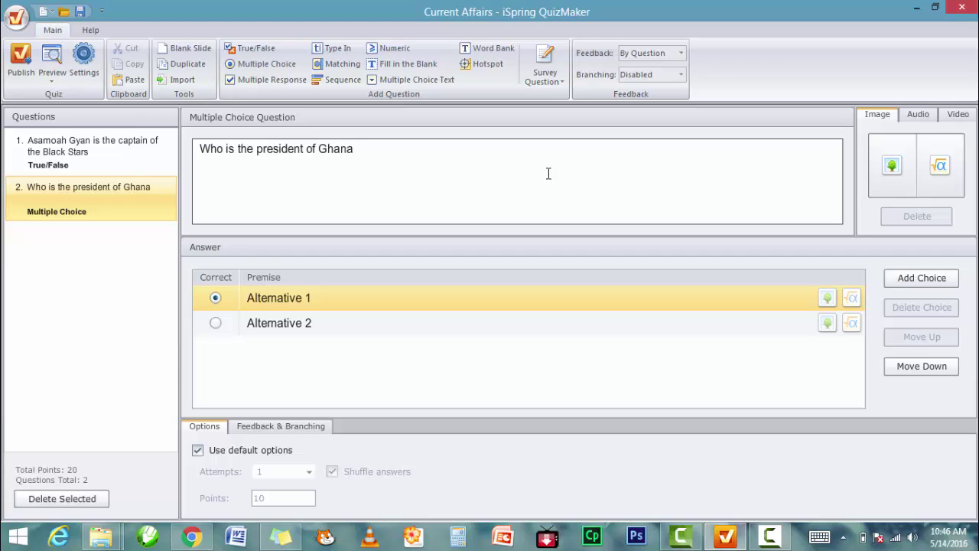
pyautogui.write('?')
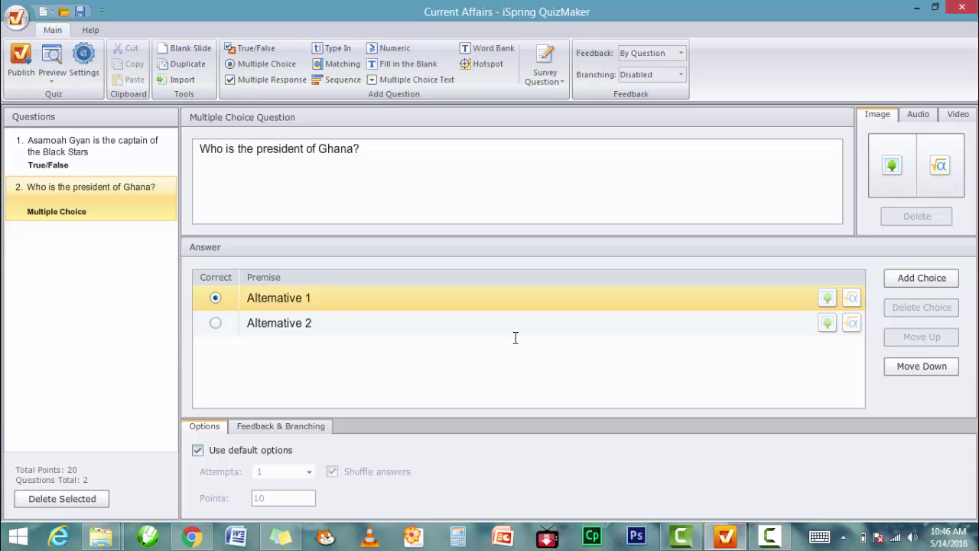
# - Add two more answer choices and set the first two choices to "John Kuffour" and "John Mahama"
pyautogui.click(928, 282)
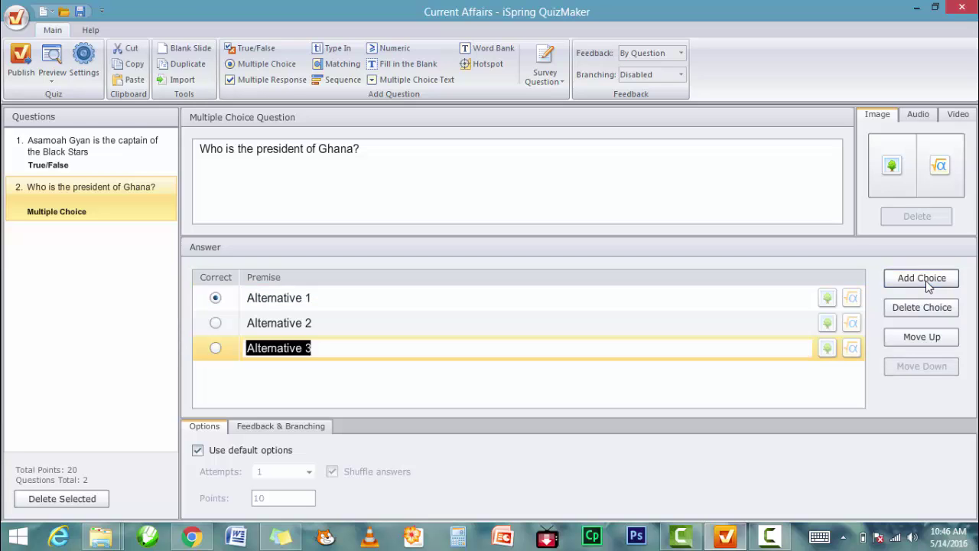
pyautogui.click(928, 282)
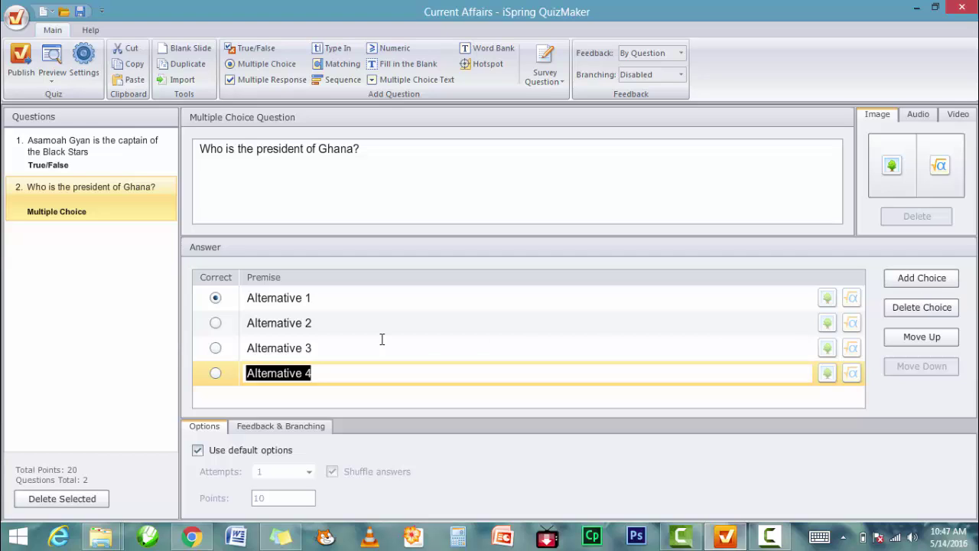
pyautogui.click(319, 302)
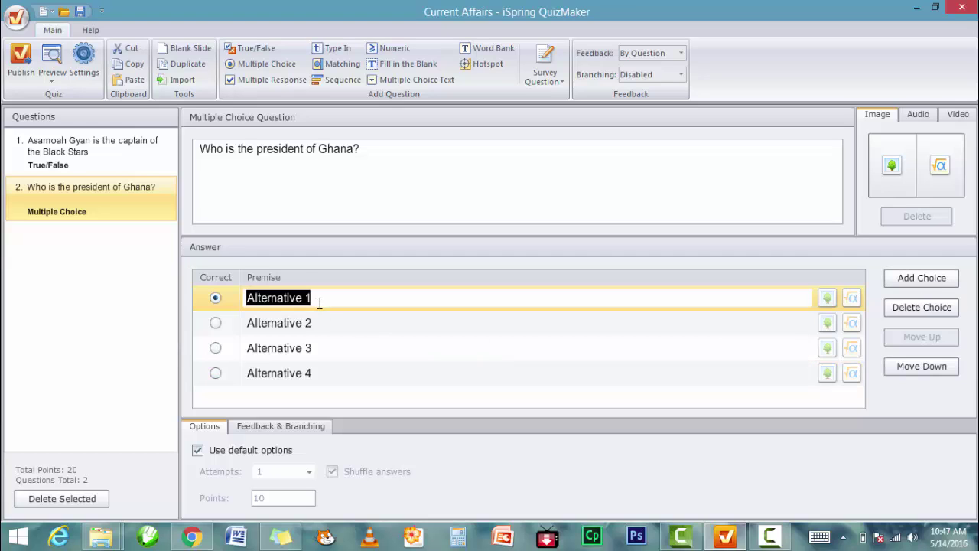
pyautogui.write('J')
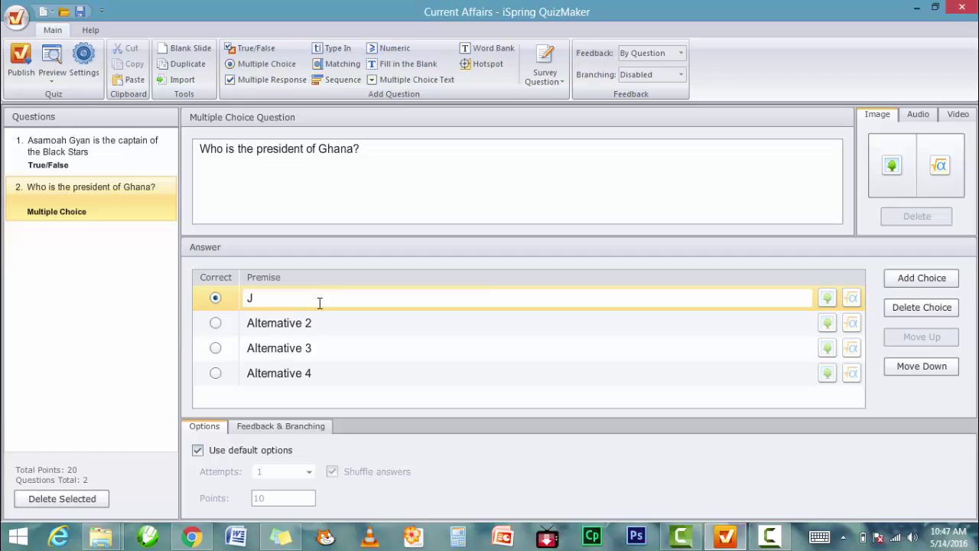
pyautogui.write('ohn Kuffour')
pyautogui.click(320, 322)
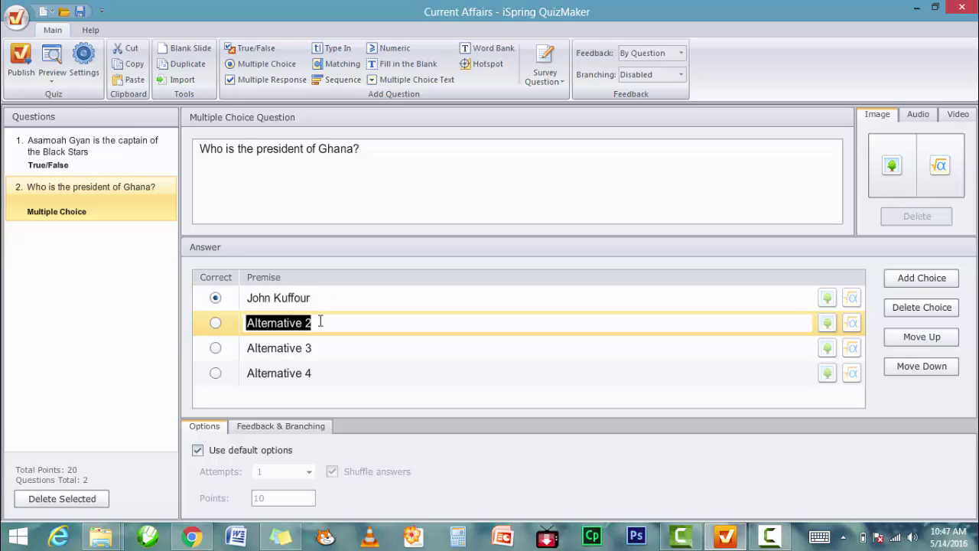
pyautogui.write('John Ma')
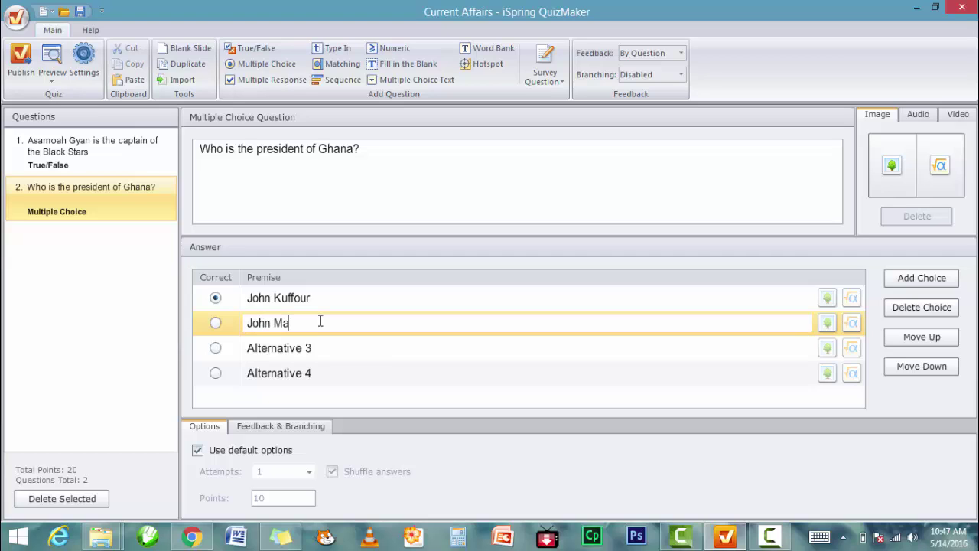
pyautogui.write('hama')
# - Set the third and fourth choices to "John Dumelo" and "John Rawlings", and mark John Mahama as the correct answer
pyautogui.click(322, 348)
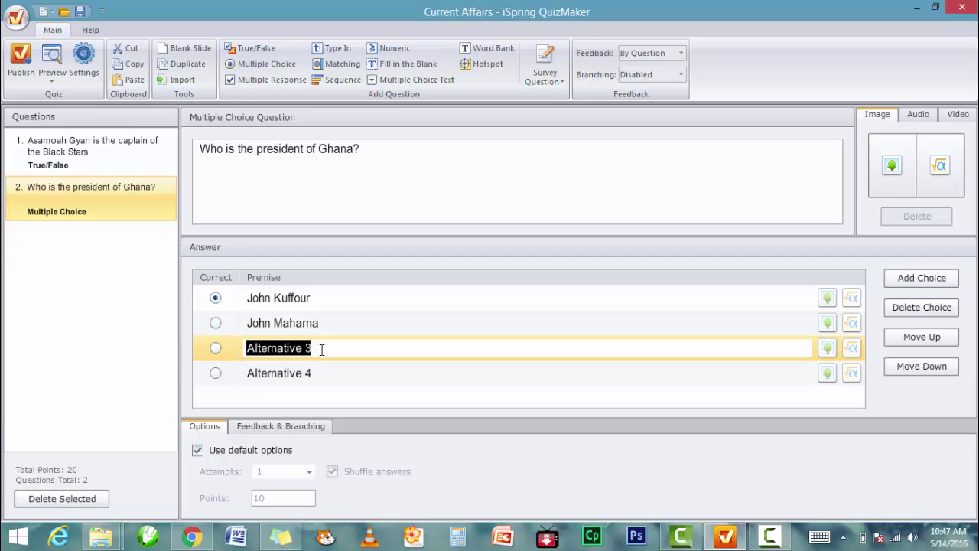
pyautogui.write('John D')
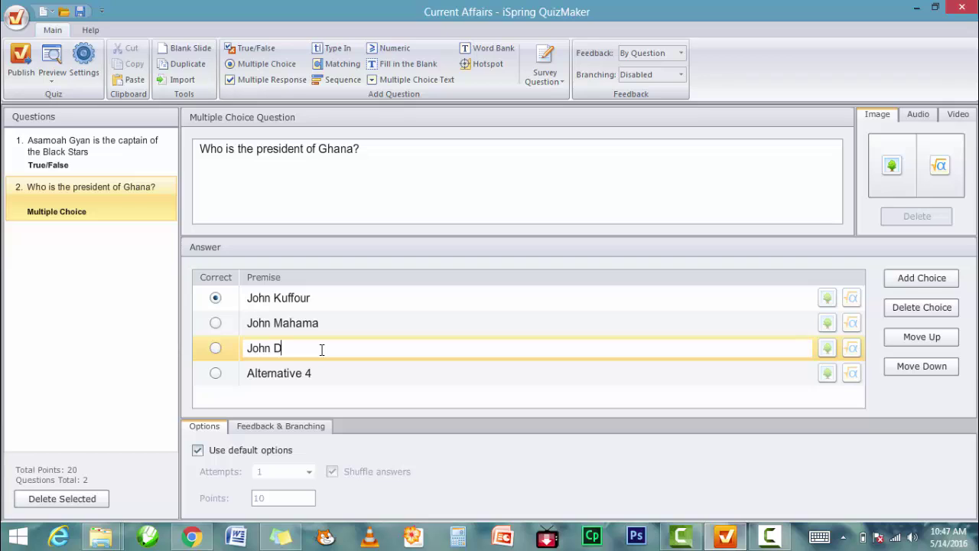
pyautogui.write('umelo')
pyautogui.click(320, 373)
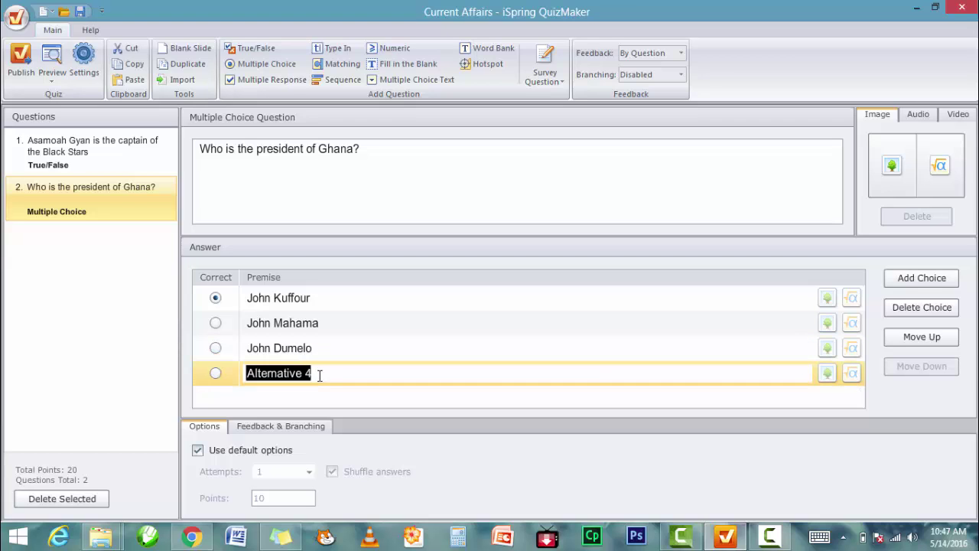
pyautogui.write('John')
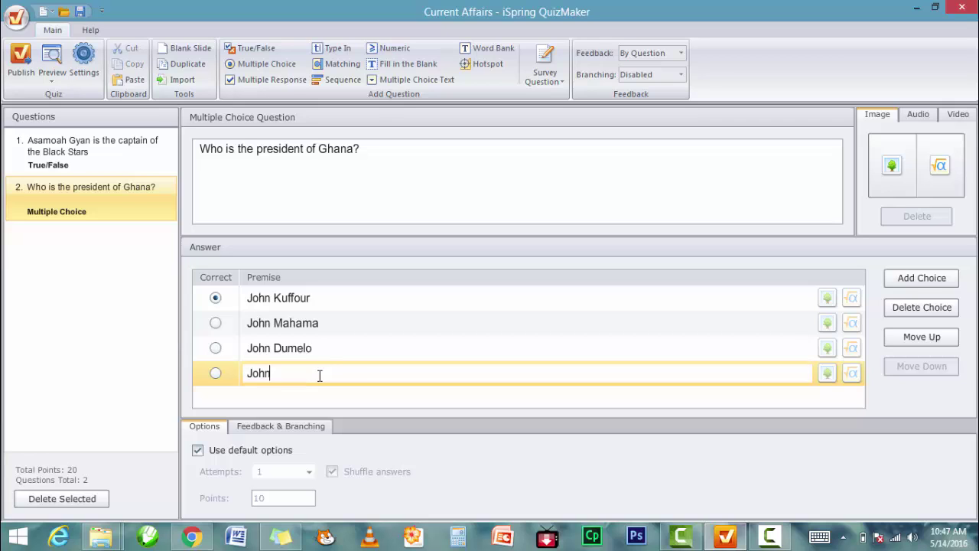
pyautogui.write(' Rawlings')
pyautogui.click(216, 323)
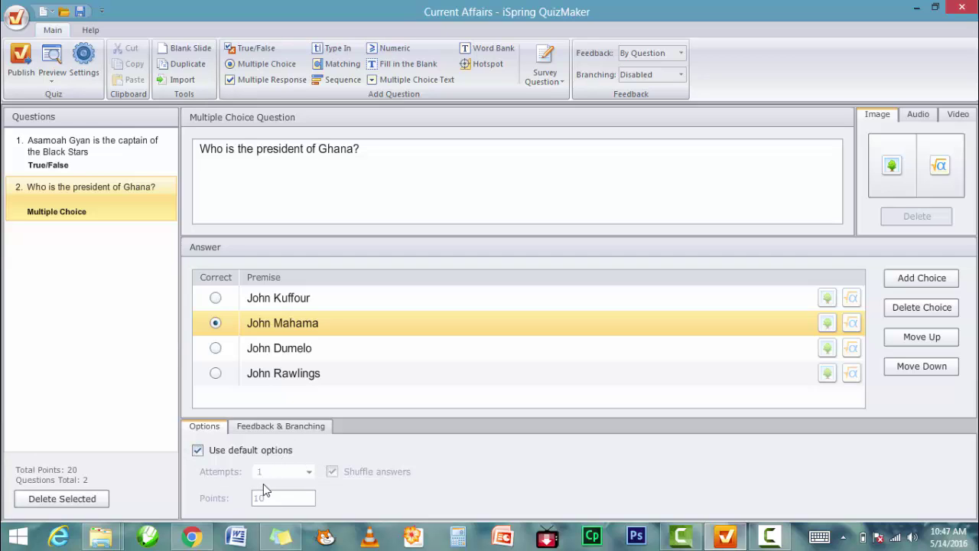
pyautogui.click(310, 207)
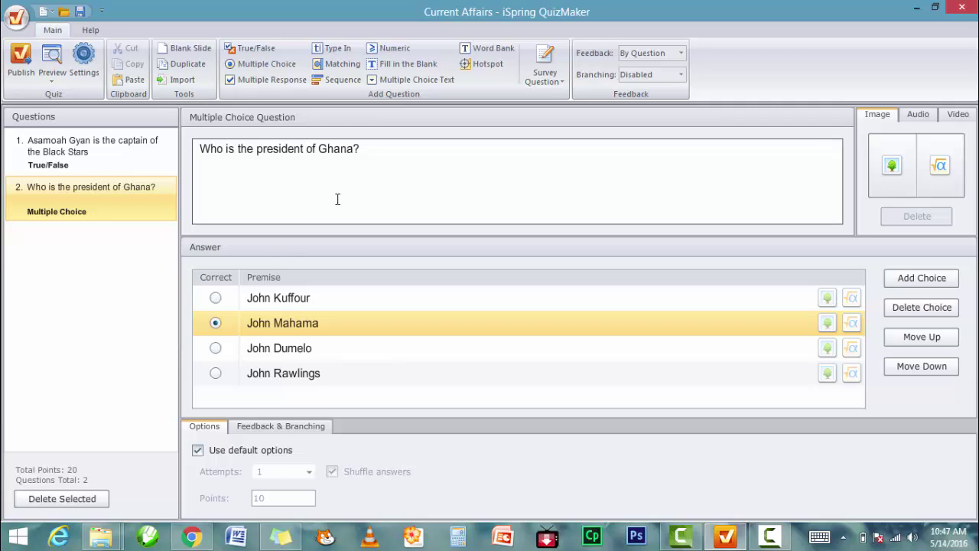
# - Add a Type In question whose text begins "Fufu is a staple food for Ashantis of Ghana, whereas"
pyautogui.click(332, 50)
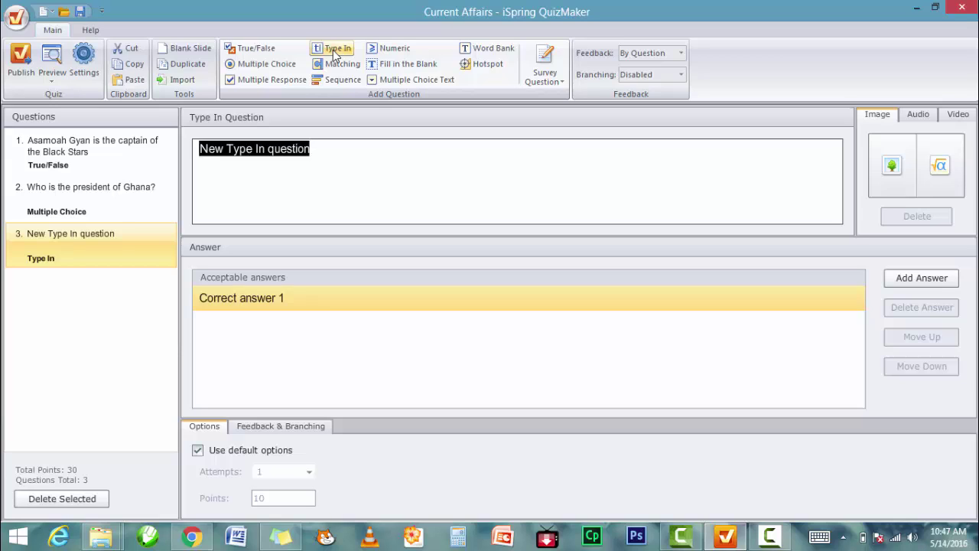
pyautogui.write('Fufu is t')
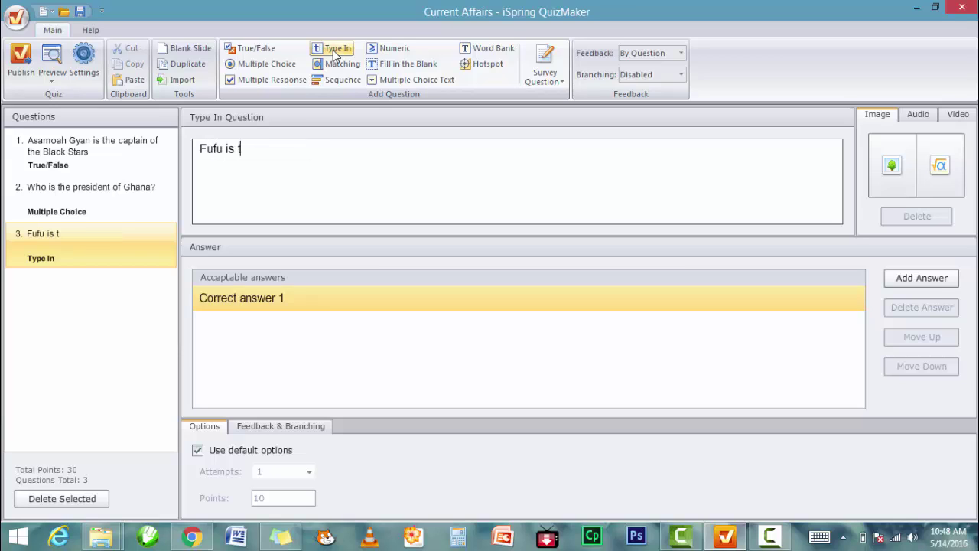
pyautogui.write('h')
pyautogui.press('BackSpace')
pyautogui.write('a staple food for')
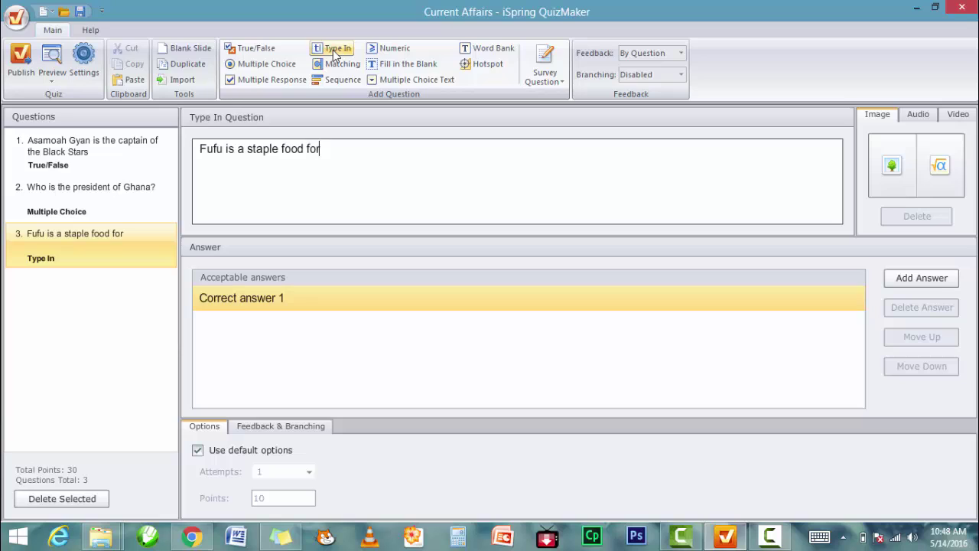
pyautogui.write(' Ashantis of G')
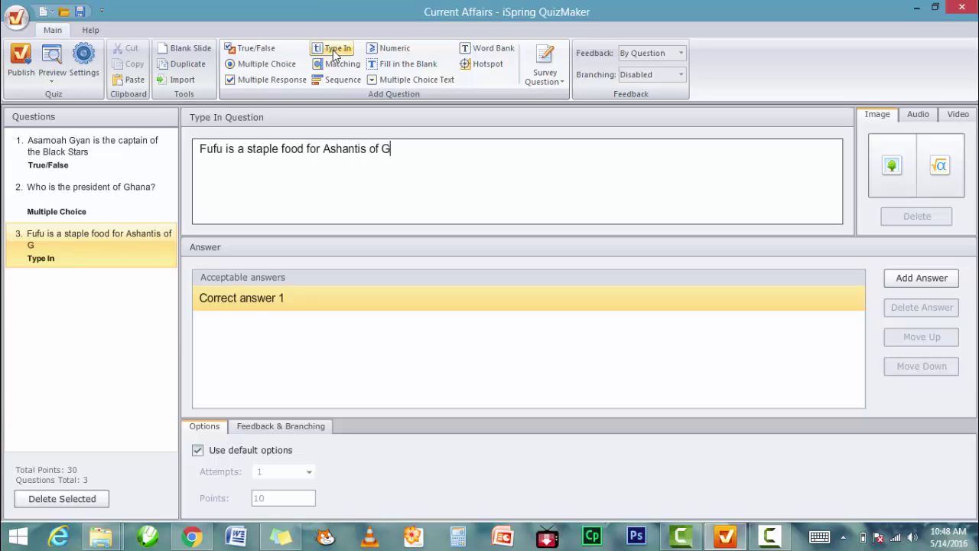
pyautogui.write('hana, whe')
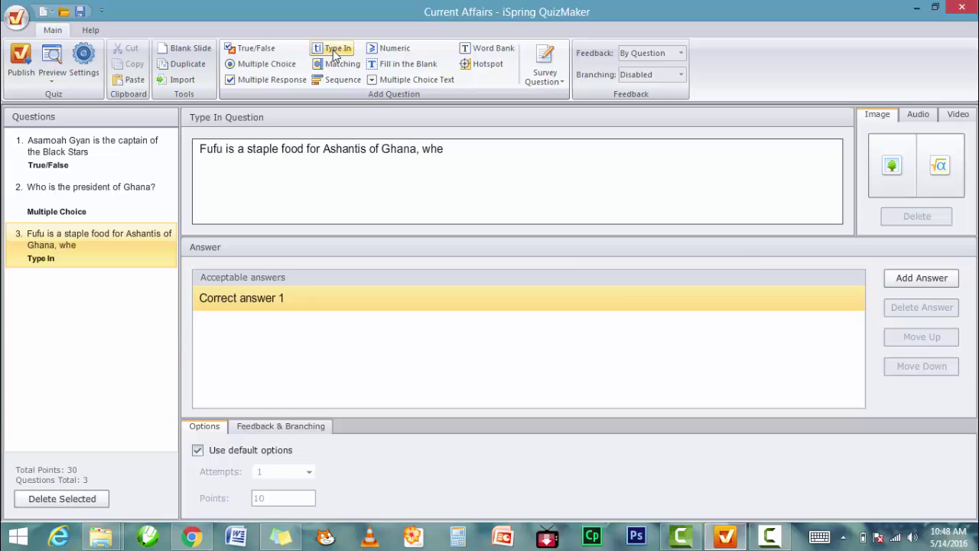
pyautogui.write('reas')
# - Continue the Type In question with a dotted blank followed by "is the favourite food os the Accra people"
pyautogui.write('.......................is the sta')
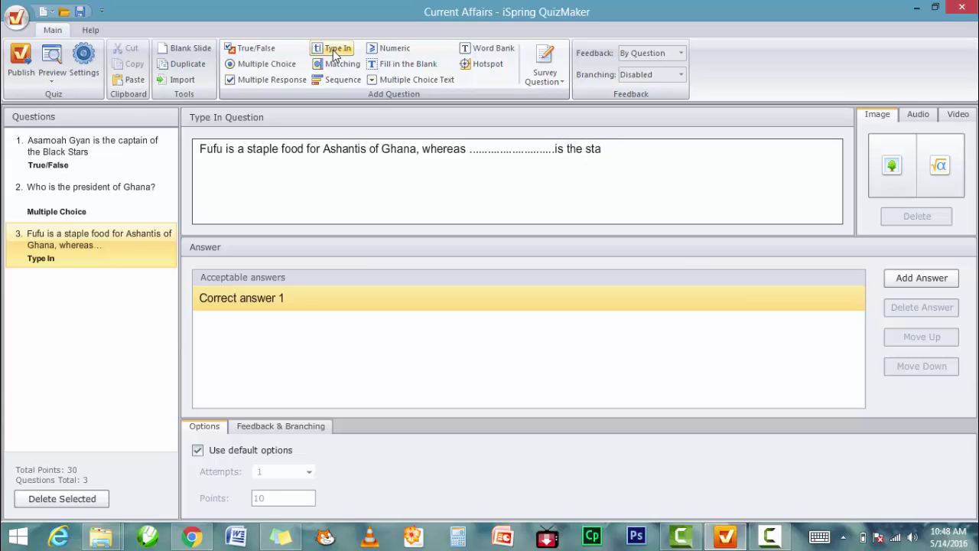
pyautogui.press('BackSpace')
pyautogui.press('BackSpace')
pyautogui.press('BackSpace')
pyautogui.write('favourite')
pyautogui.write(' food')
pyautogui.write('od')
pyautogui.press('BackSpace')
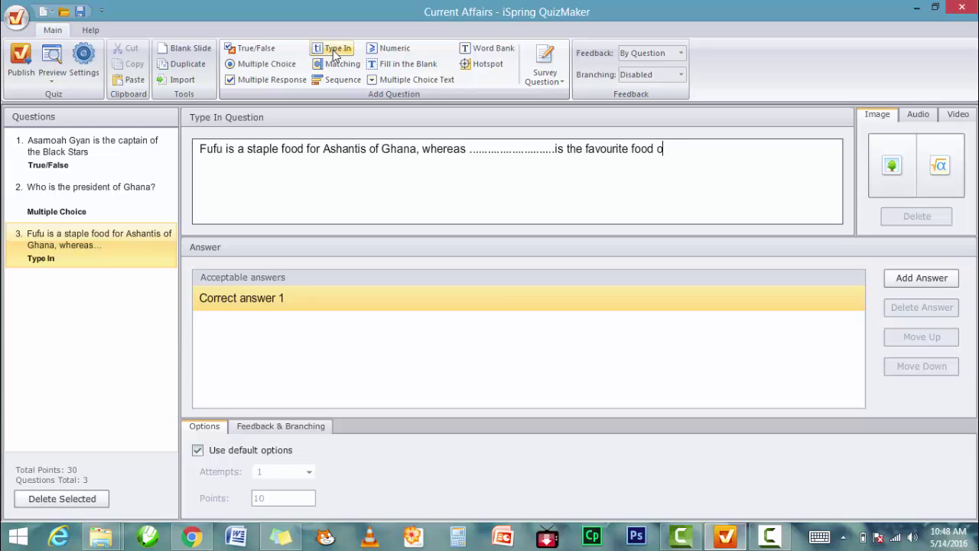
pyautogui.write('s the Accra people')
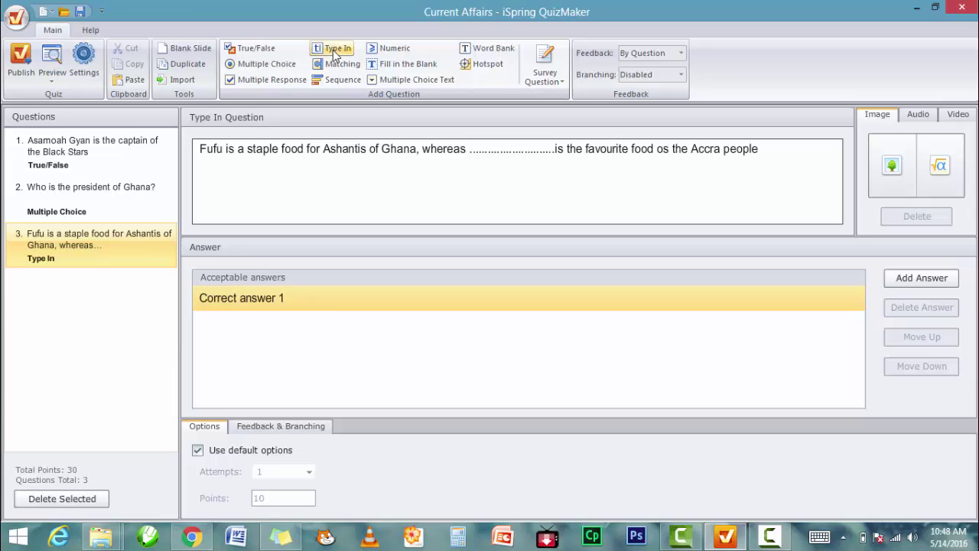
# - Set the Type In question's acceptable answer to "Kenkey"
pyautogui.click(289, 300)
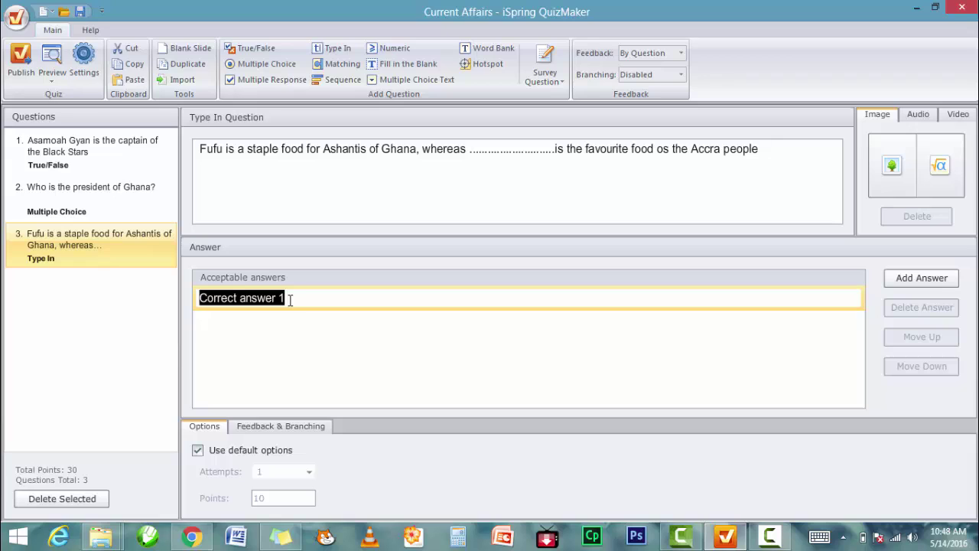
pyautogui.write('Kenk')
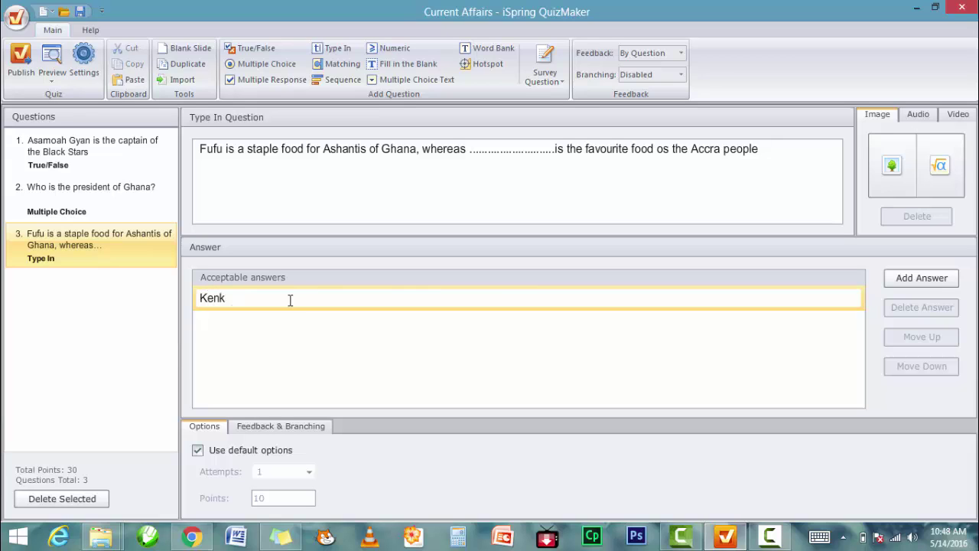
pyautogui.write('ey')
# - Add a Matching question on European countries and their capitals, and add two more answer pairs to it
pyautogui.click(340, 65)
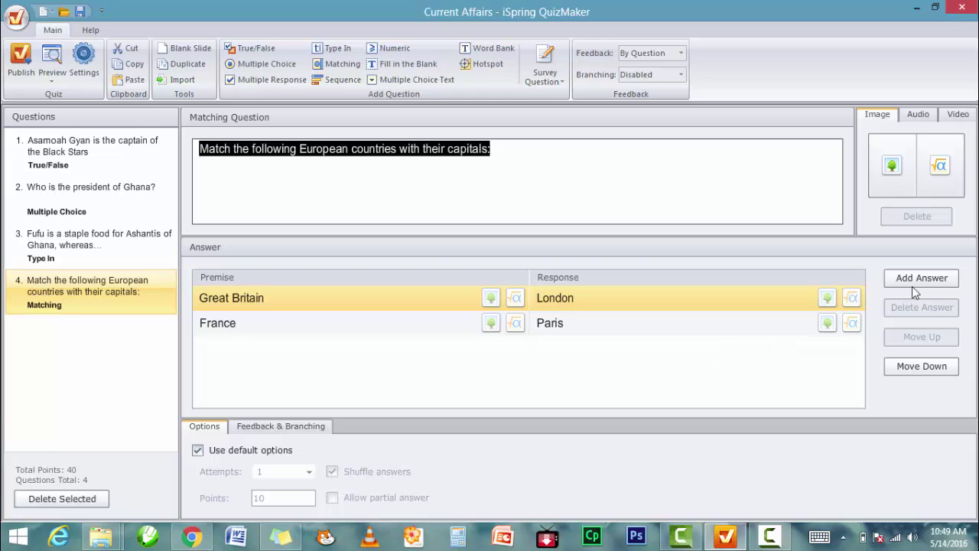
pyautogui.click(932, 281)
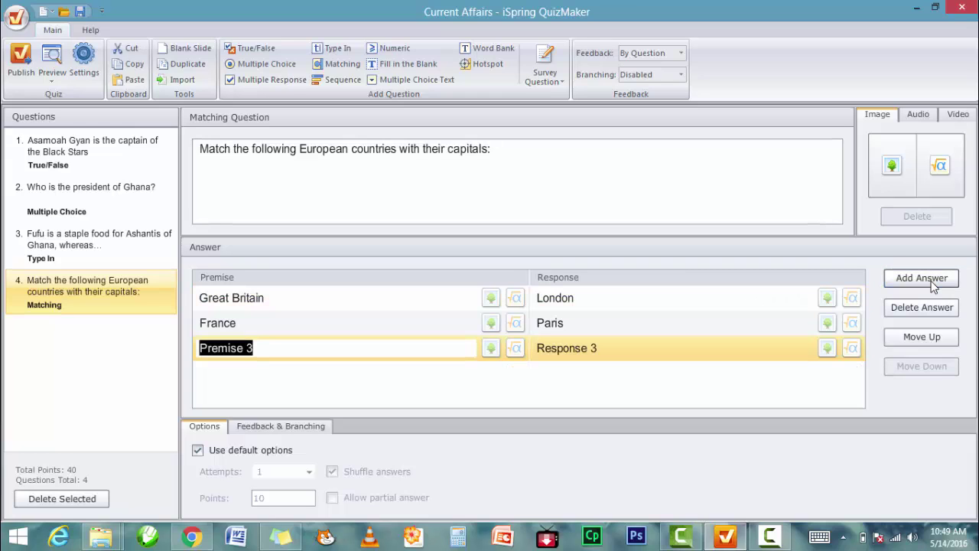
pyautogui.click(933, 285)
# - Set the third matching pair to "Germany" as the premise and "Bonn" as the response
pyautogui.click(264, 350)
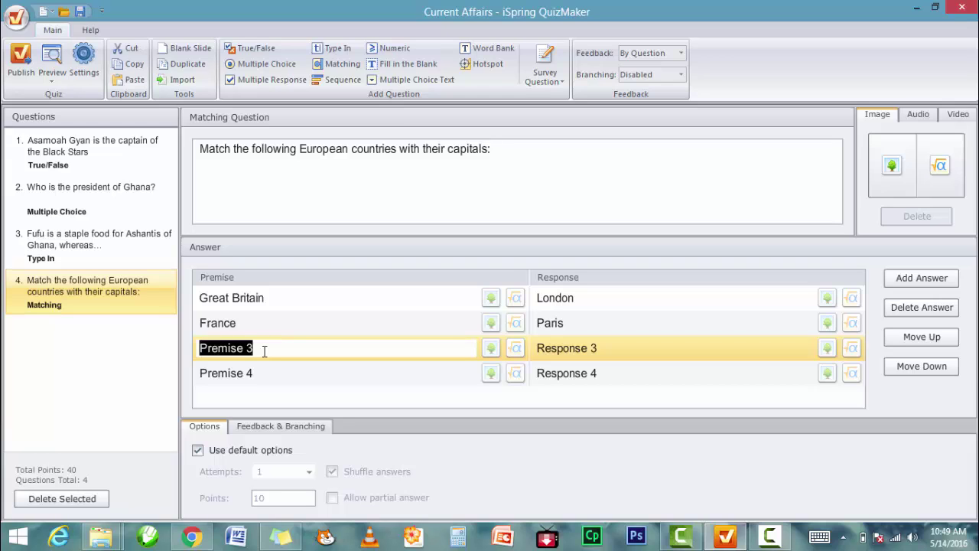
pyautogui.write('Germany')
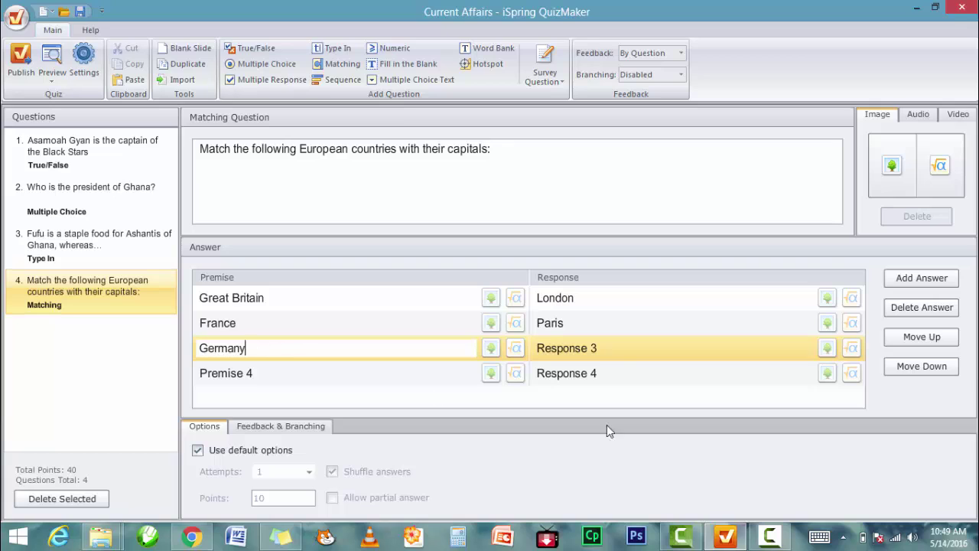
pyautogui.click(622, 348)
pyautogui.write('Bonn')
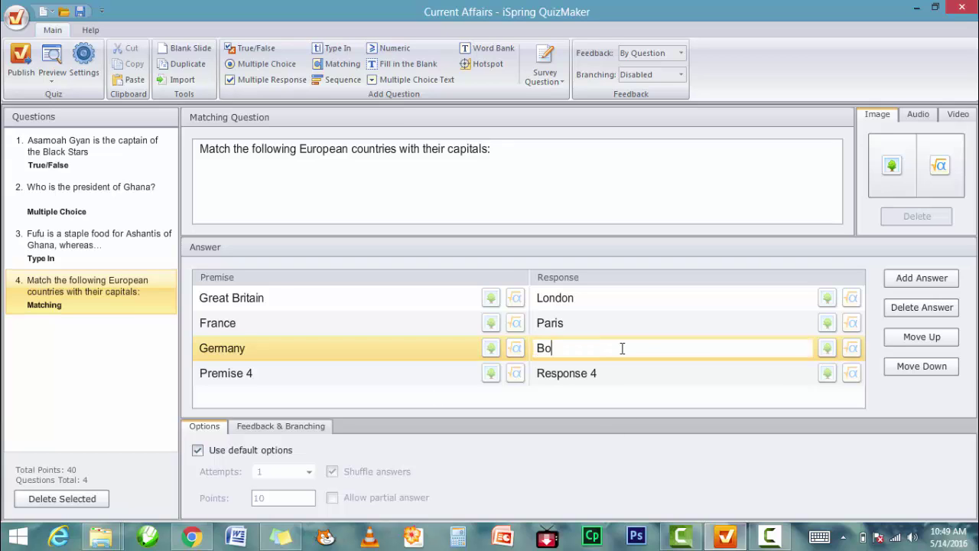
# - Set the fourth matching pair to "Belgium" and "Antwerp", and override the question's default options to allow partial answers
pyautogui.click(299, 381)
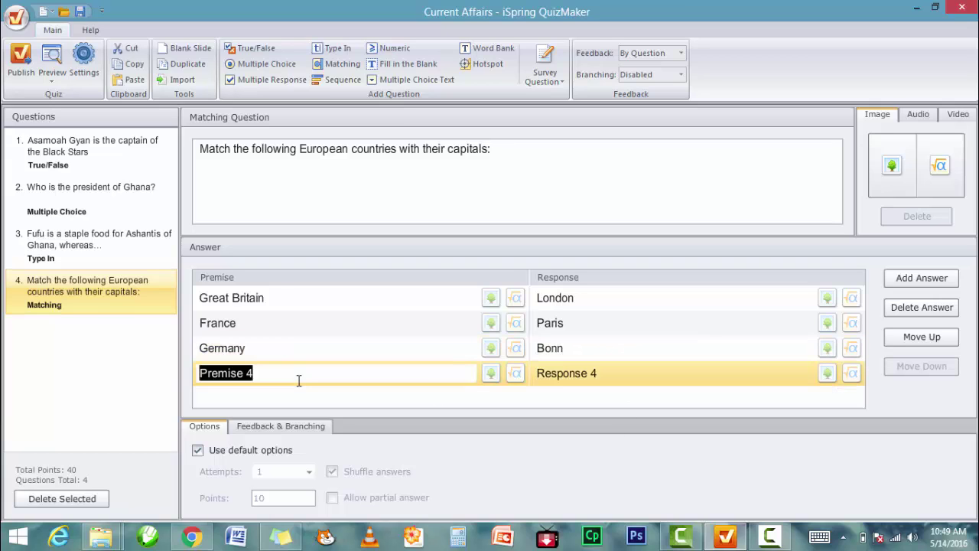
pyautogui.write('Bel')
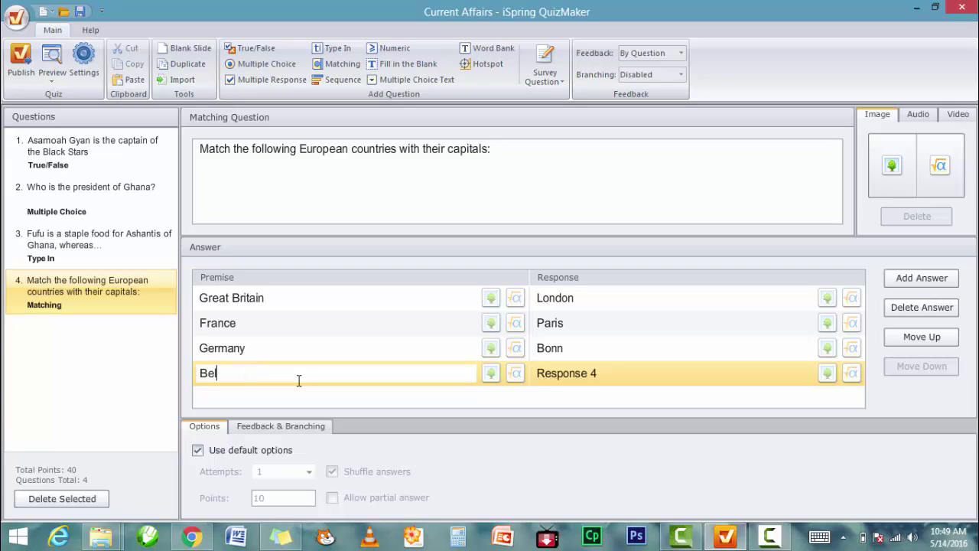
pyautogui.write('gium')
pyautogui.click(621, 374)
pyautogui.write('An')
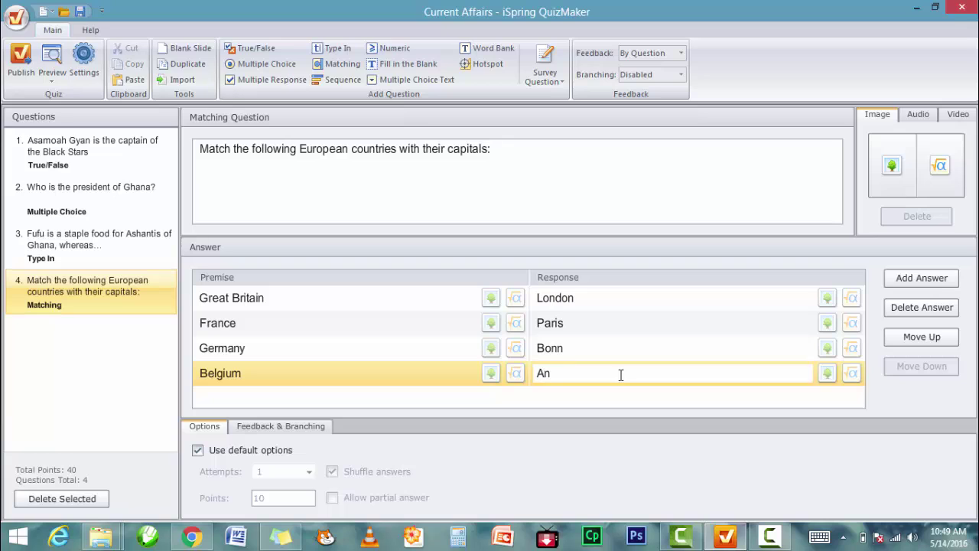
pyautogui.write('twerp')
pyautogui.press('Return')
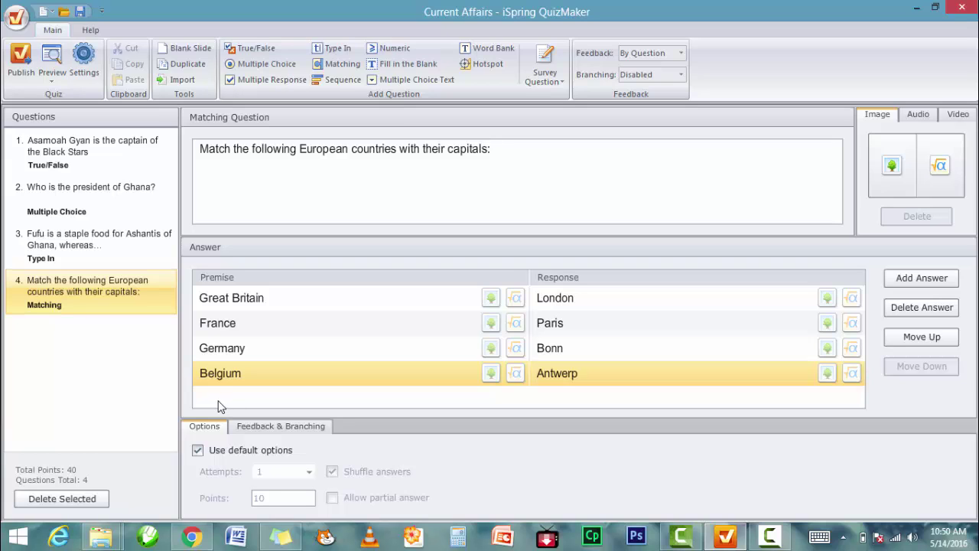
pyautogui.click(198, 452)
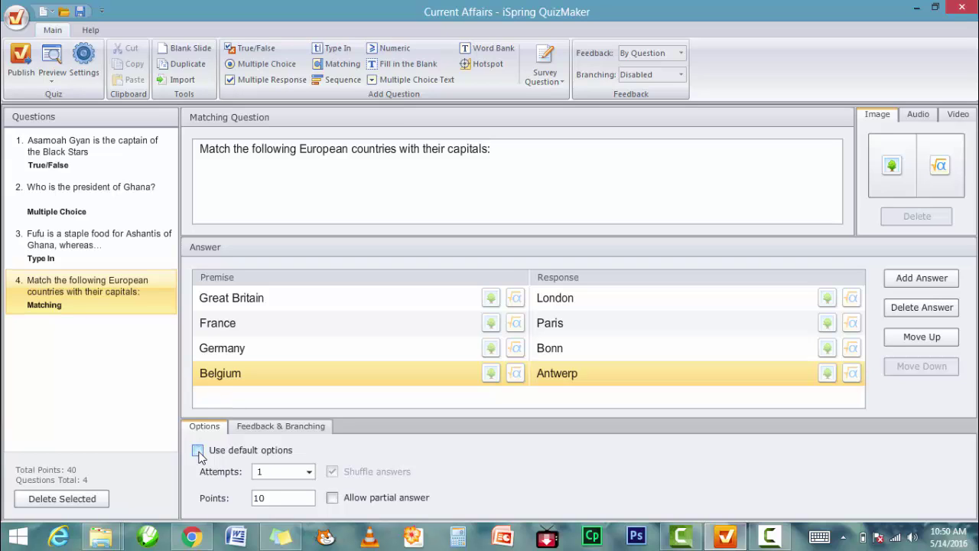
pyautogui.click(332, 499)
# - Add a Sequence question with the text "Arrange the following adjectives in the correct order"
pyautogui.click(337, 82)
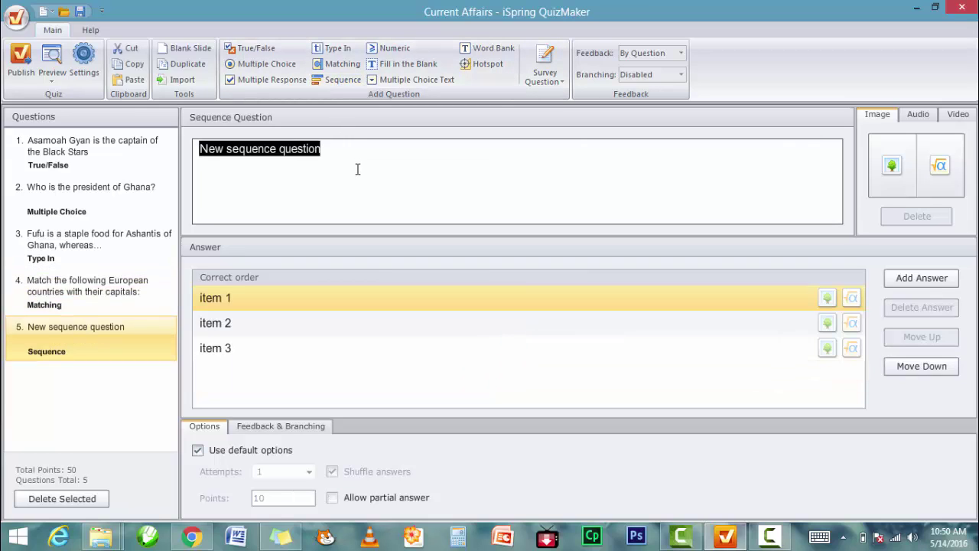
pyautogui.write('Arra')
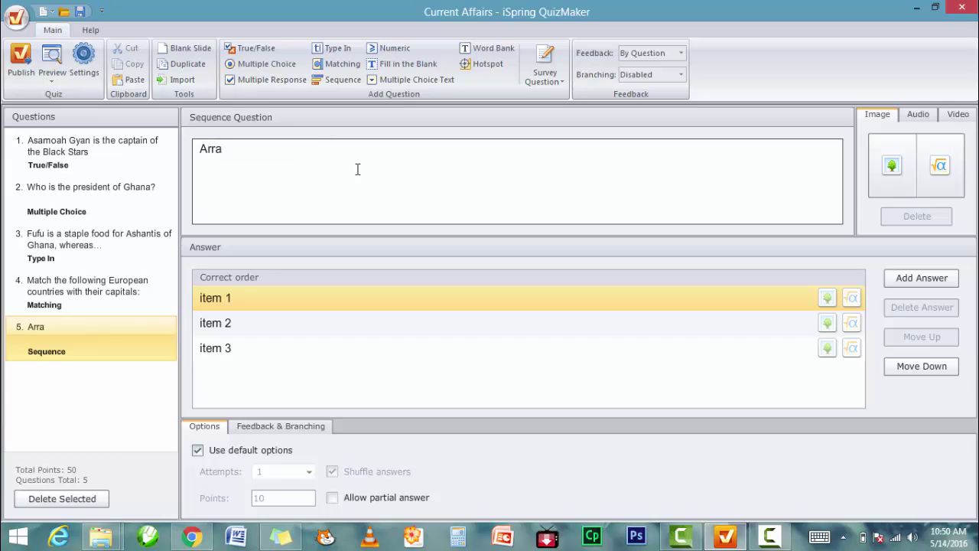
pyautogui.write('nge the folloe')
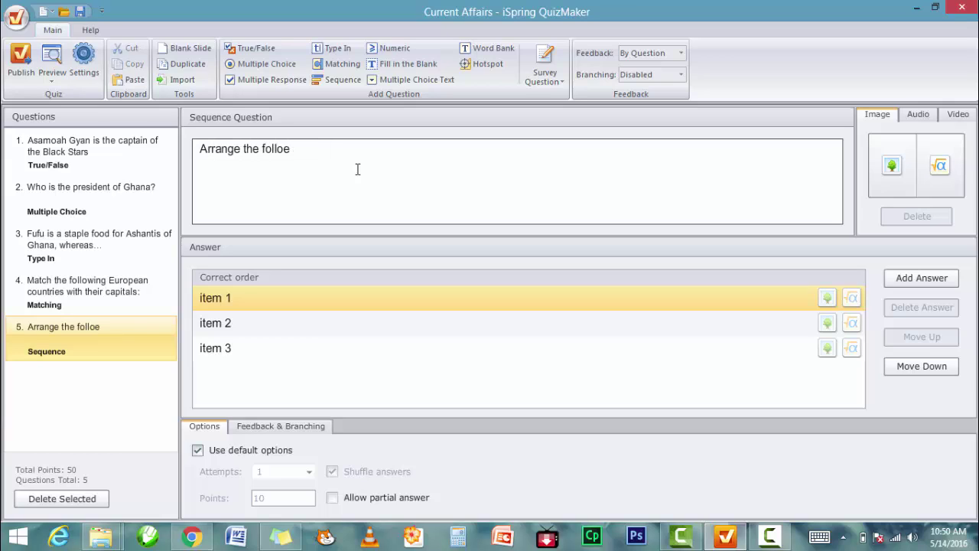
pyautogui.press('BackSpace')
pyautogui.write('wing adject')
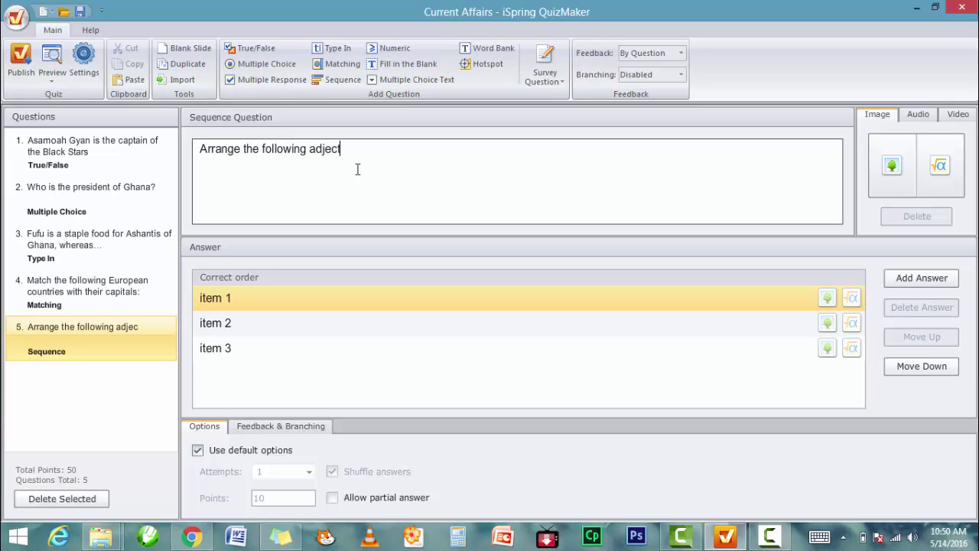
pyautogui.write('ives in the corr')
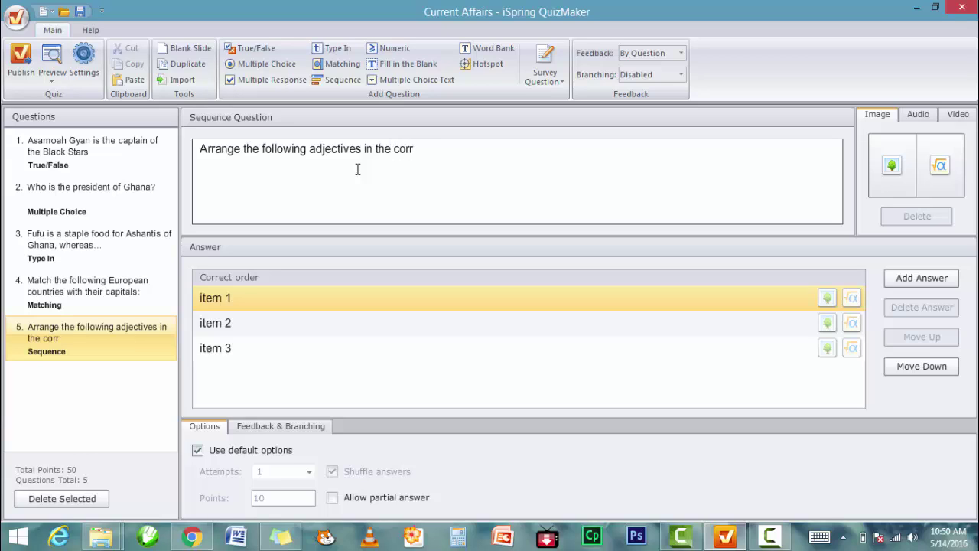
pyautogui.write('ect order')
# - Set the three sequence items in correct order to "Bad", "Worse" and "Worst"
pyautogui.click(256, 298)
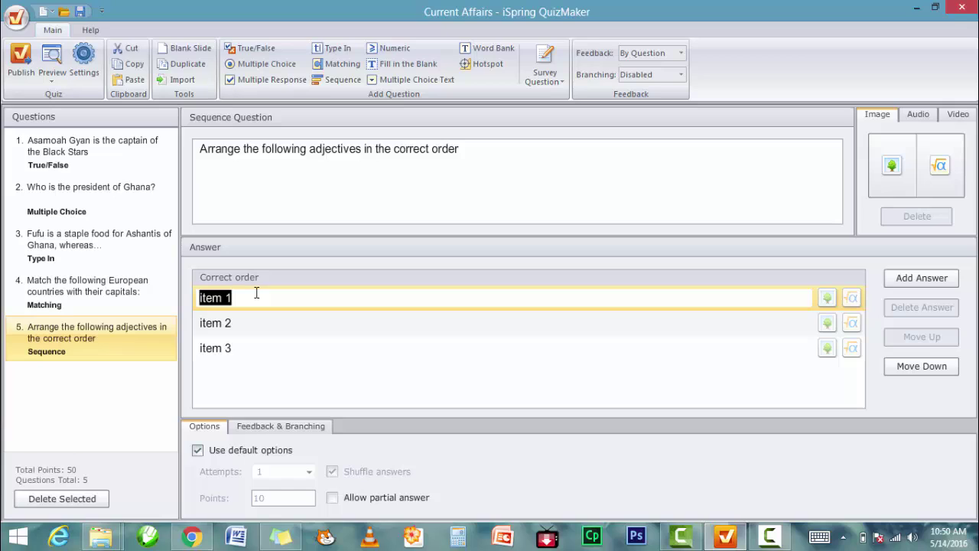
pyautogui.write('Bad')
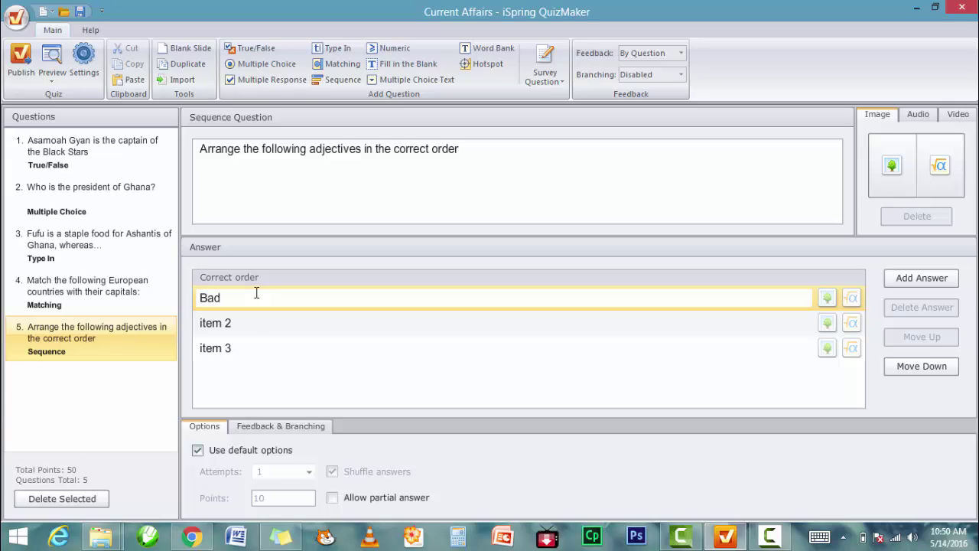
pyautogui.click(257, 325)
pyautogui.write('Wo')
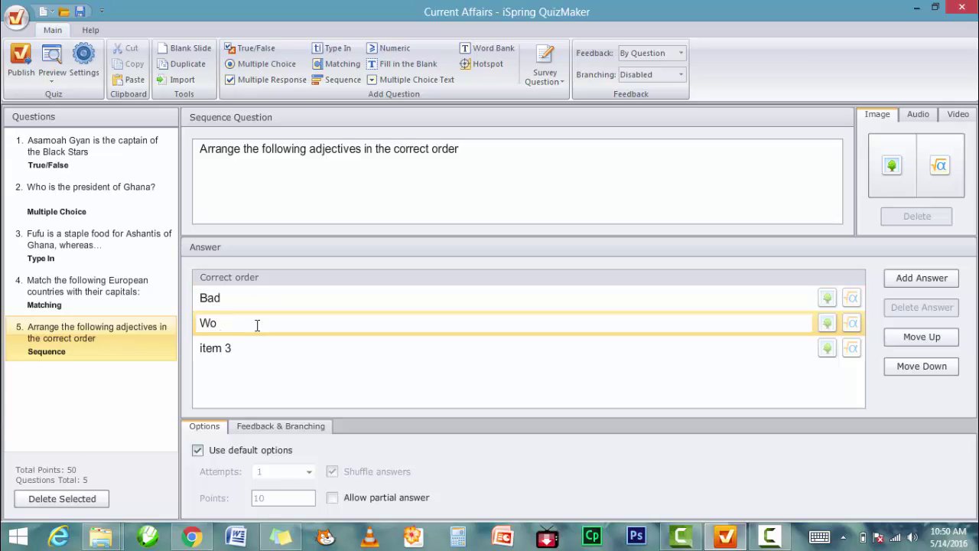
pyautogui.write('rse')
pyautogui.click(254, 345)
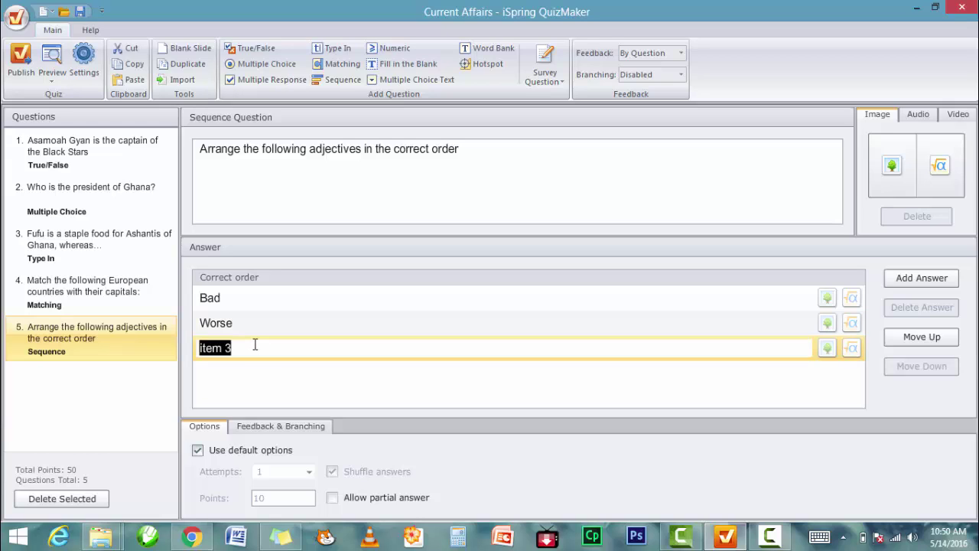
pyautogui.write('Wor')
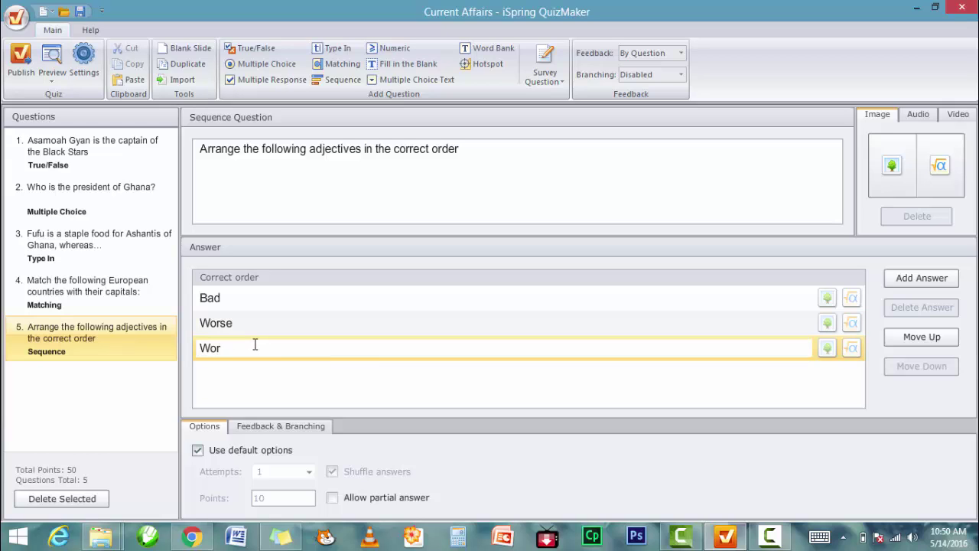
pyautogui.write('st')
# - Turn off the default options for the Sequence question and allow partial answers
pyautogui.click(335, 504)
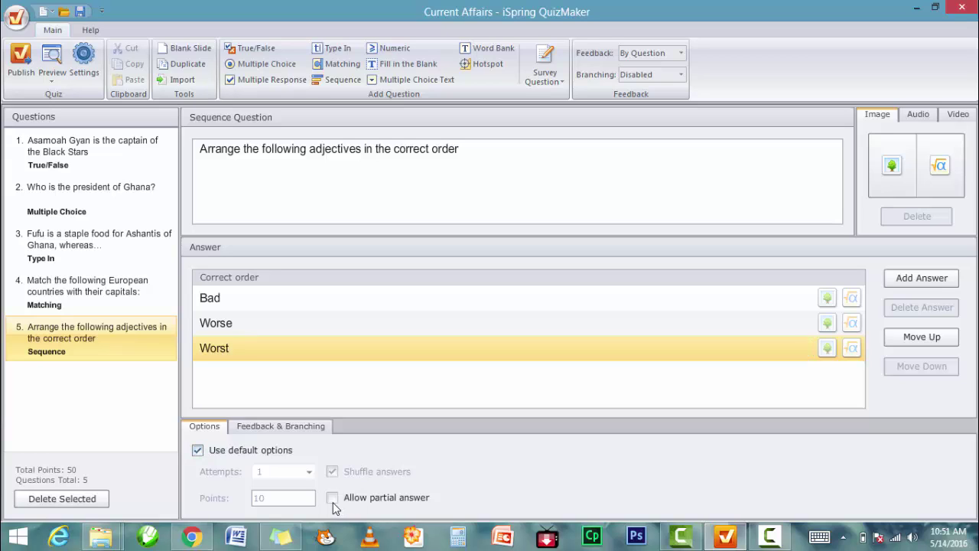
pyautogui.click(197, 451)
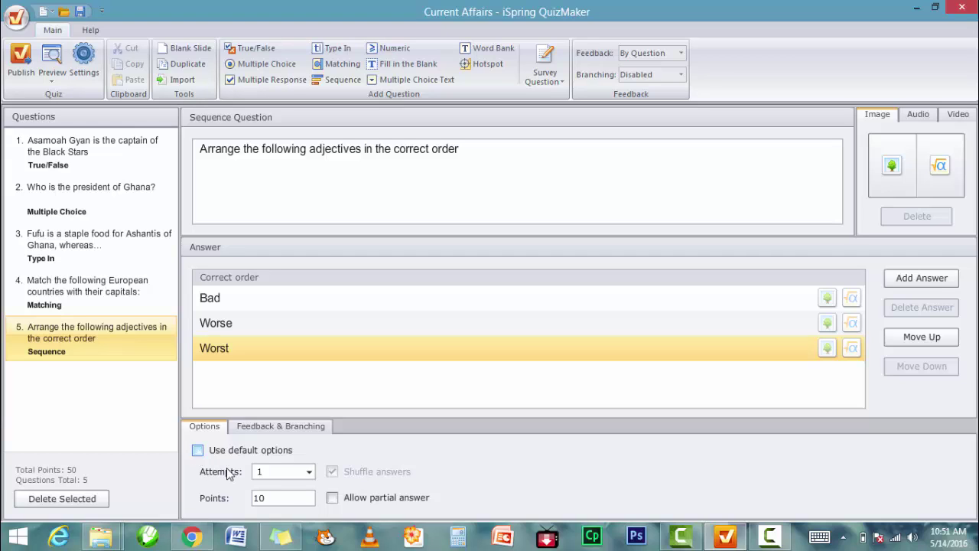
pyautogui.click(332, 498)
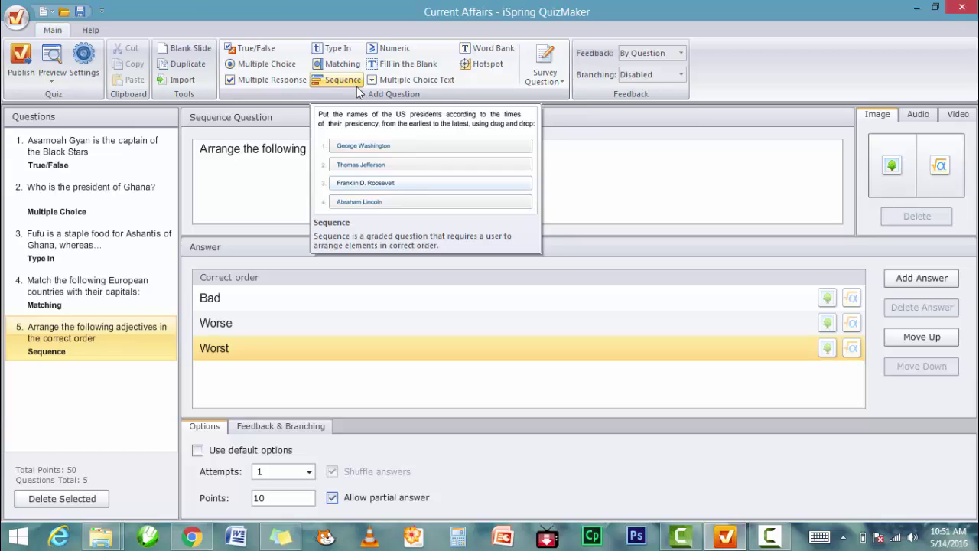
# - Add a Fill in the Blank question reading "Mr Nobody is a mischievous" followed by a dotted blank
pyautogui.click(397, 69)
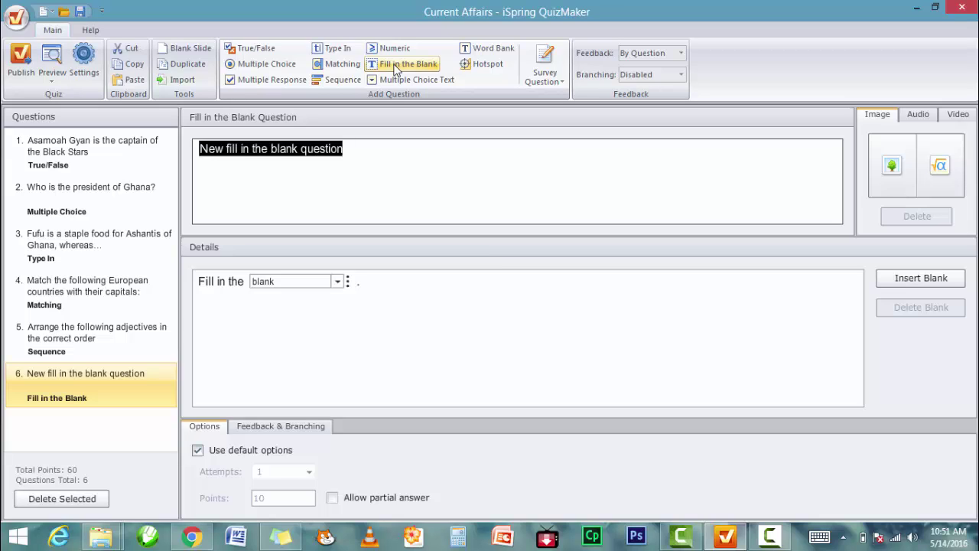
pyautogui.write('M')
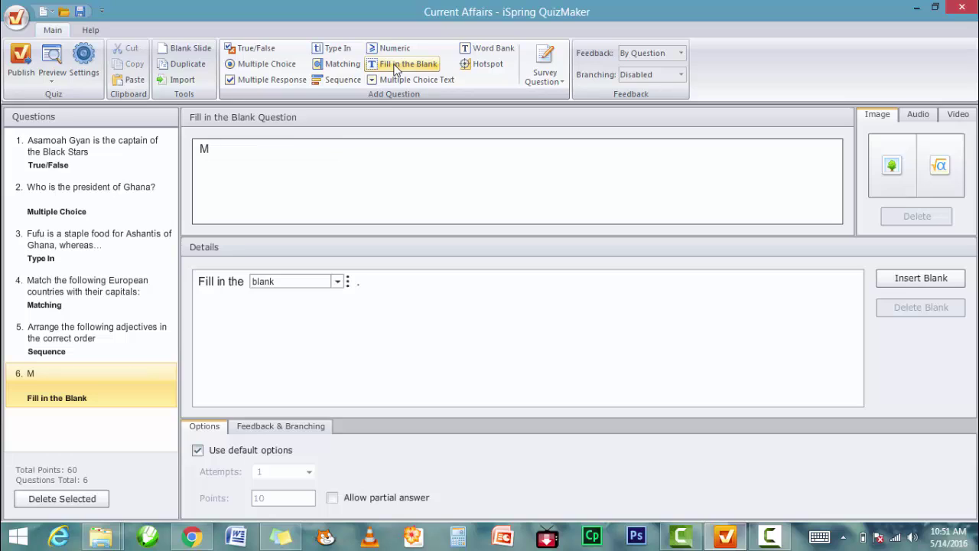
pyautogui.write('r Nobody')
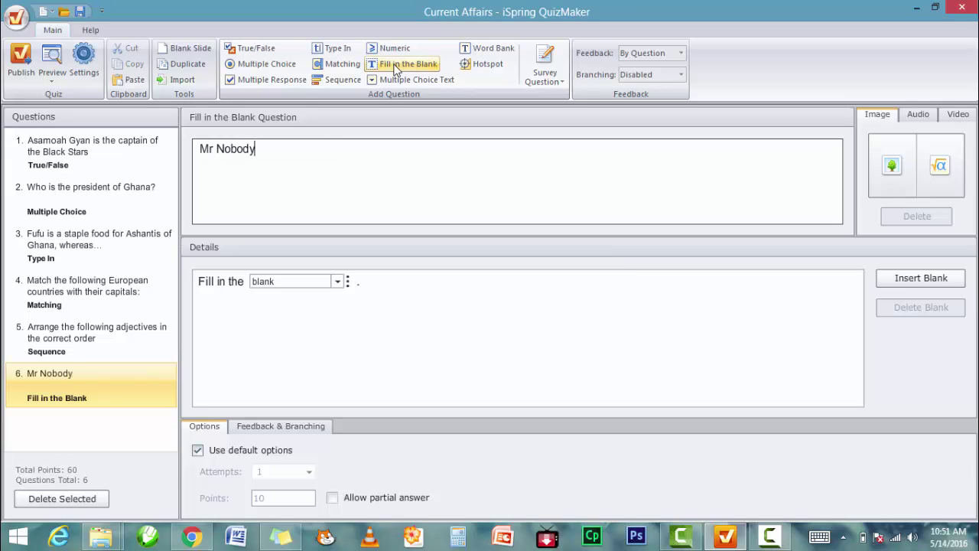
pyautogui.write(' is a mischiev')
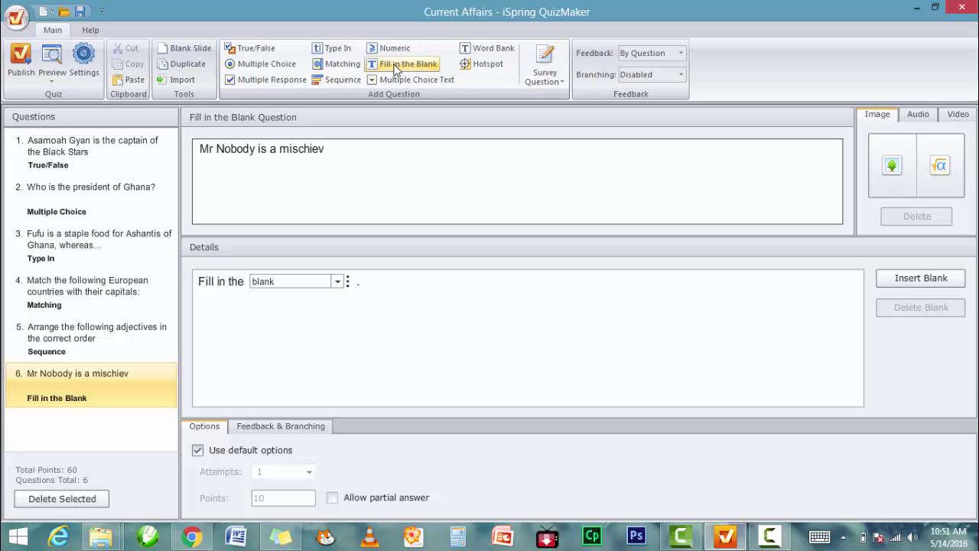
pyautogui.write('ous ')
pyautogui.write('................')
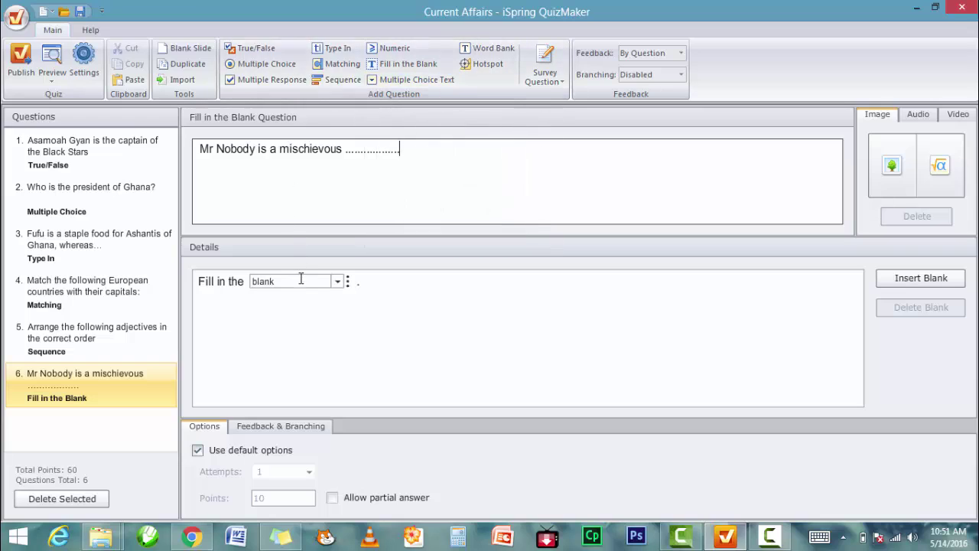
# - Replace the placeholder answer in the question's blank with "man"
pyautogui.click(300, 279)
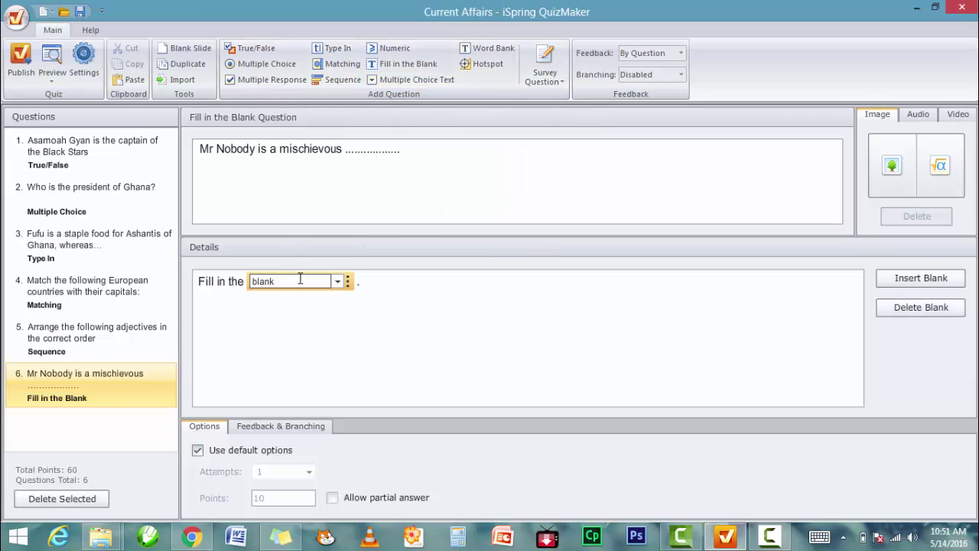
pyautogui.doubleClick(274, 281)
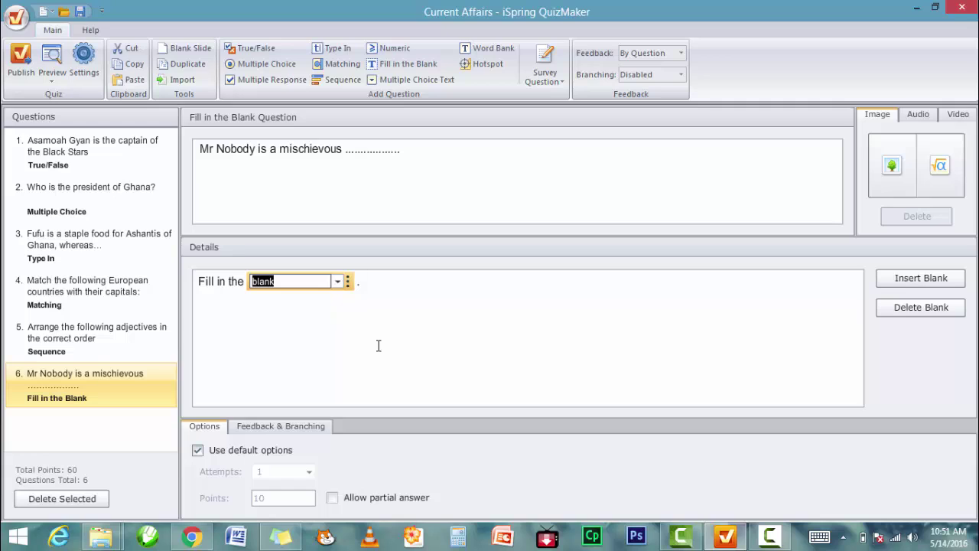
pyautogui.write('man')
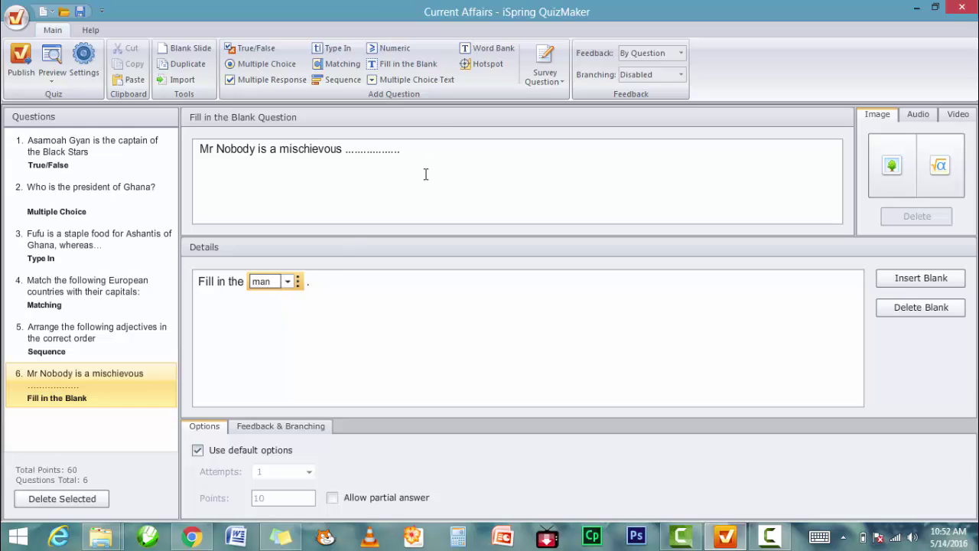
# - Add a Word Bank question and append "Hen is to" with a "female" placeholder to its sample sentence
pyautogui.click(482, 52)
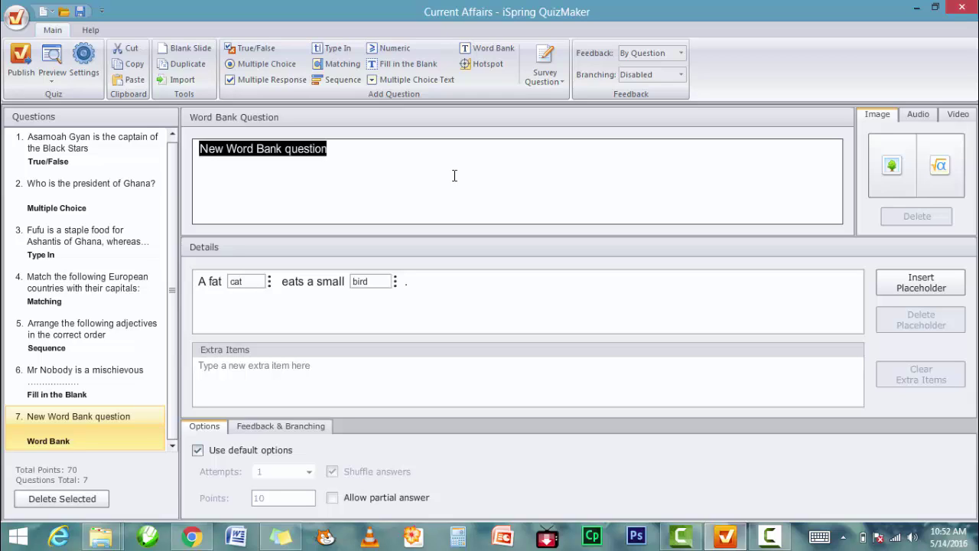
pyautogui.click(419, 282)
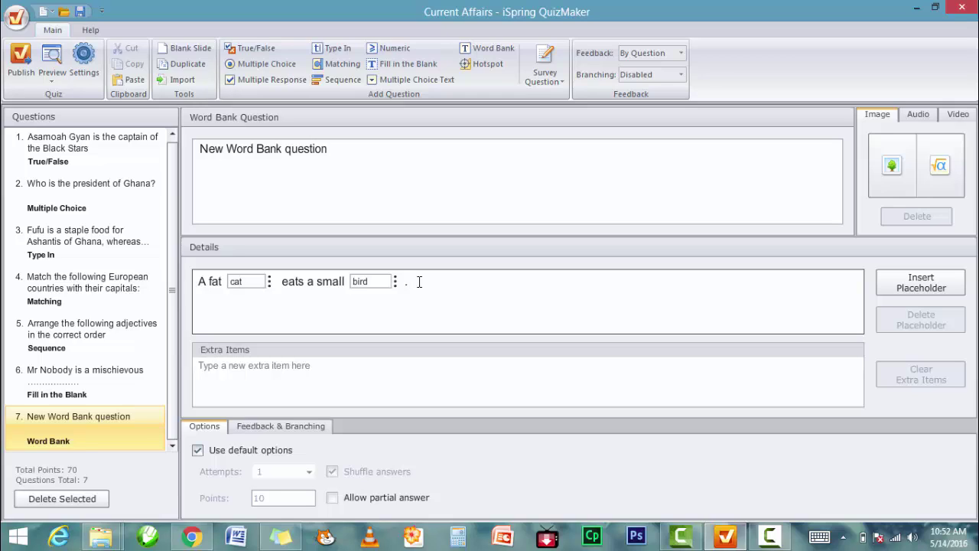
pyautogui.write('Hen is to')
pyautogui.click(927, 288)
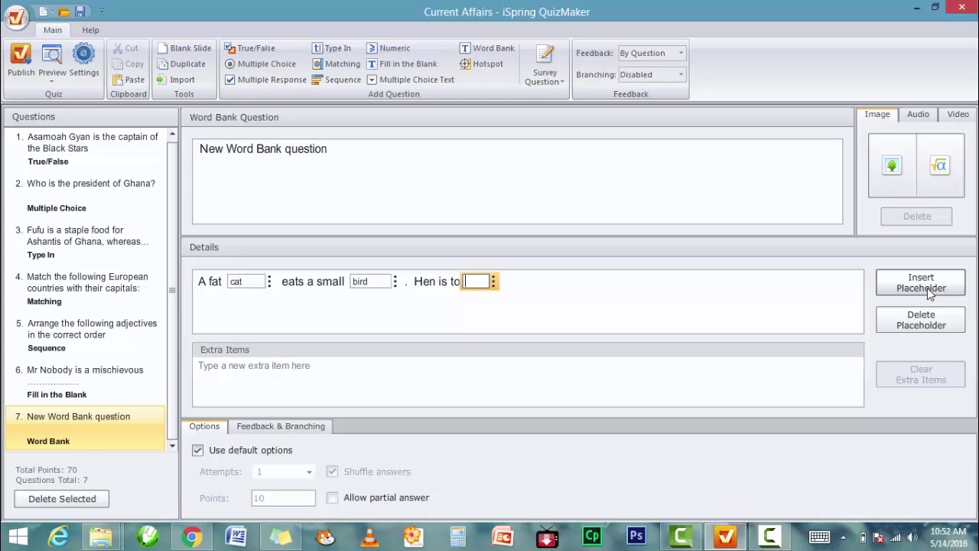
pyautogui.write('femeale')
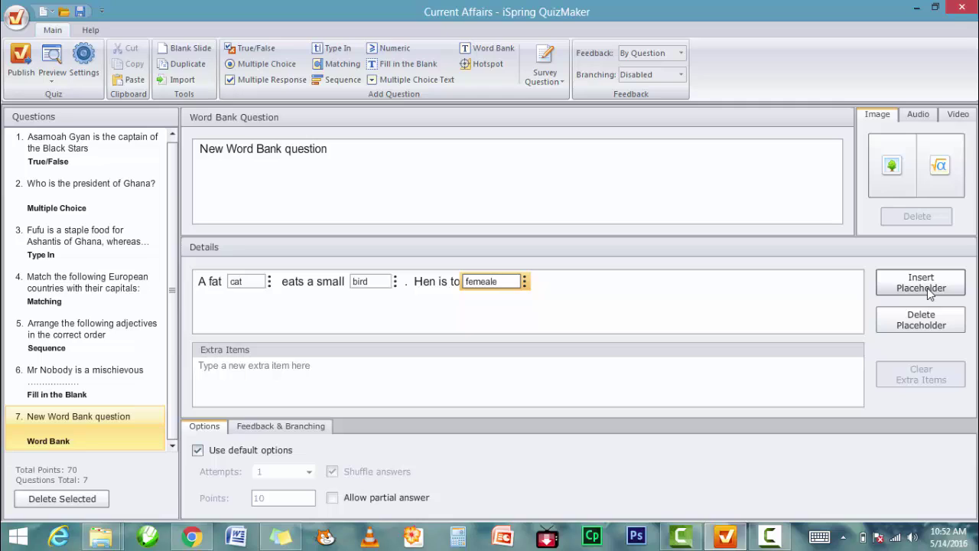
pyautogui.press('Left')
pyautogui.press('Left')
pyautogui.press('Left')
pyautogui.press('BackSpace')
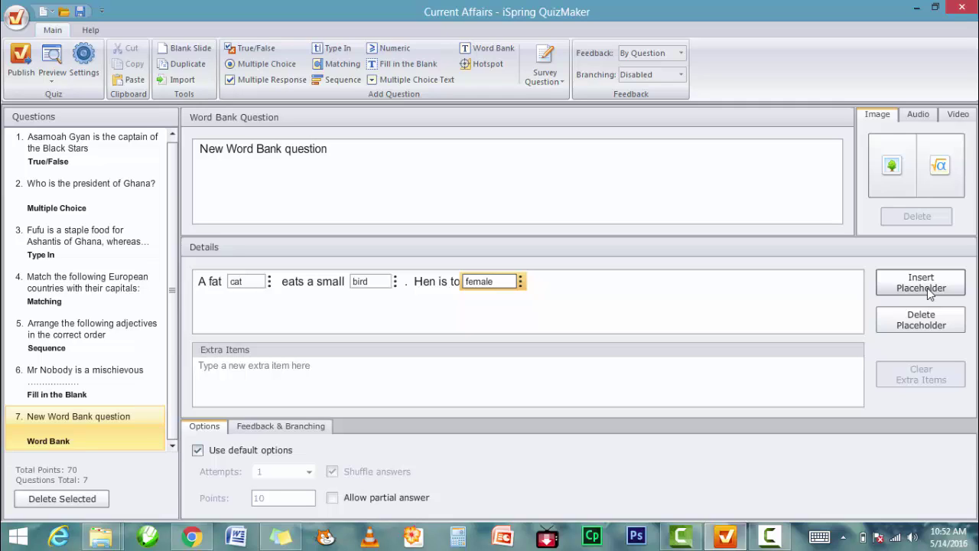
# - Append "as Cock is to" with a "male" placeholder, and replace the default options by allowing partial answers
pyautogui.click(683, 289)
pyautogui.write('as')
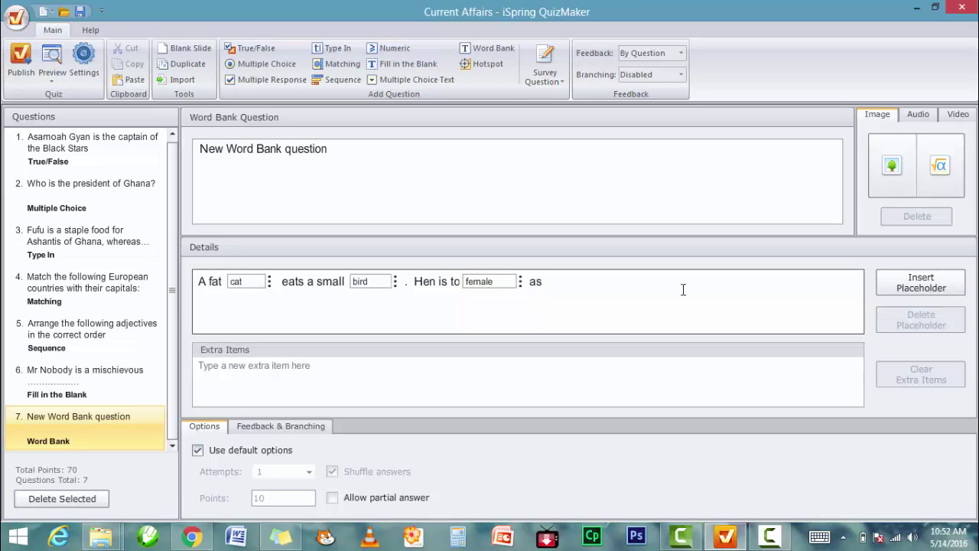
pyautogui.write(' Cock is to')
pyautogui.click(910, 290)
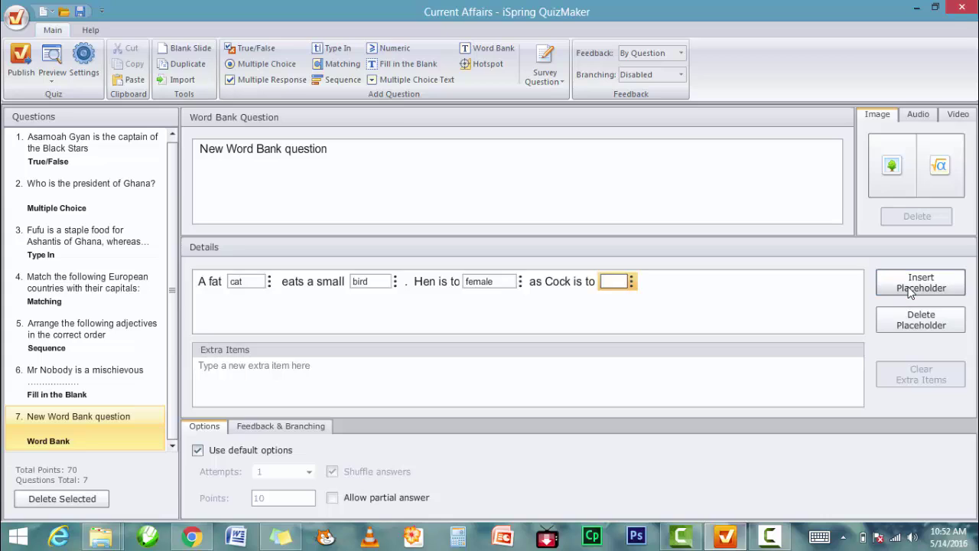
pyautogui.write('male')
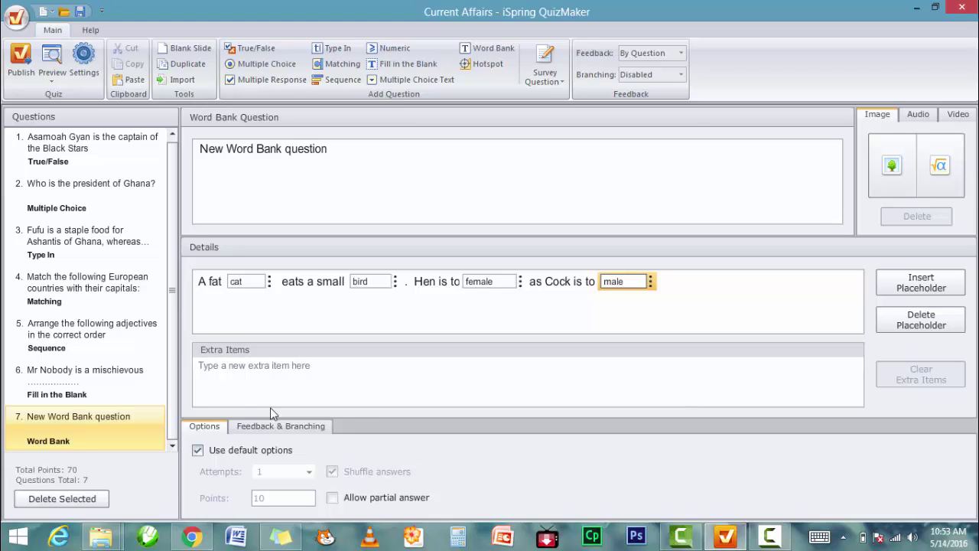
pyautogui.click(198, 451)
pyautogui.click(332, 497)
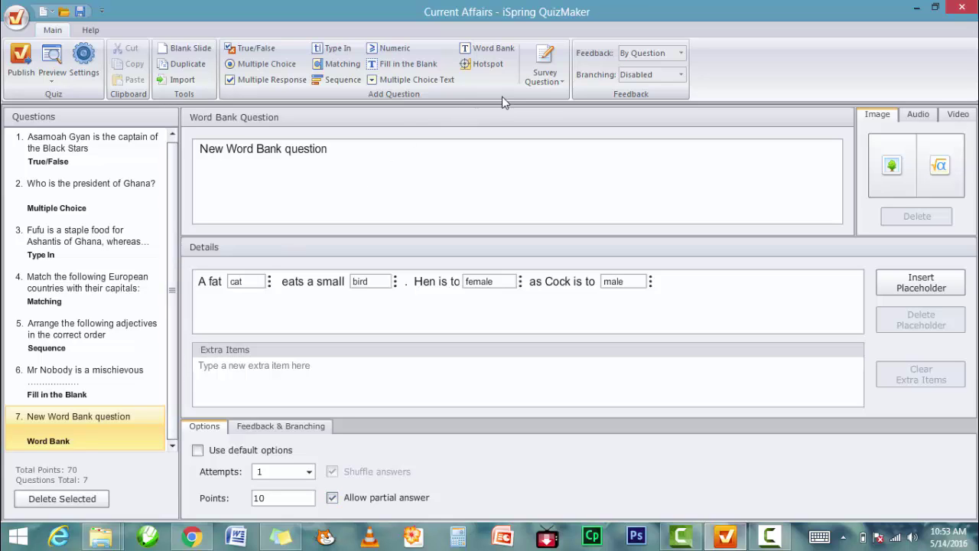
# - Add a Multiple Choice question reading "Jesus was a" and extend it to four choices
pyautogui.click(267, 66)
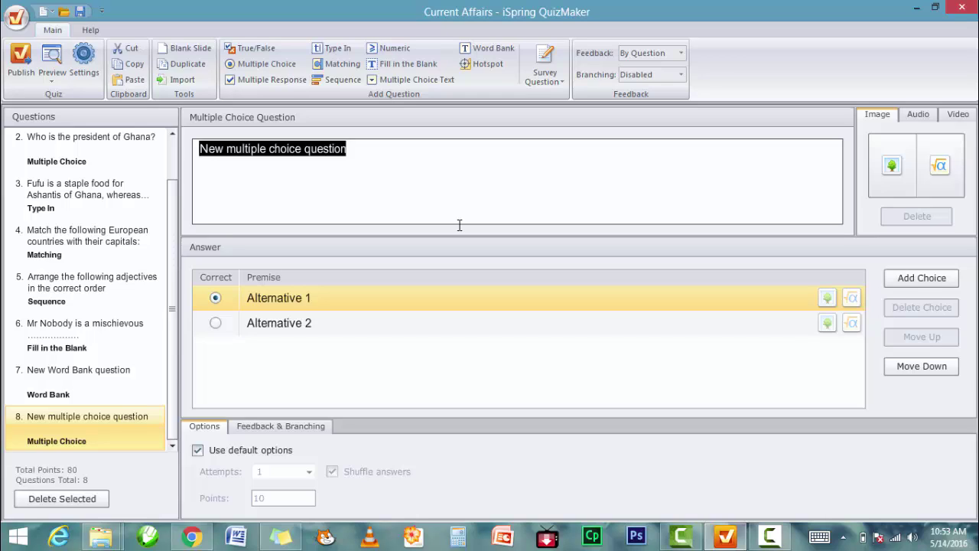
pyautogui.write('Jesus was ')
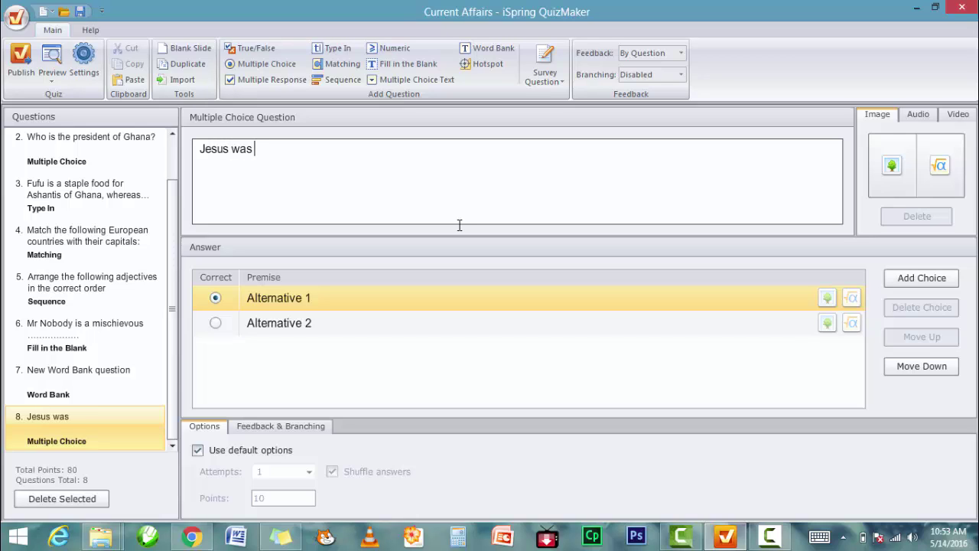
pyautogui.write('a')
pyautogui.click(918, 279)
pyautogui.click(915, 278)
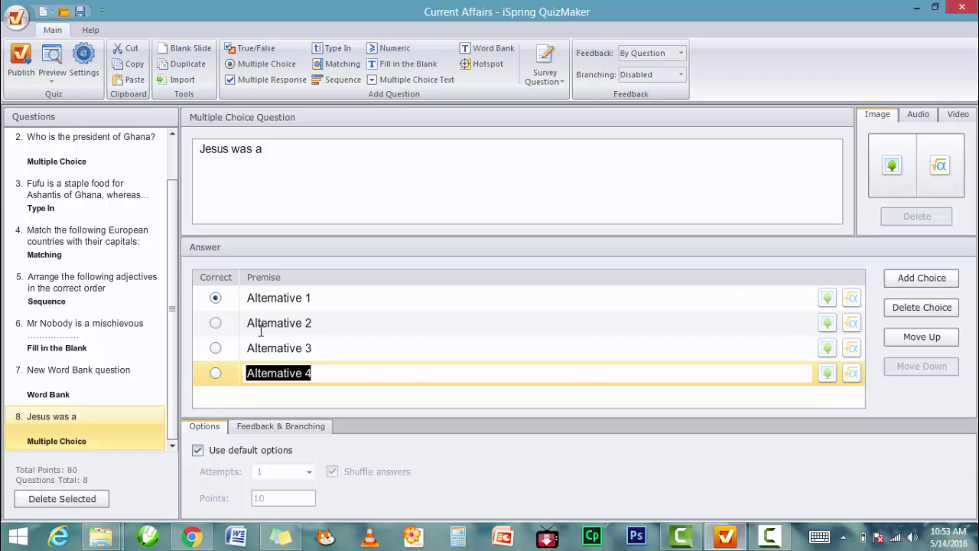
pyautogui.click(318, 298)
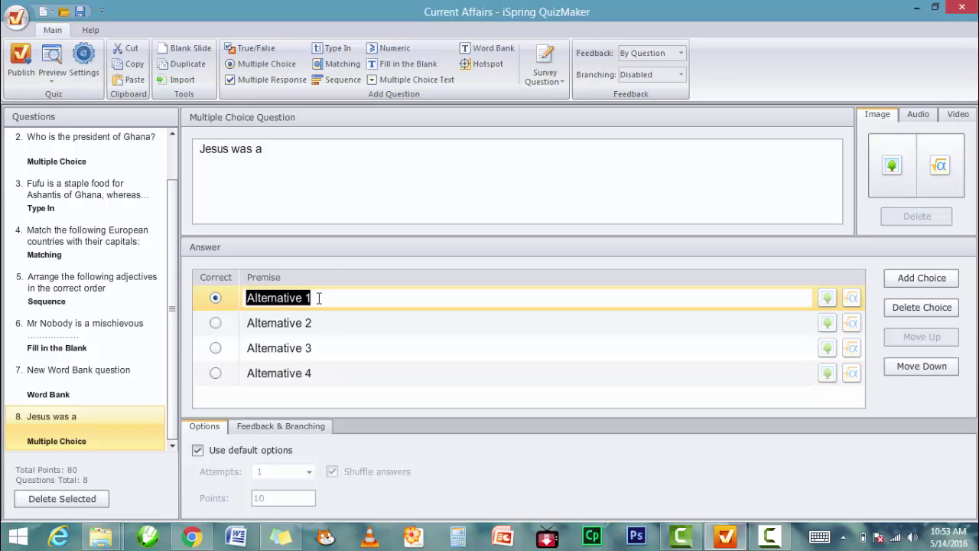
pyautogui.write('J')
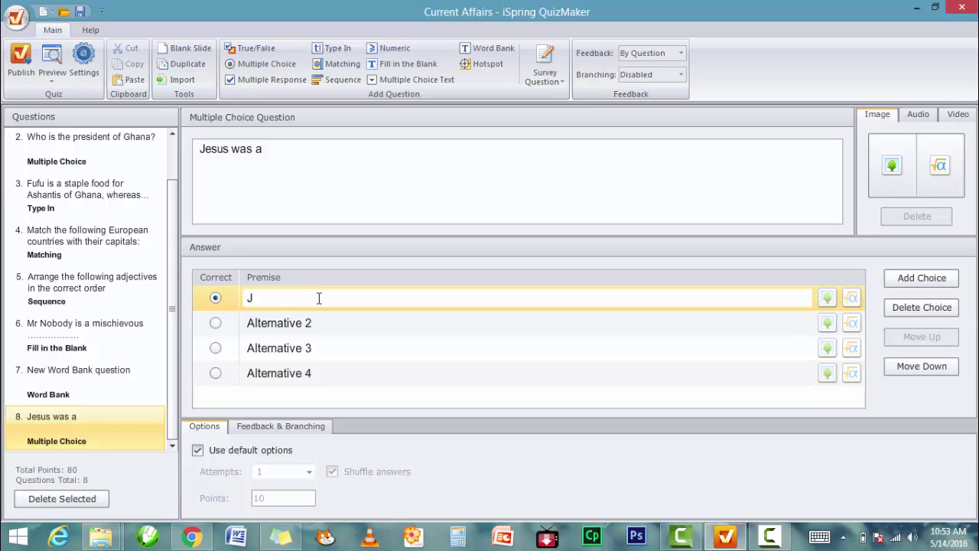
pyautogui.write('ew')
pyautogui.click(320, 323)
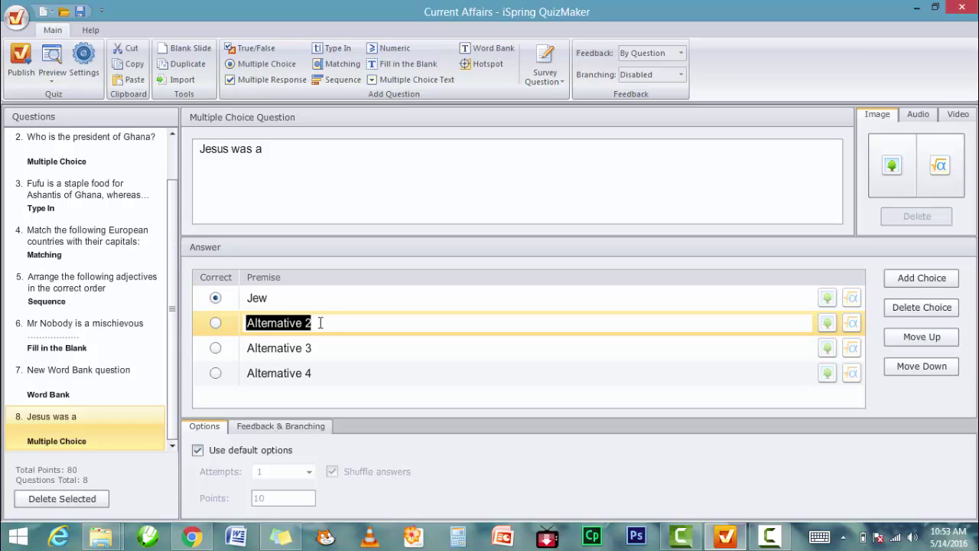
# - Set the first two answer choices to "King of the Jews" and "Imam of Tamale"
pyautogui.click(296, 300)
pyautogui.write('Kin')
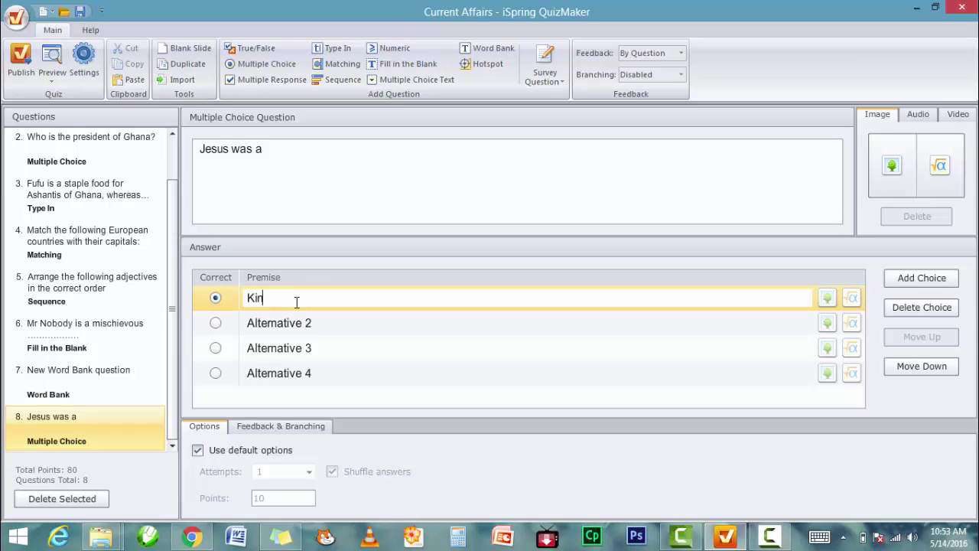
pyautogui.write('g of the Jews')
pyautogui.click(293, 323)
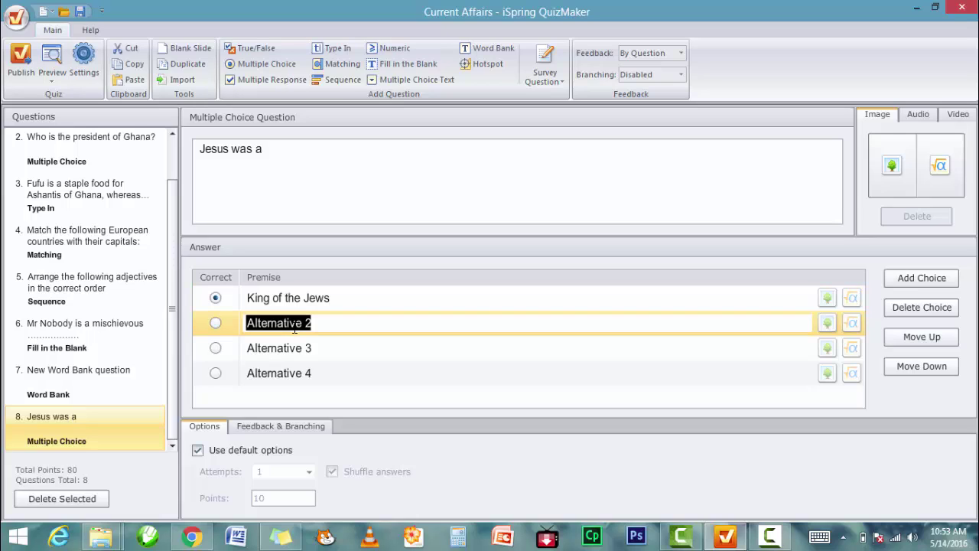
pyautogui.write('Imam')
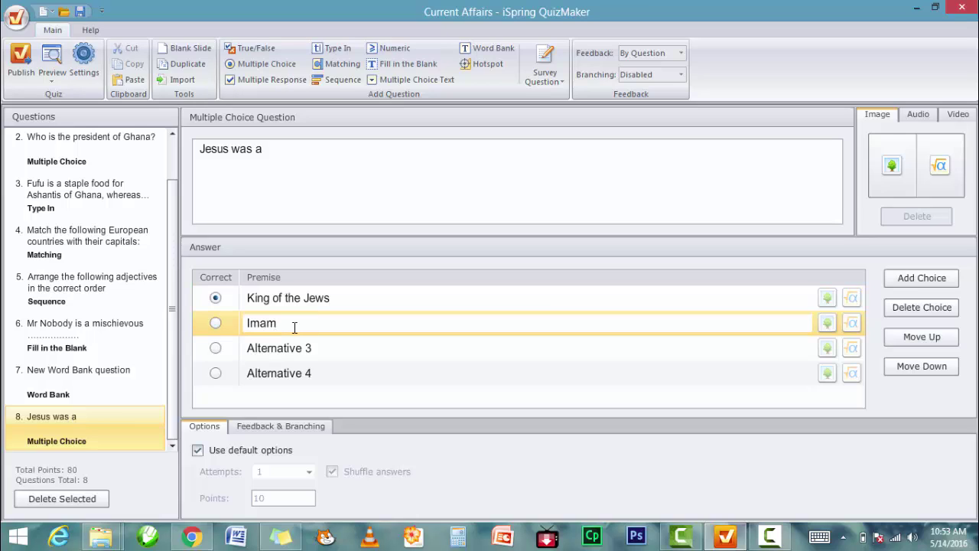
pyautogui.write(' of Tamale')
# - Set the third and fourth answer choices to "Blackman" and "Sultan of Brunei"
pyautogui.click(303, 351)
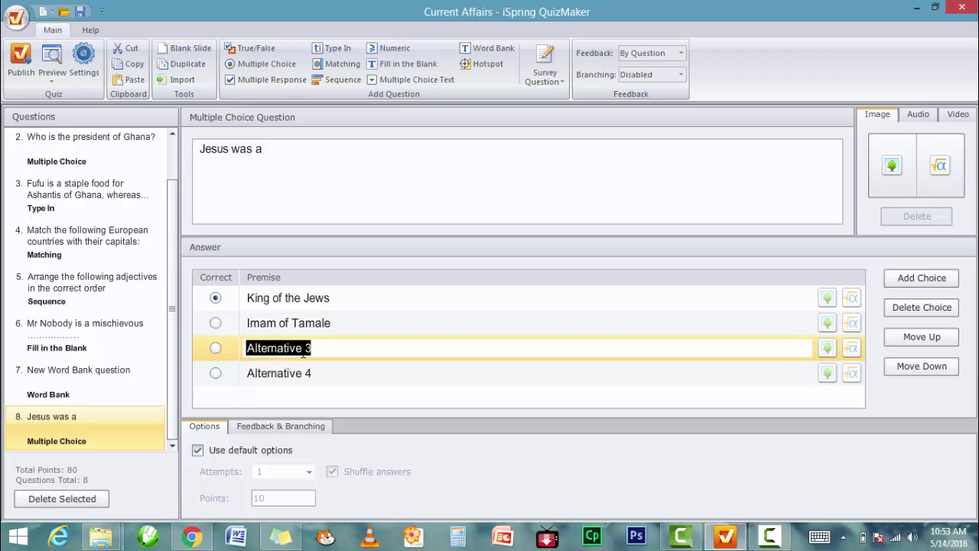
pyautogui.write('Black')
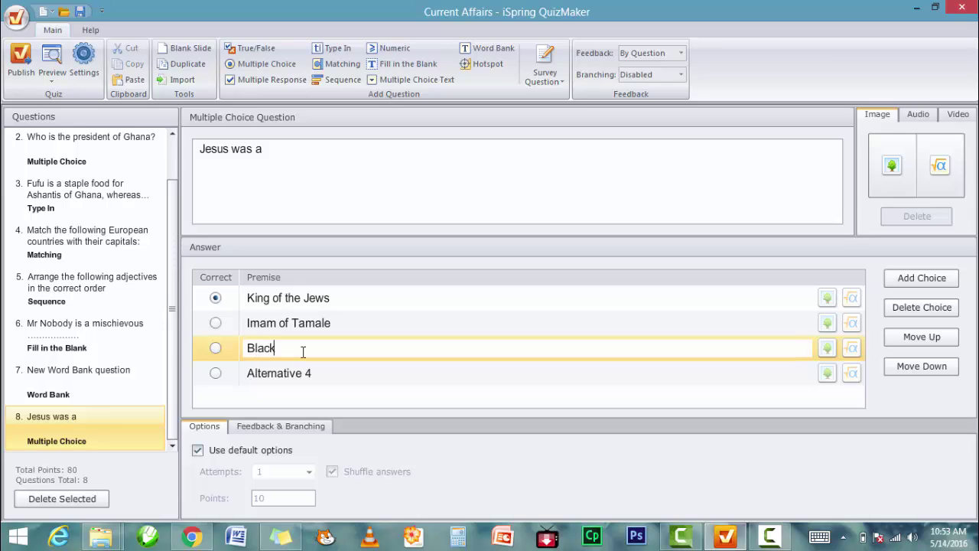
pyautogui.write('man')
pyautogui.click(308, 371)
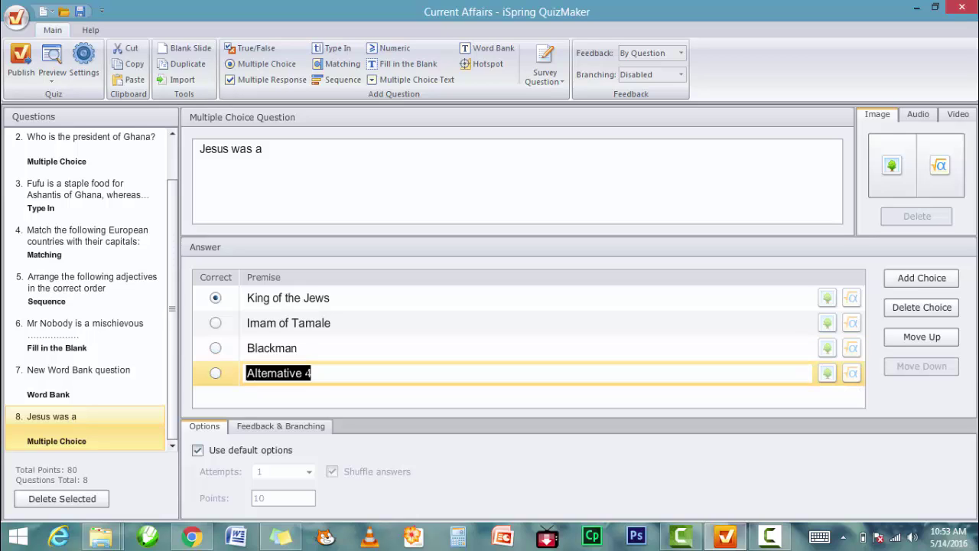
pyautogui.write('Saultan')
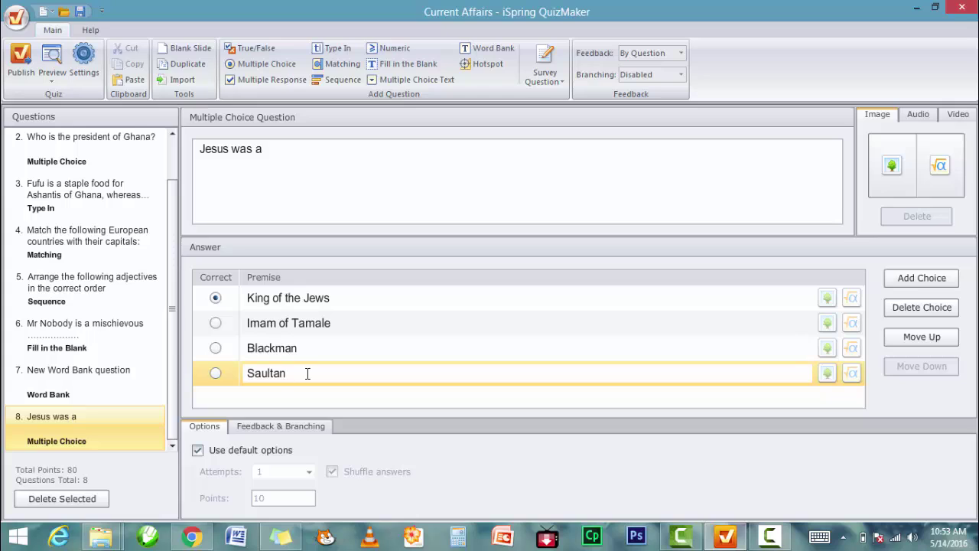
pyautogui.write(' of Brunei')
pyautogui.click(261, 373)
pyautogui.press('BackSpace')
# - Add a Type In question reading "The capital of Argentina is"
pyautogui.click(334, 49)
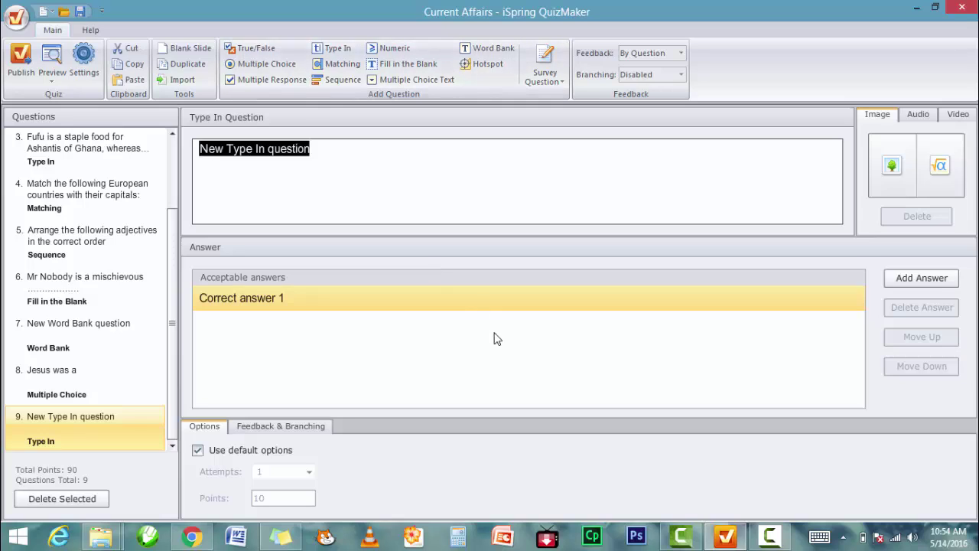
pyautogui.write('The capita')
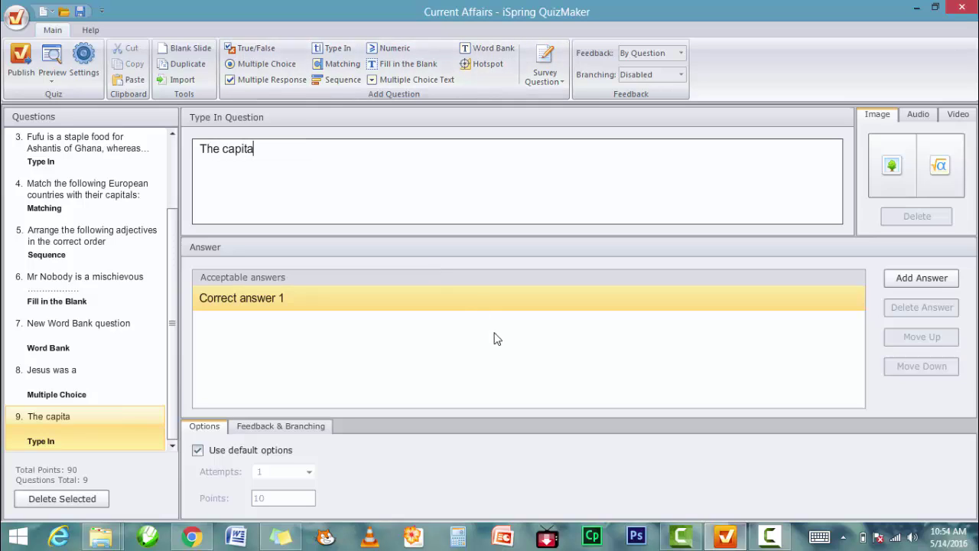
pyautogui.write('l of Fr')
pyautogui.write('a')
pyautogui.press('BackSpace')
pyautogui.press('BackSpace')
pyautogui.press('BackSpace')
pyautogui.write('Argentina')
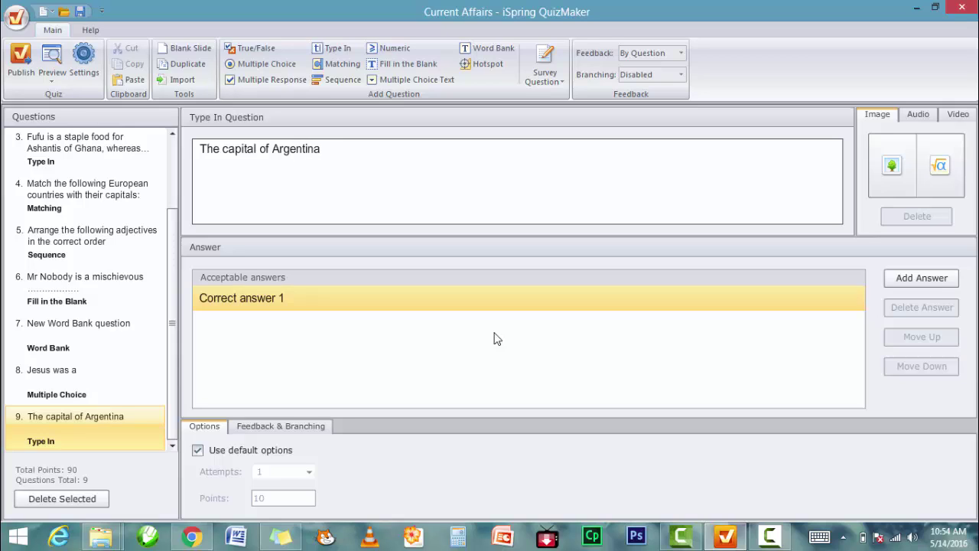
pyautogui.write(' is')
# - Set the acceptable answer of the Argentina question to "Buenos Aires"
pyautogui.click(303, 300)
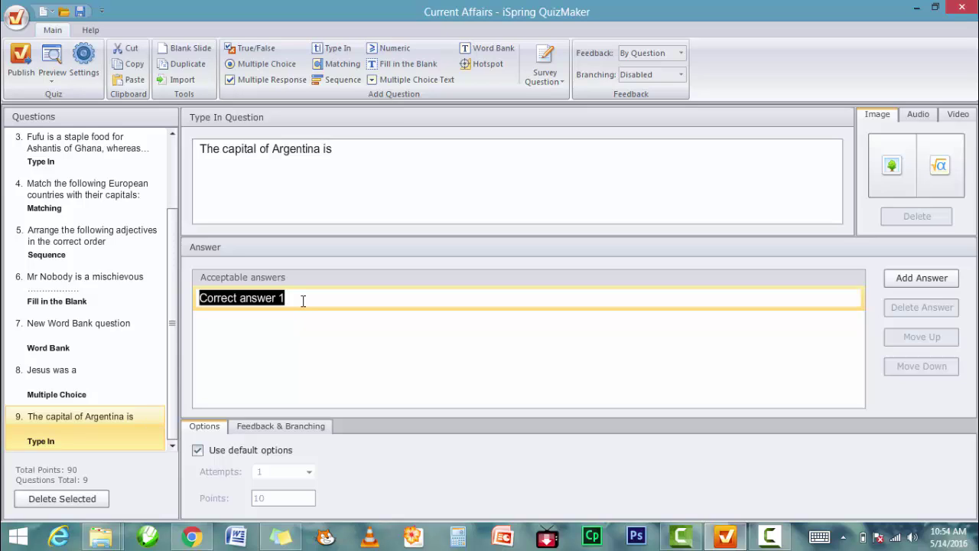
pyautogui.write('Buen')
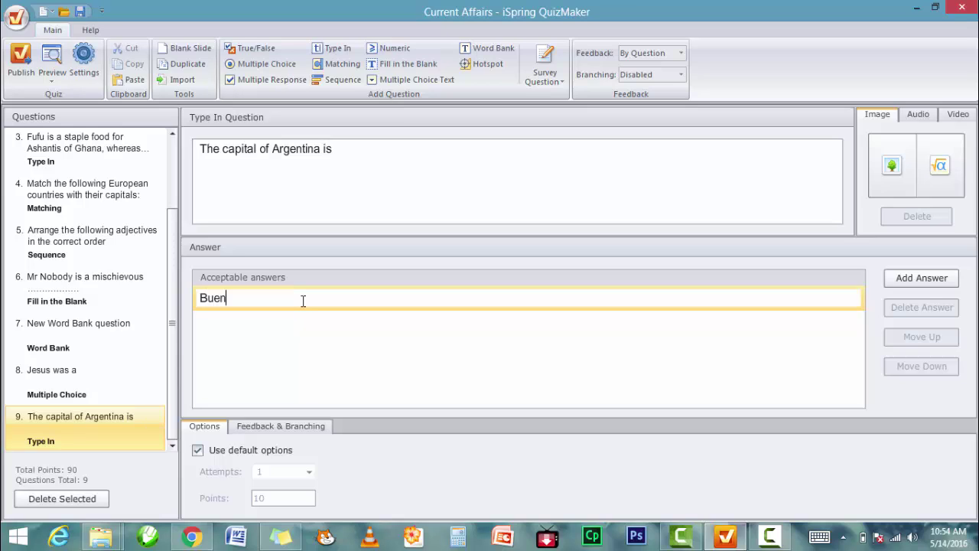
pyautogui.write('os Aires')
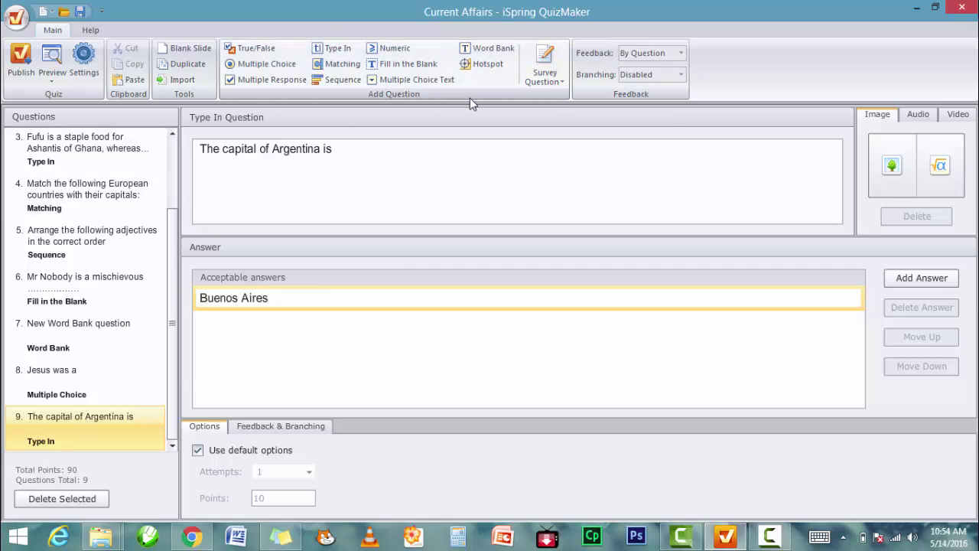
# - Add a Sequence question reading "Arrange these presidents of Ghana in the right sequence"
pyautogui.click(341, 81)
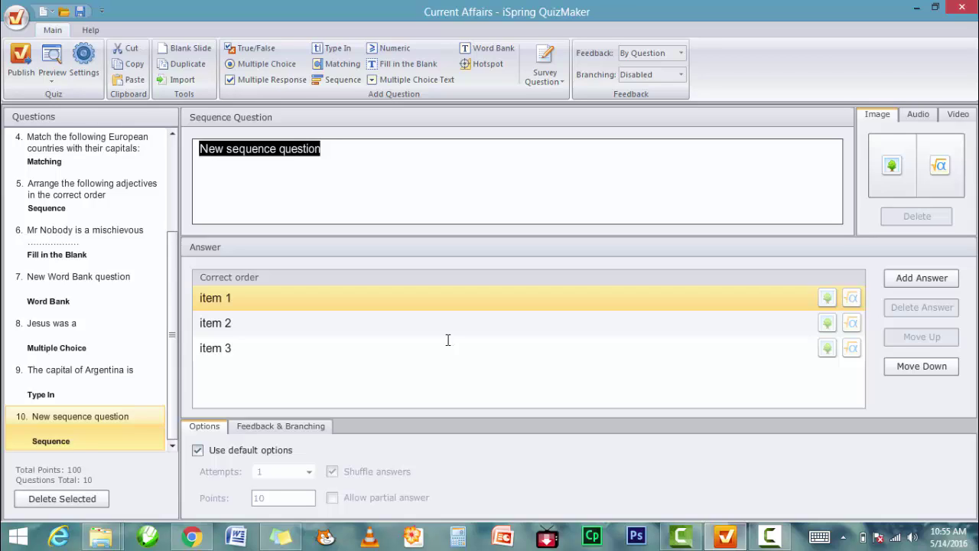
pyautogui.write('A')
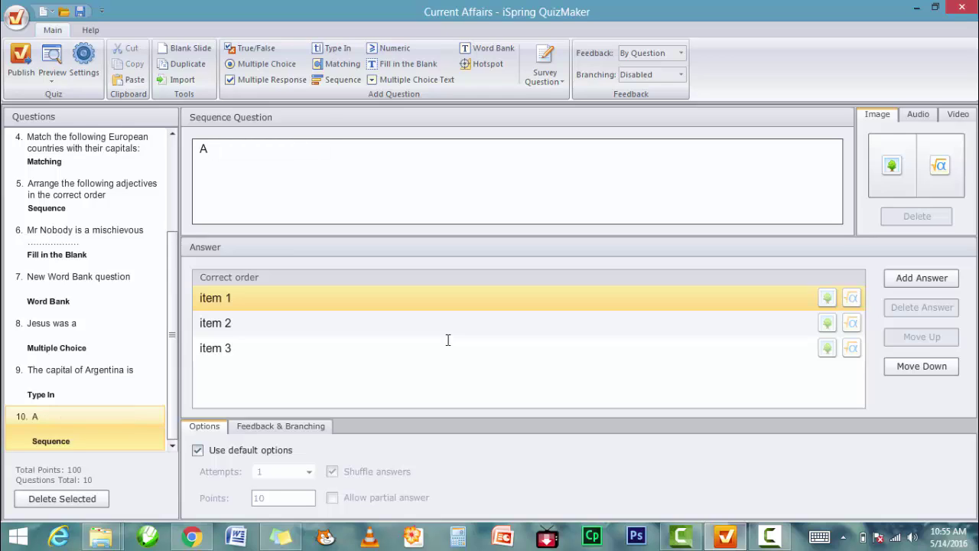
pyautogui.write('rrange these')
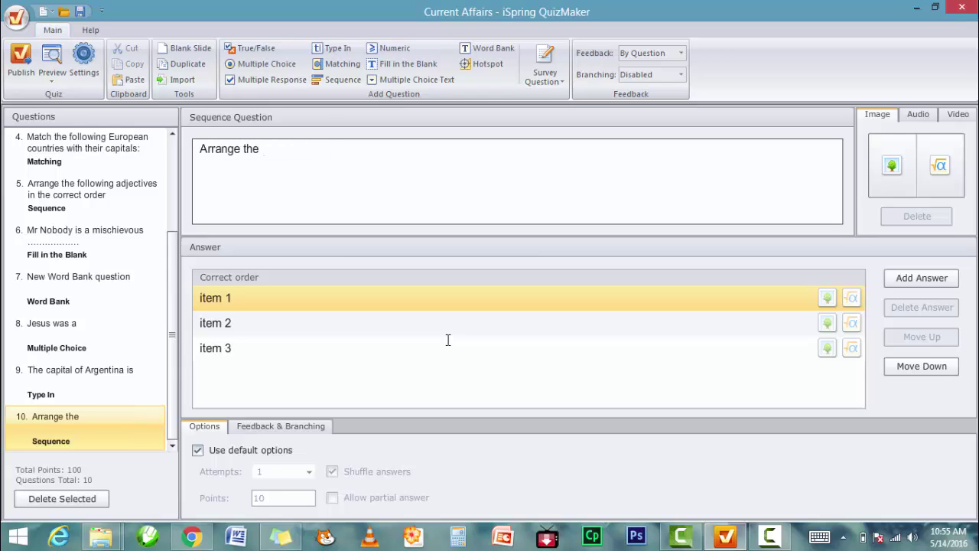
pyautogui.write('president')
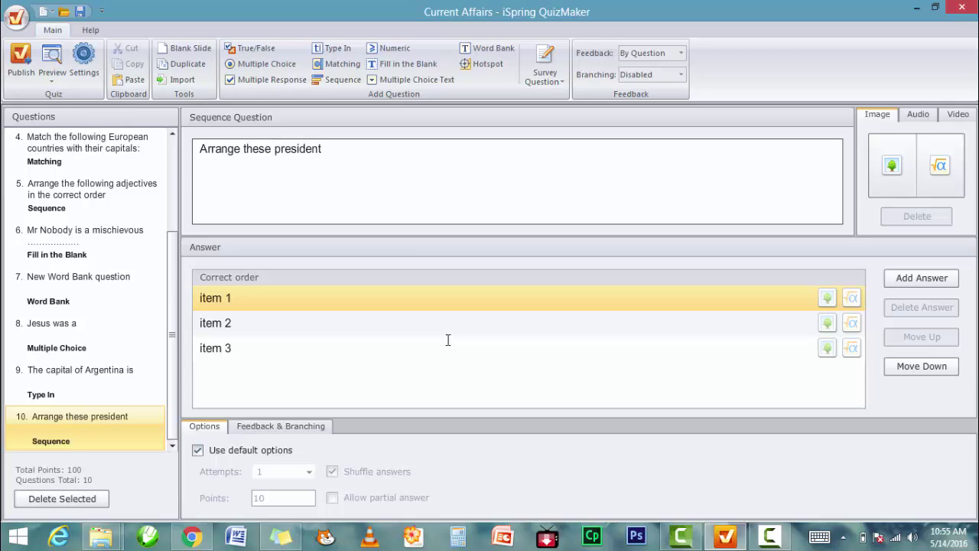
pyautogui.write('s of Ghana in the')
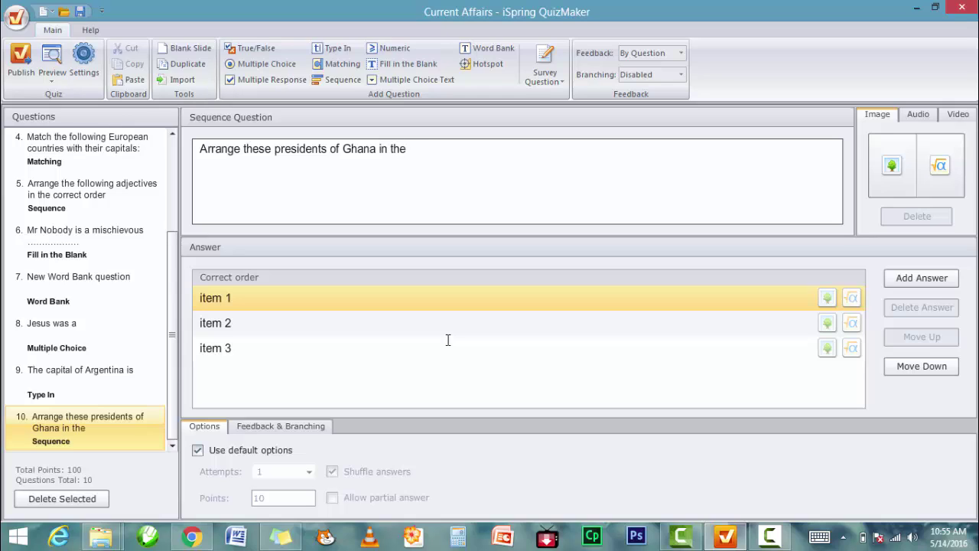
pyautogui.write(' right sequence')
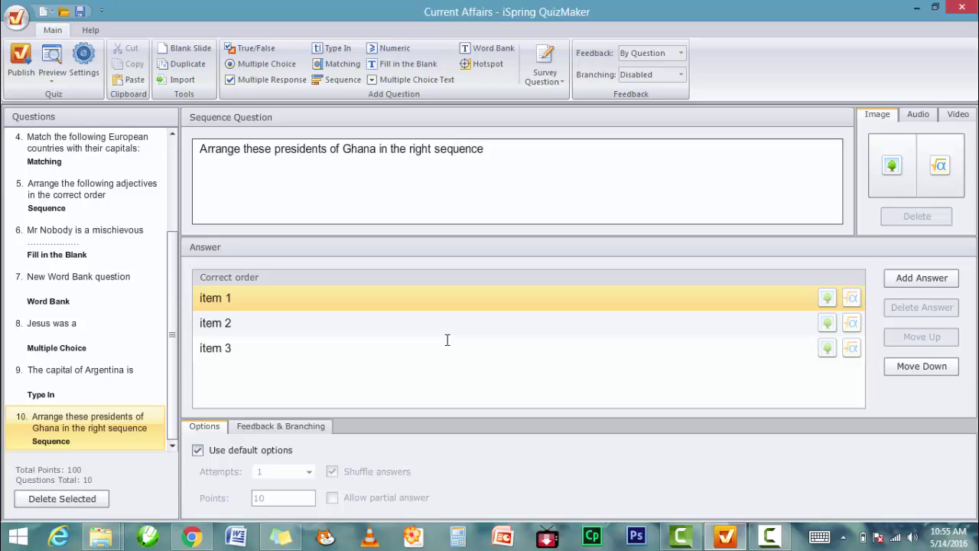
# - Set the three sequence items to "Kwame Nkrumah", "Dr. Hilla Liman" and "Lt Jerry John Rawlings", in that order
pyautogui.click(300, 302)
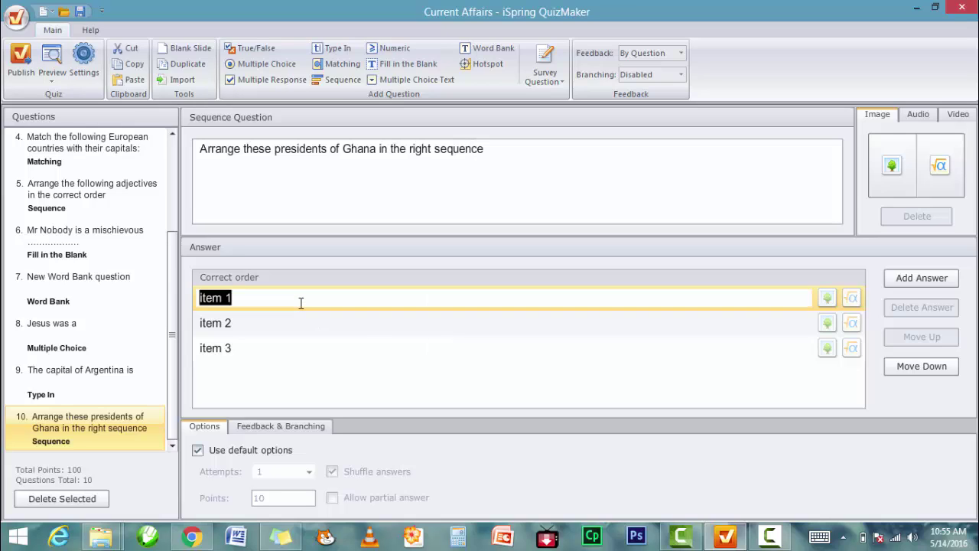
pyautogui.write('Kwame Nk')
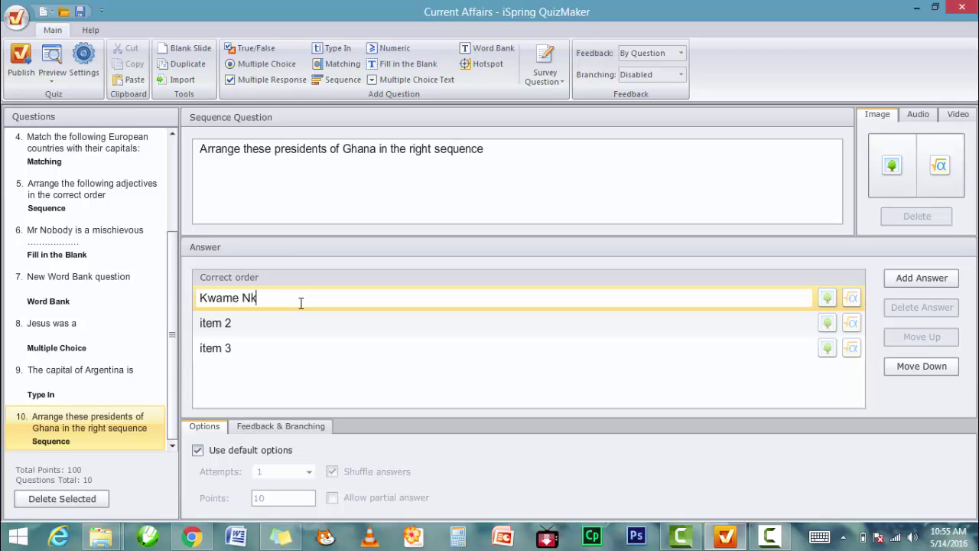
pyautogui.write('rumah')
pyautogui.click(294, 327)
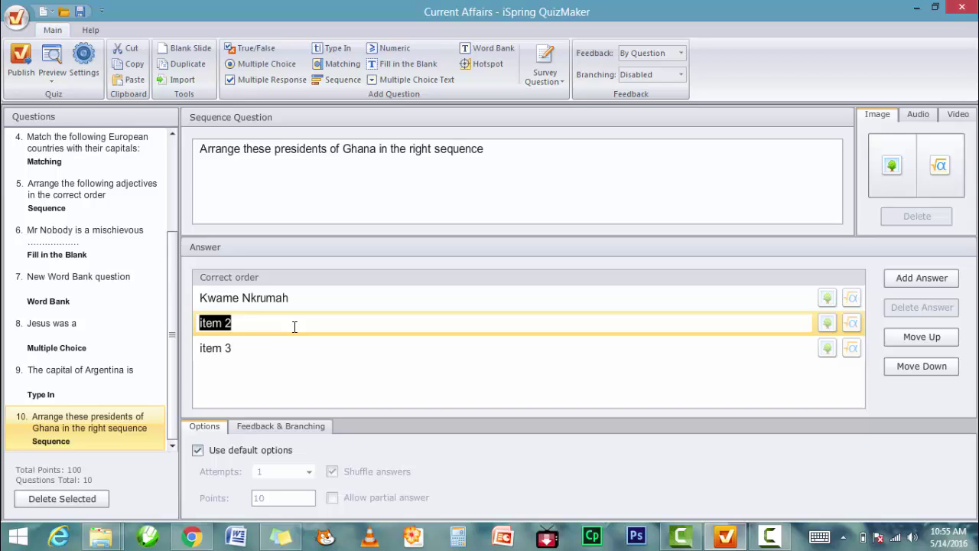
pyautogui.write('Dr. Hui')
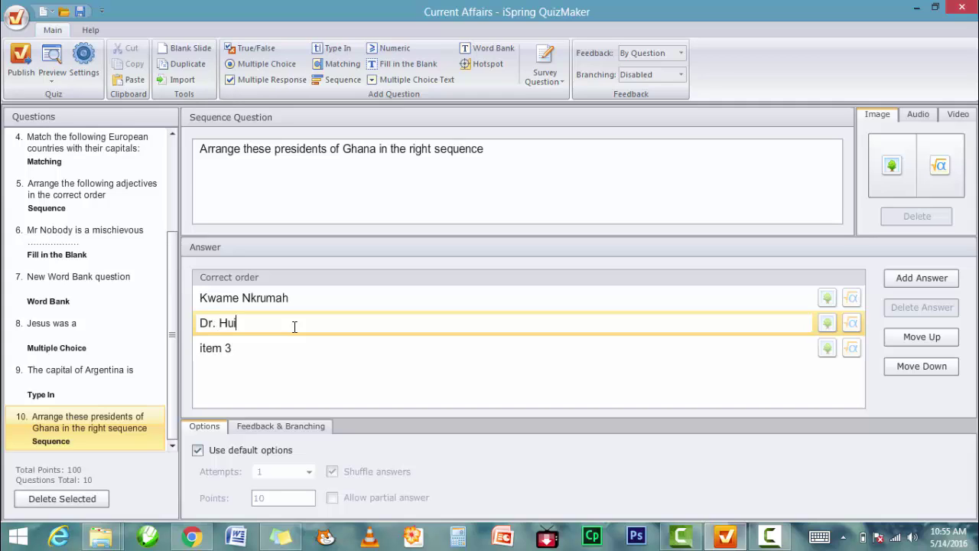
pyautogui.press('BackSpace')
pyautogui.press('BackSpace')
pyautogui.write('illa Liman')
pyautogui.click(288, 350)
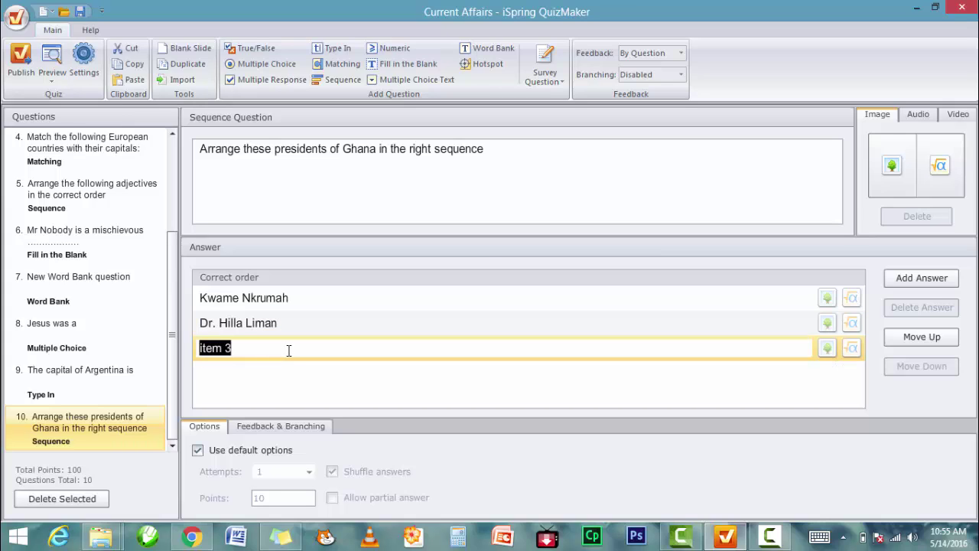
pyautogui.write('Lt')
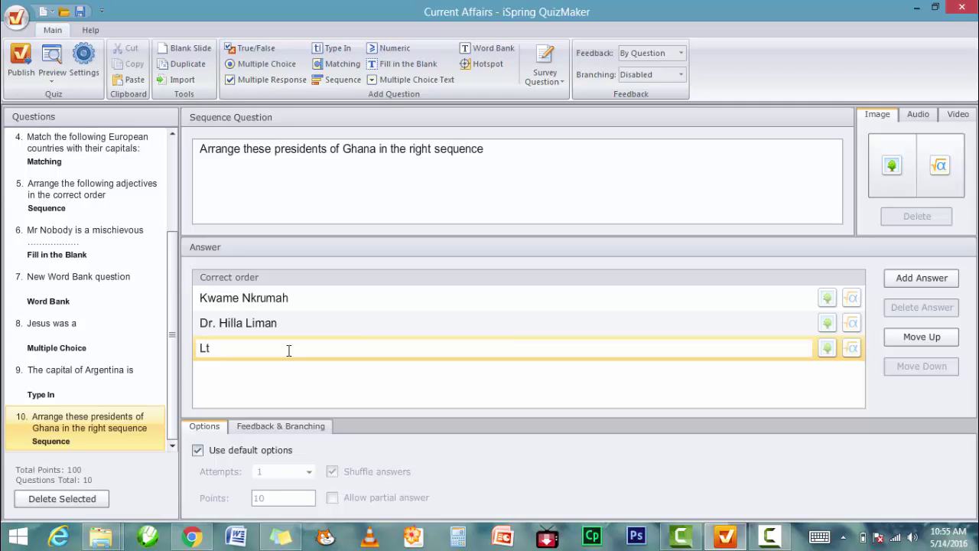
pyautogui.write(' Jerry John Rawlings')
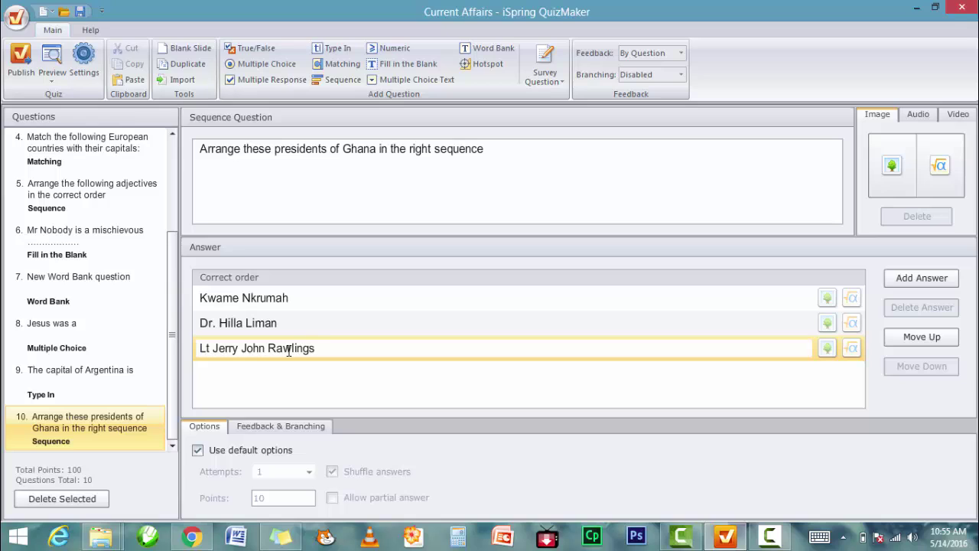
# - Add "John Kuffour" and "John Dramani Mahama" as the fourth and fifth items of the presidents sequence
pyautogui.click(905, 277)
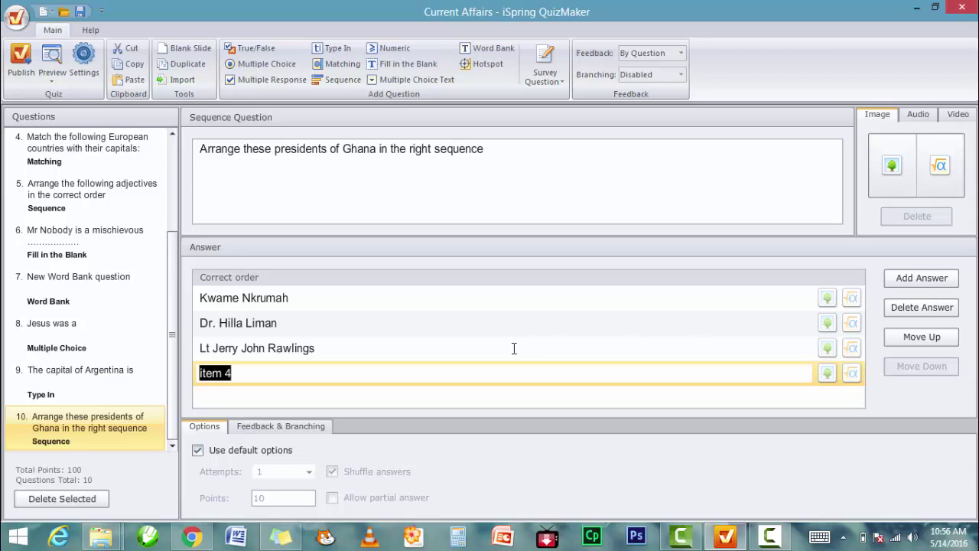
pyautogui.write('John')
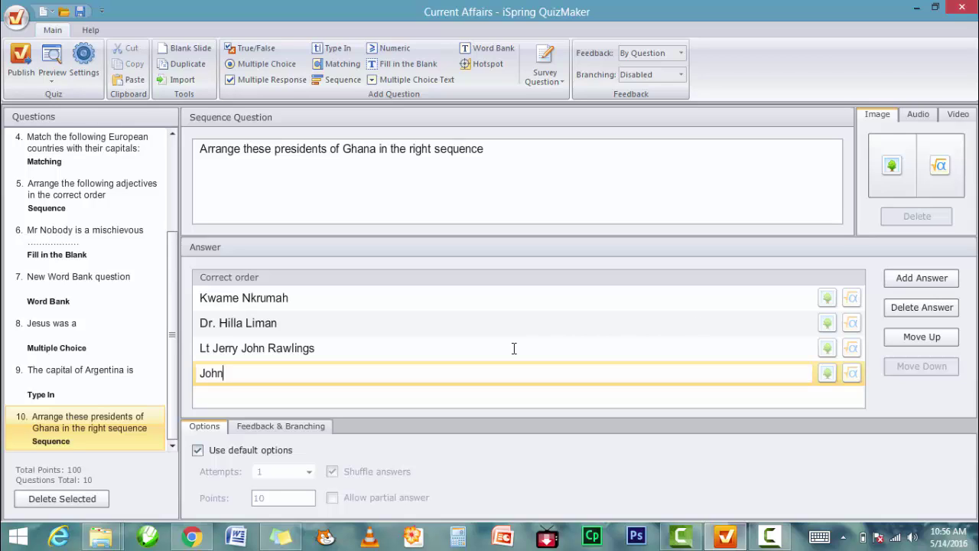
pyautogui.write(' Kuffour')
pyautogui.click(912, 277)
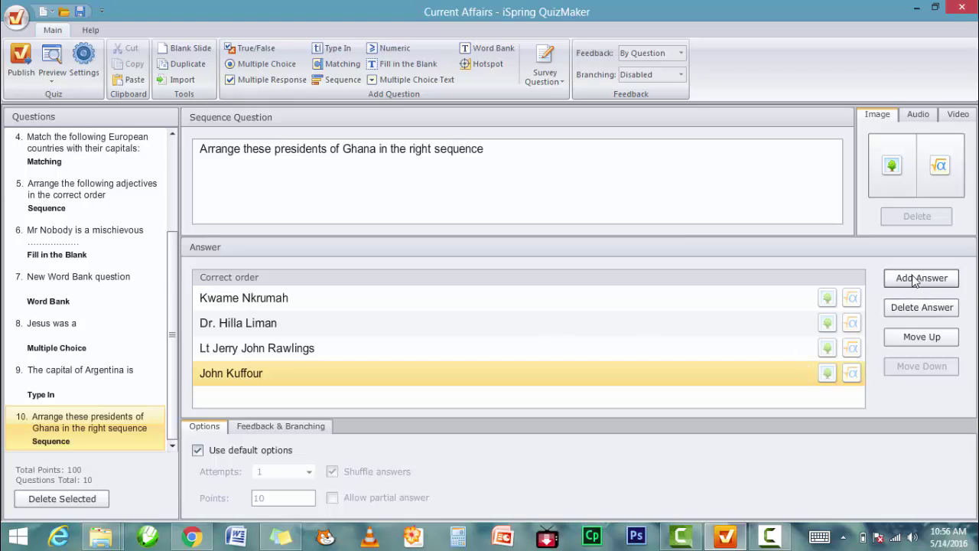
pyautogui.write('Jo')
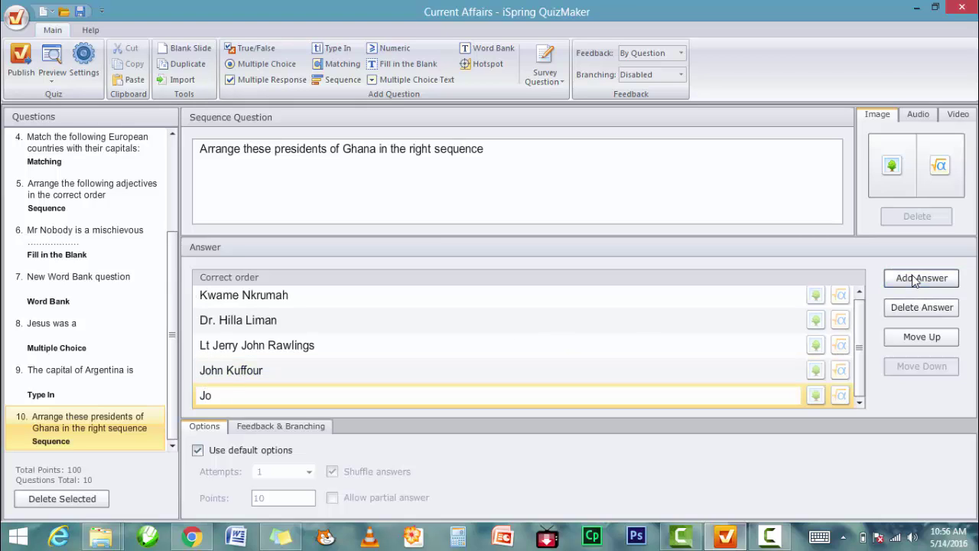
pyautogui.write('hn Dramani Mahama')
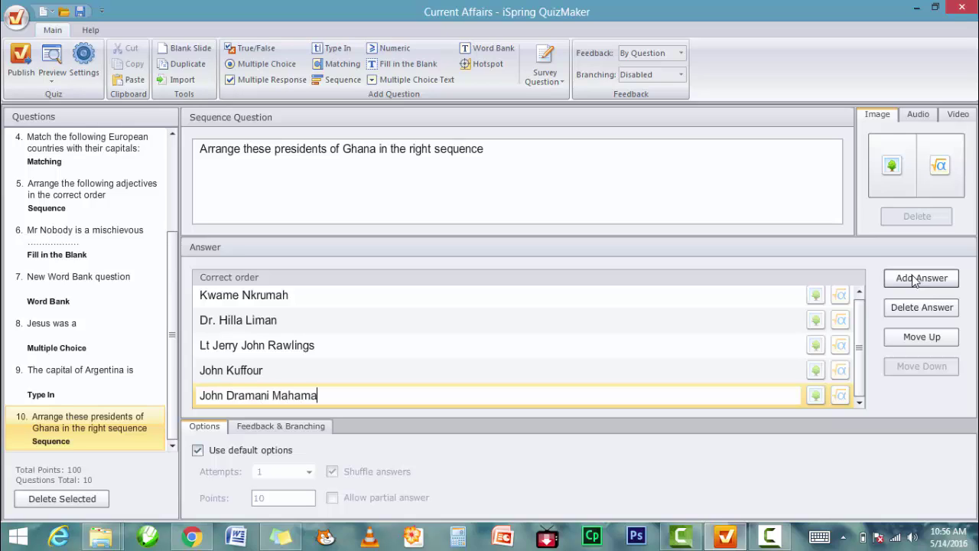
# - Turn off the default options for the presidents question and allow partial answers
pyautogui.click(861, 358)
pyautogui.moveTo(860, 366); pyautogui.dragTo(860, 325)
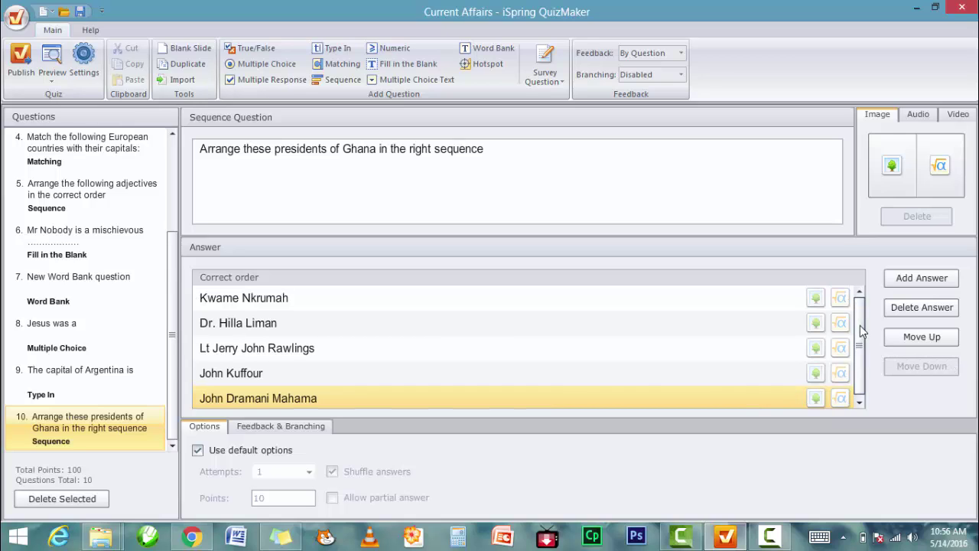
pyautogui.scroll(-1, 860, 326)
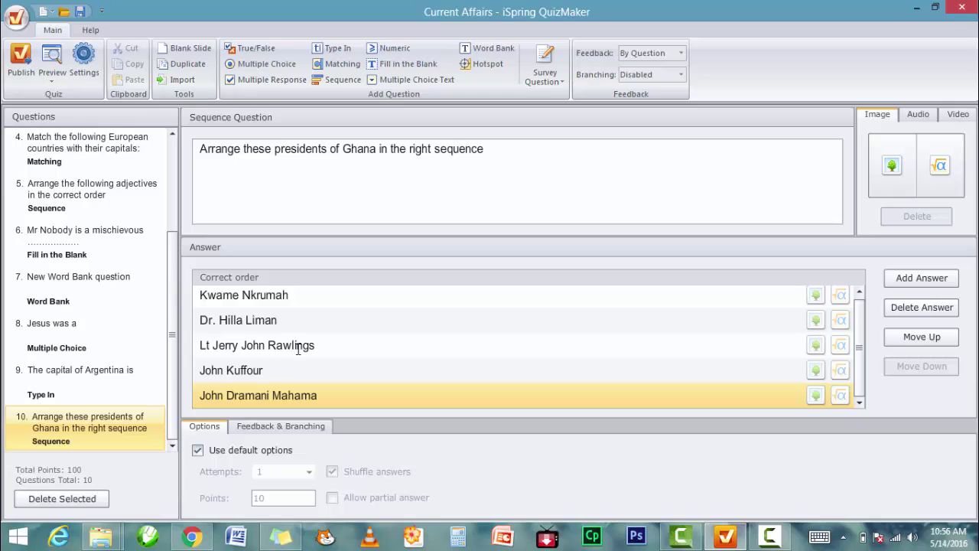
pyautogui.click(198, 450)
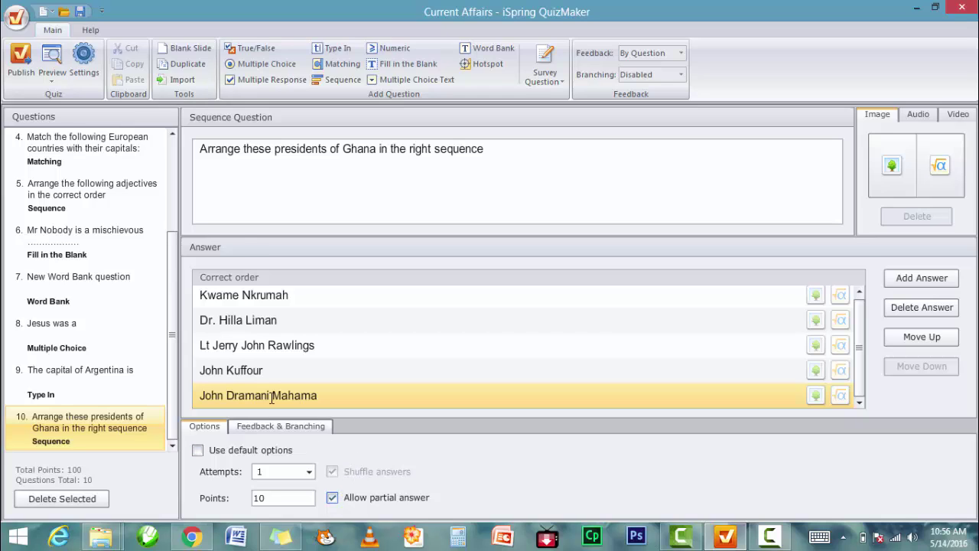
# - Save the quiz as "Current Affairs.quiz" in the Downloads folder
pyautogui.scroll(3, 174, 268)
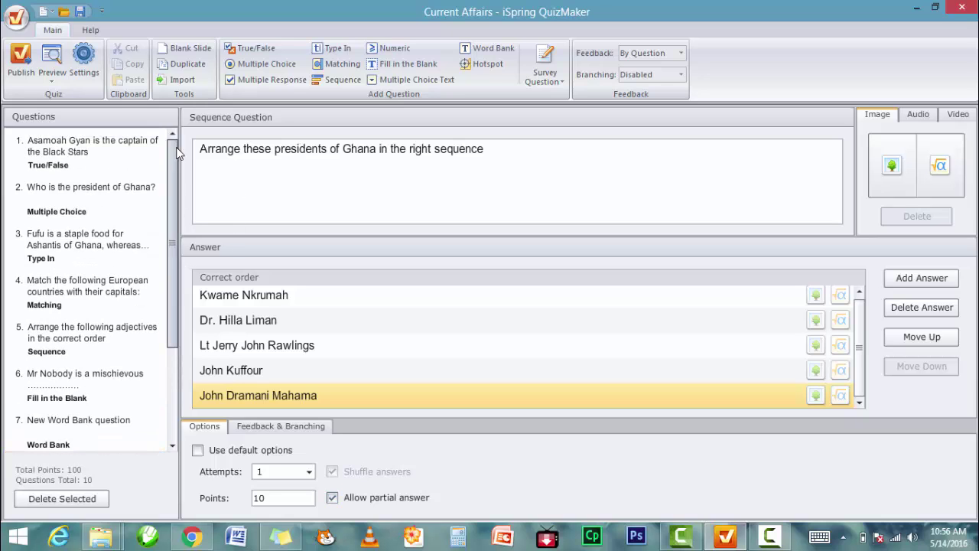
pyautogui.click(80, 10)
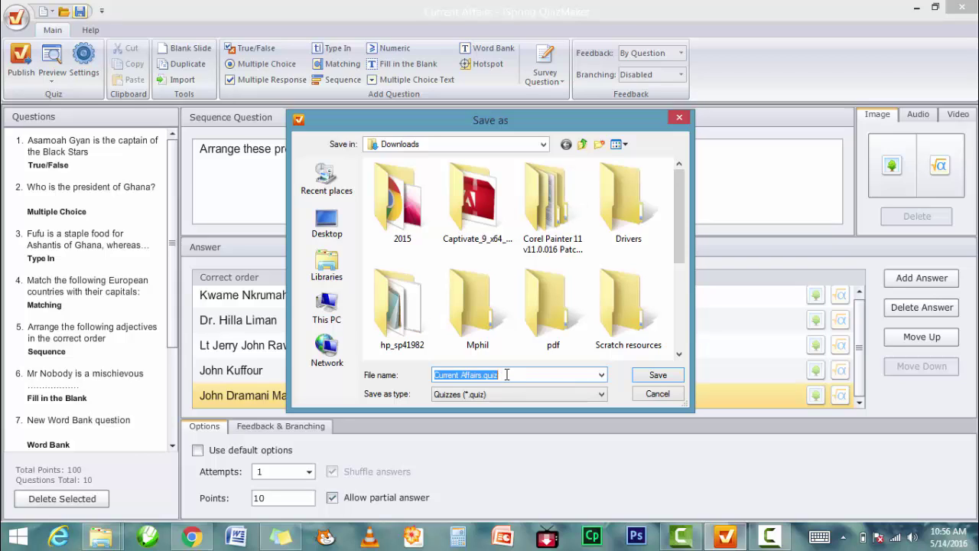
pyautogui.click(658, 376)
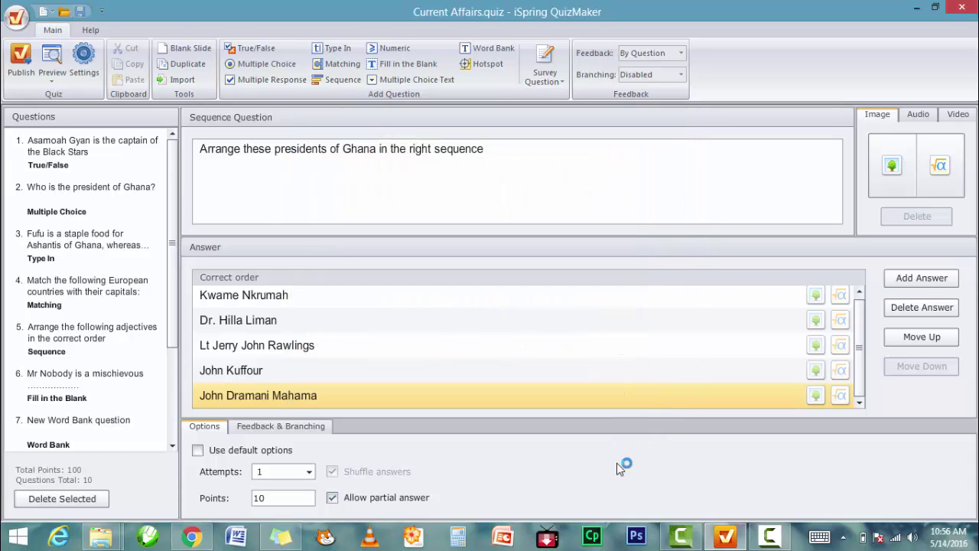
pyautogui.scroll(1, 500, 333)
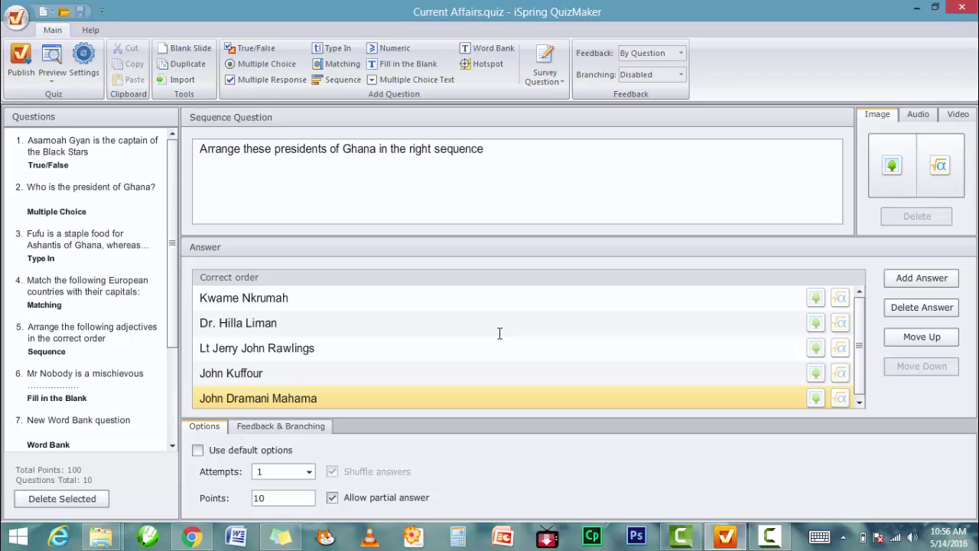
pyautogui.scroll(-1, 528, 356)
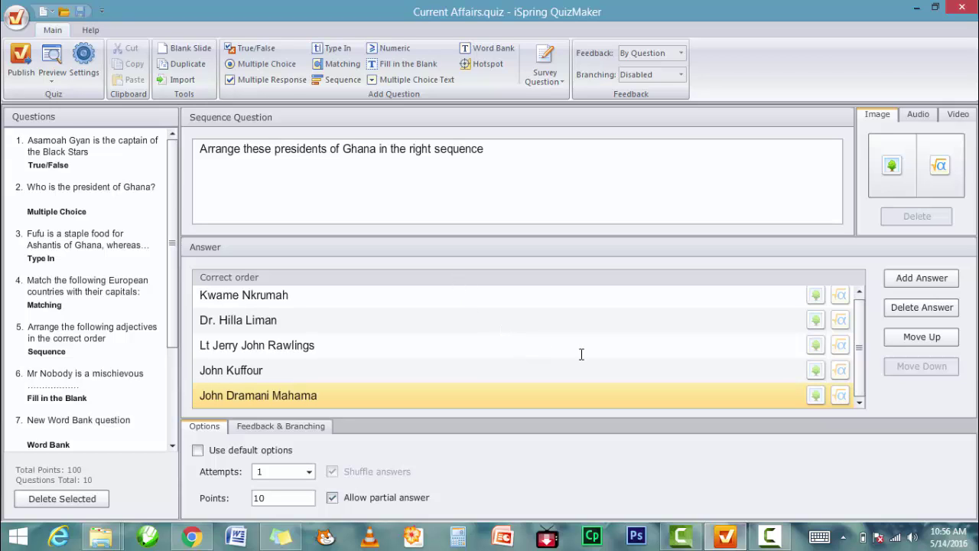
pyautogui.scroll(1, 860, 323)
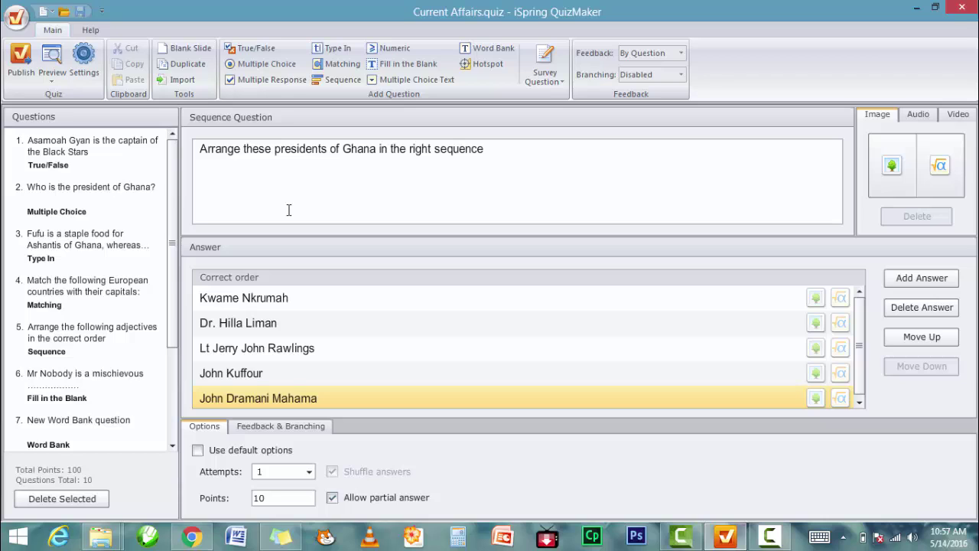
# - Preview the whole quiz in a maximized window, examining each of the ten questions in turn, and close the preview
pyautogui.click(50, 64)
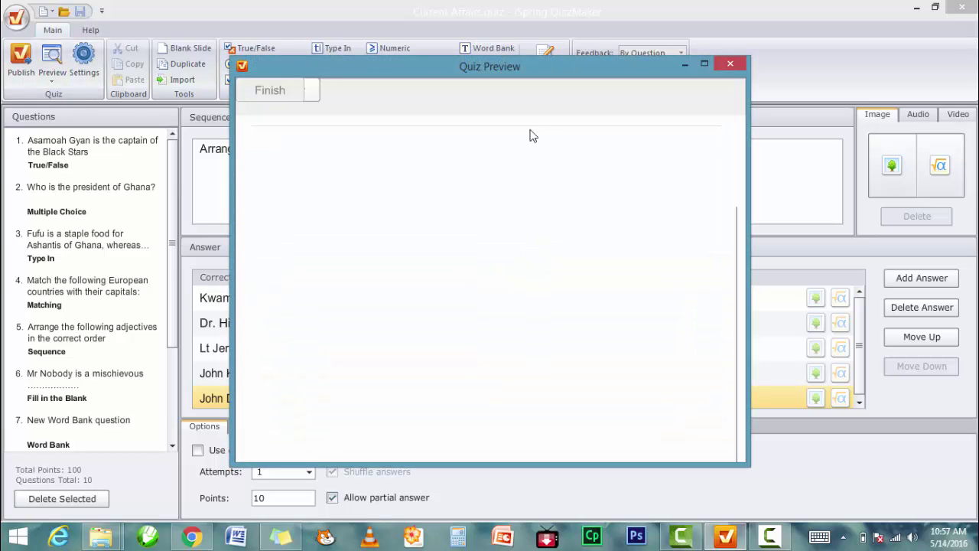
pyautogui.click(704, 64)
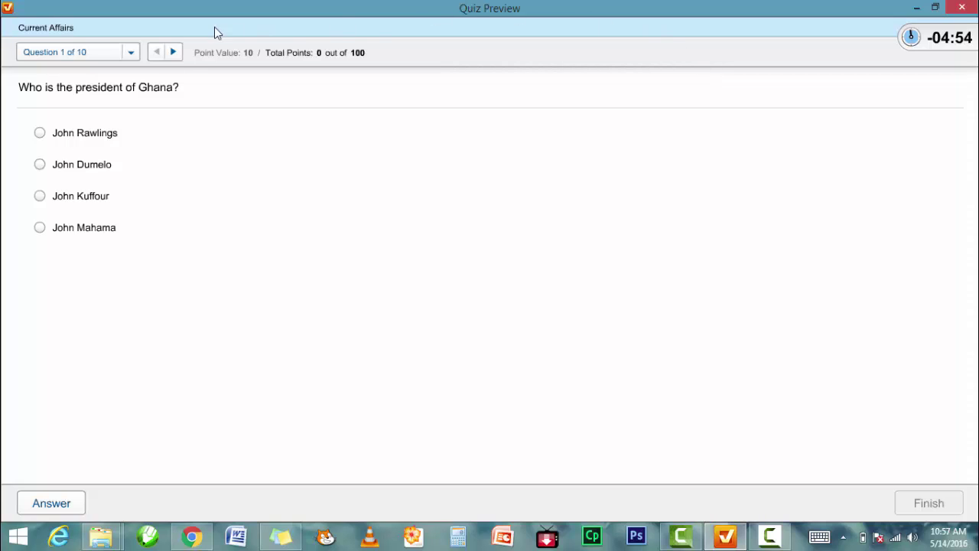
pyautogui.click(174, 54)
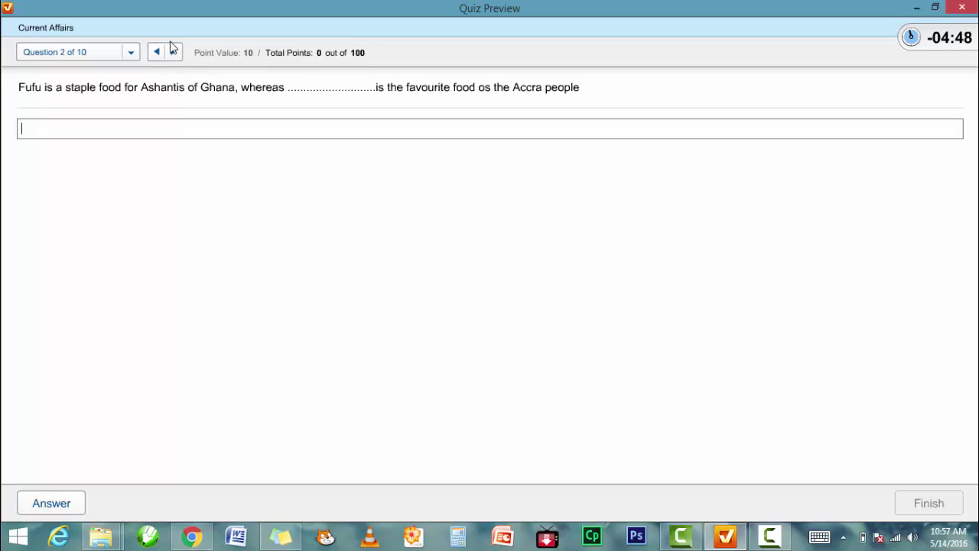
pyautogui.click(174, 54)
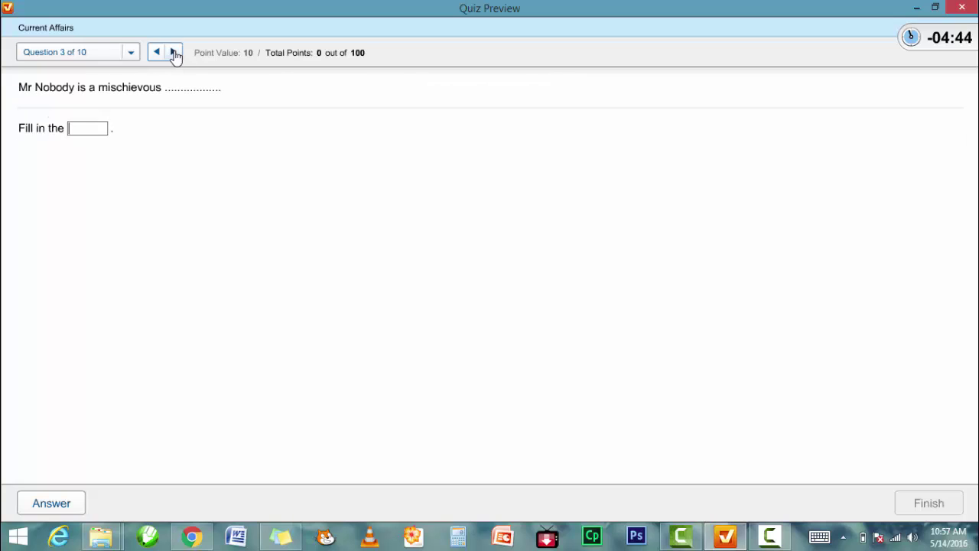
pyautogui.click(174, 53)
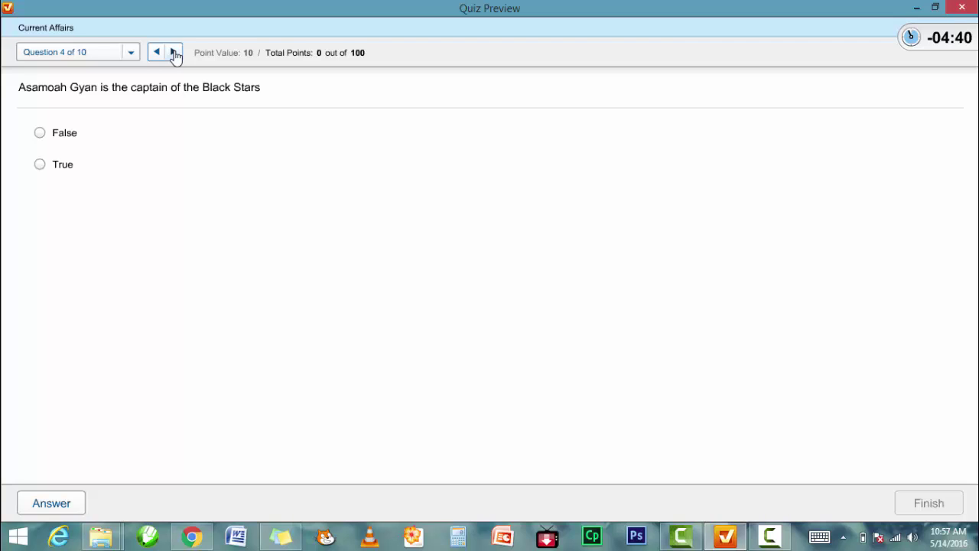
pyautogui.click(175, 53)
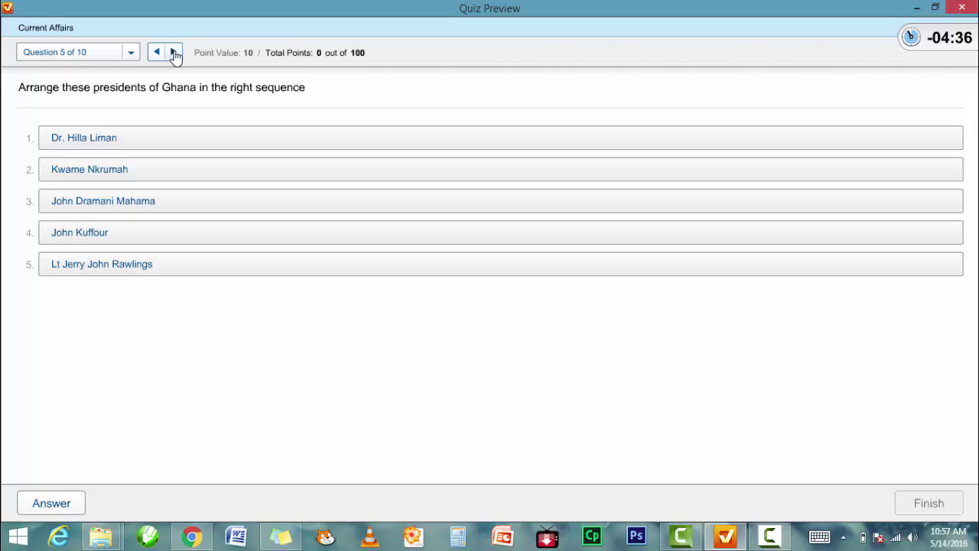
pyautogui.click(174, 53)
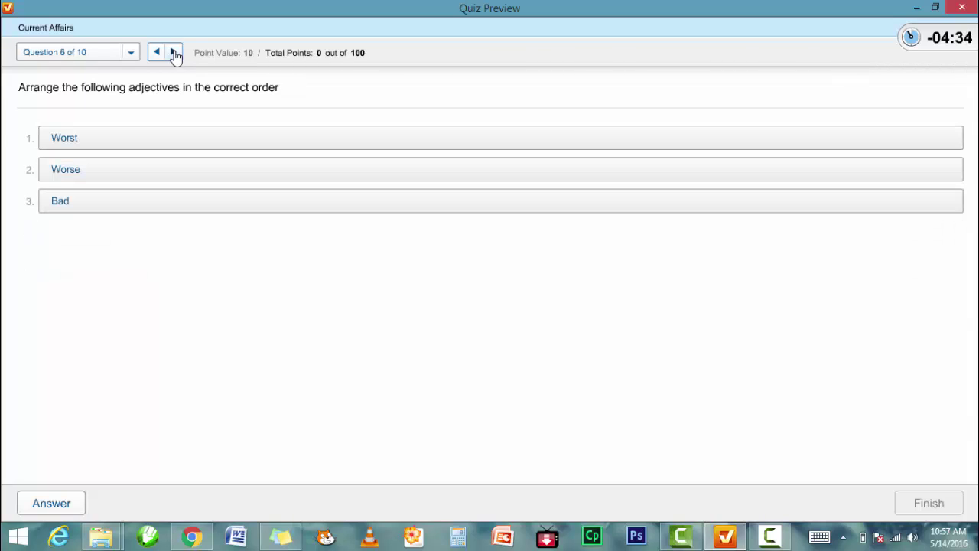
pyautogui.click(174, 53)
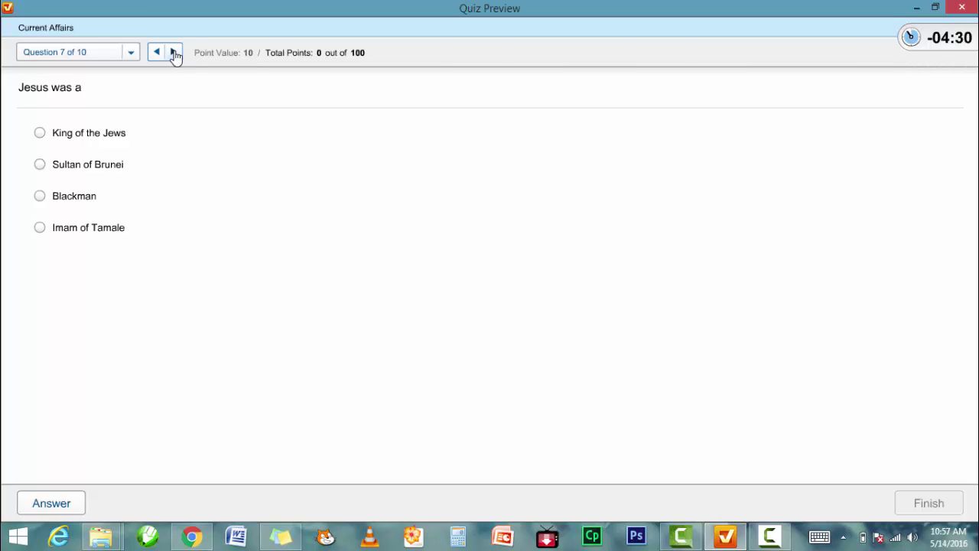
pyautogui.click(174, 52)
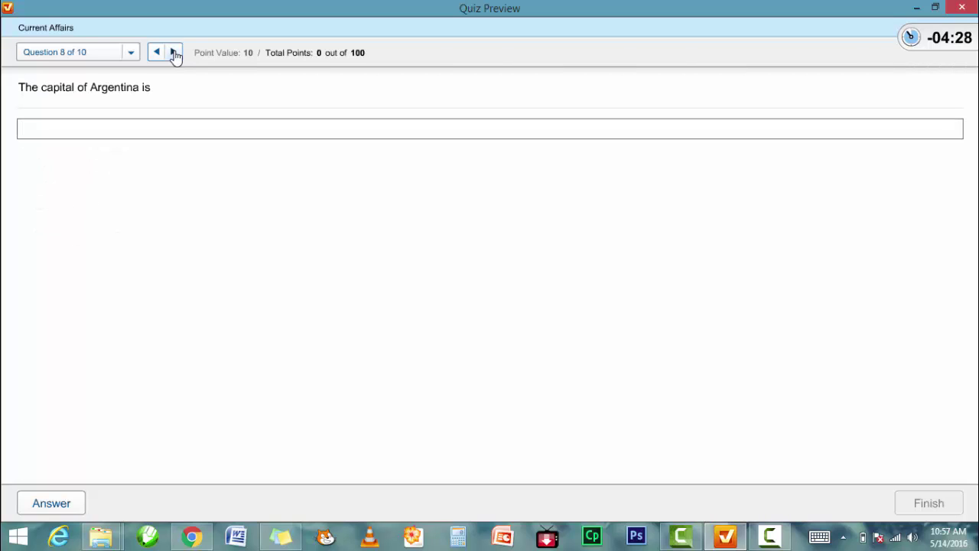
pyautogui.click(174, 52)
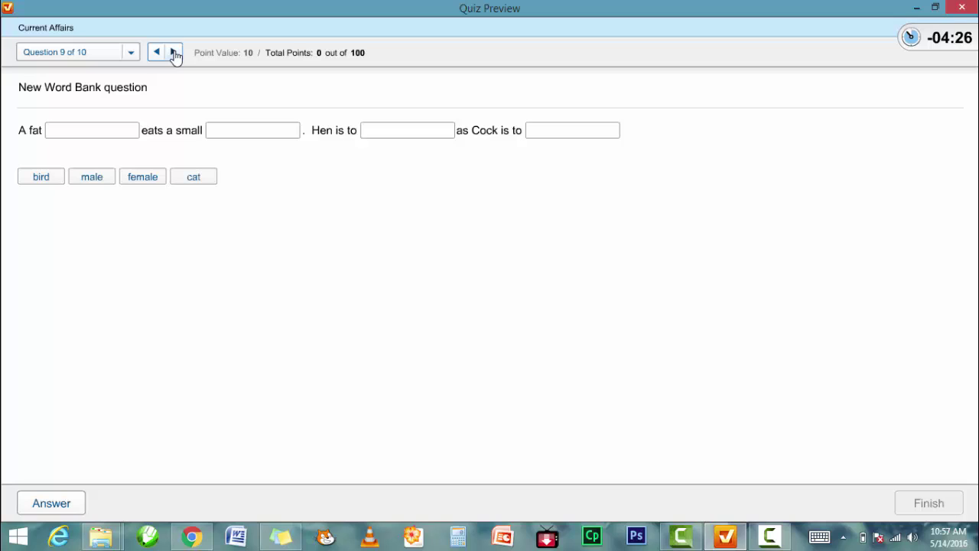
pyautogui.click(174, 52)
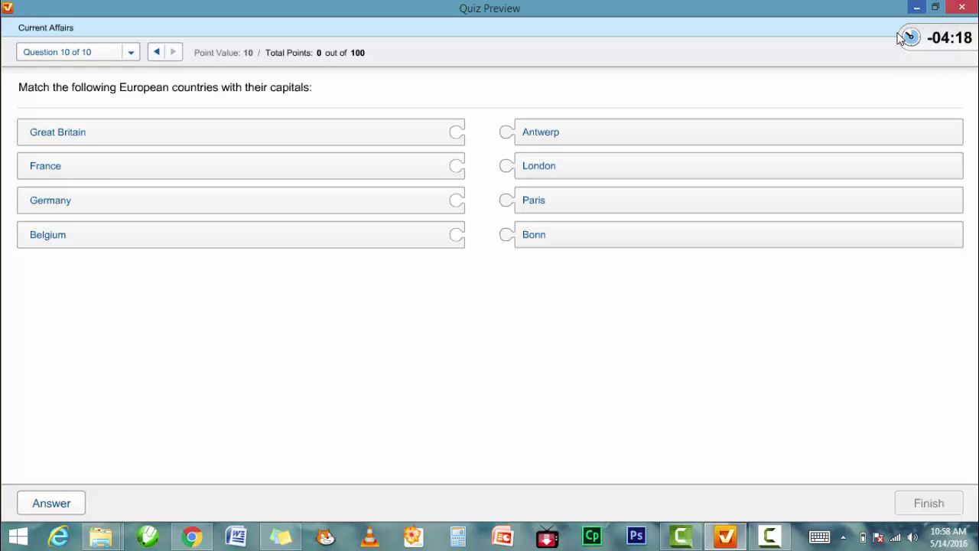
pyautogui.click(962, 9)
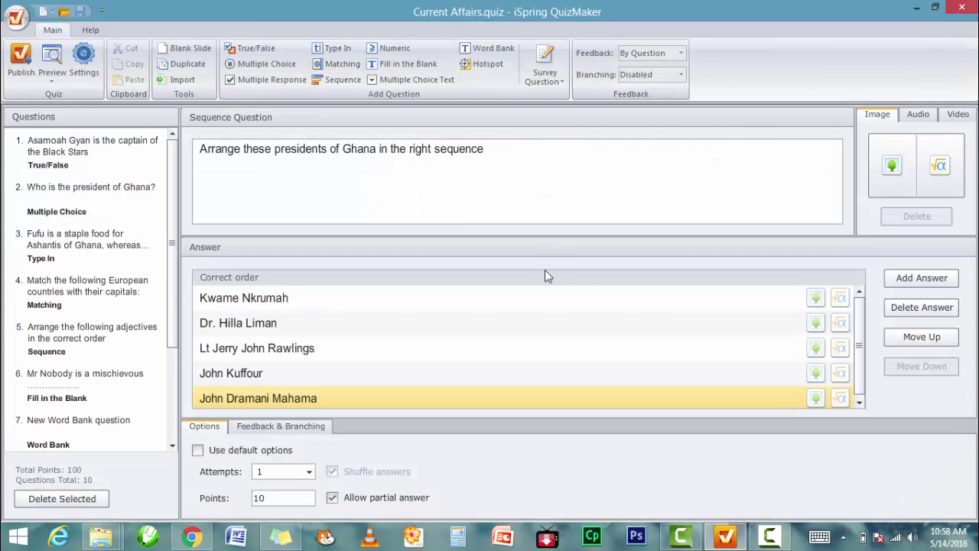
pyautogui.scroll(-1, 608, 301)
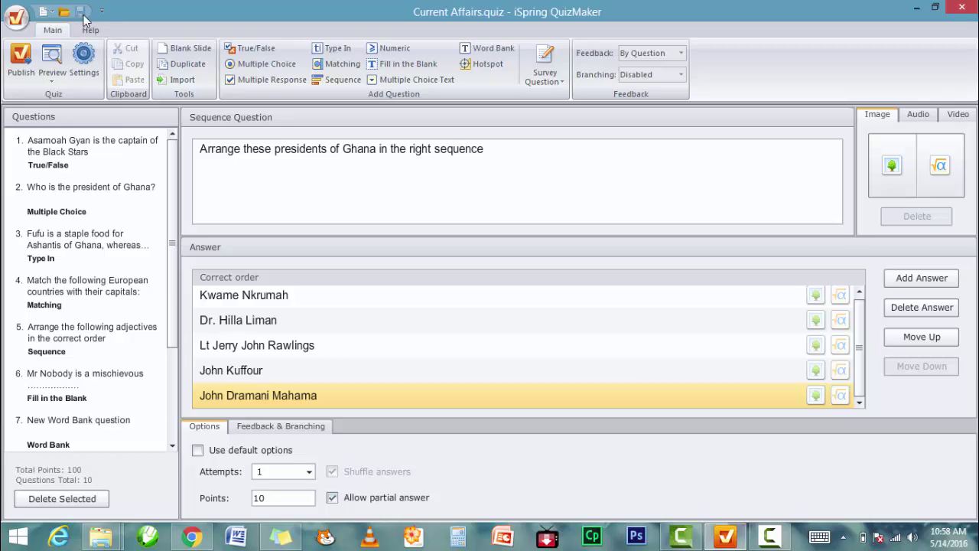
pyautogui.click(640, 161)
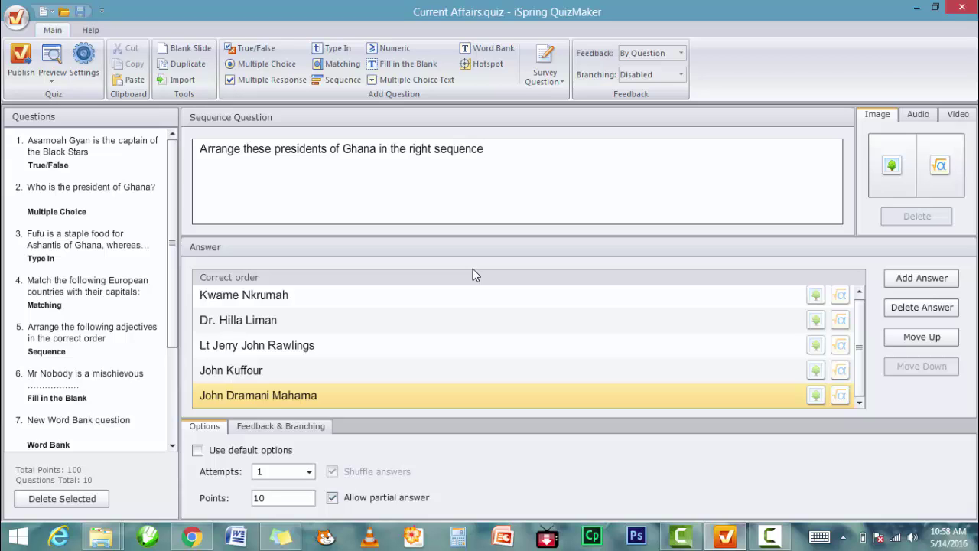
# - Preview the whole quiz maximized and fill the Word Bank blanks in order with "cat", "bird", "female" and "male"
pyautogui.click(52, 63)
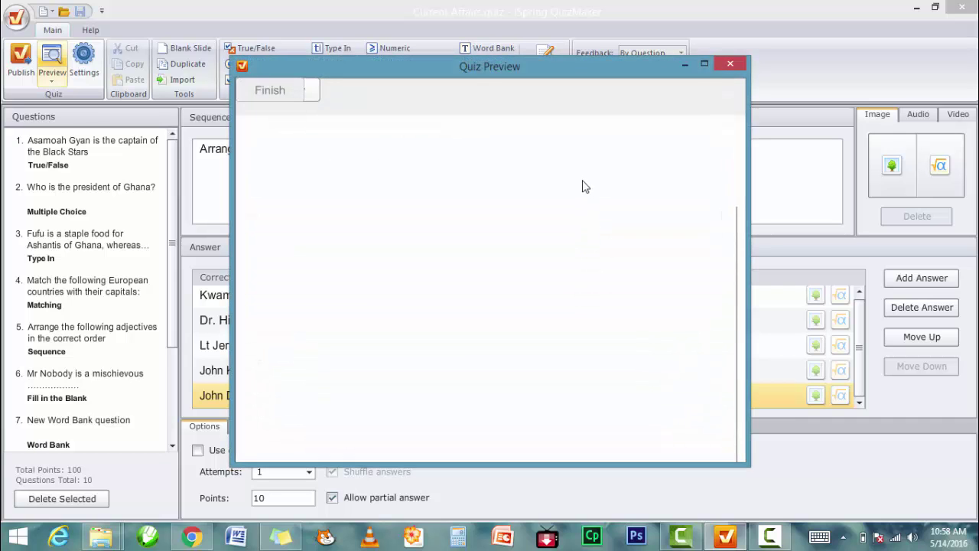
pyautogui.click(704, 63)
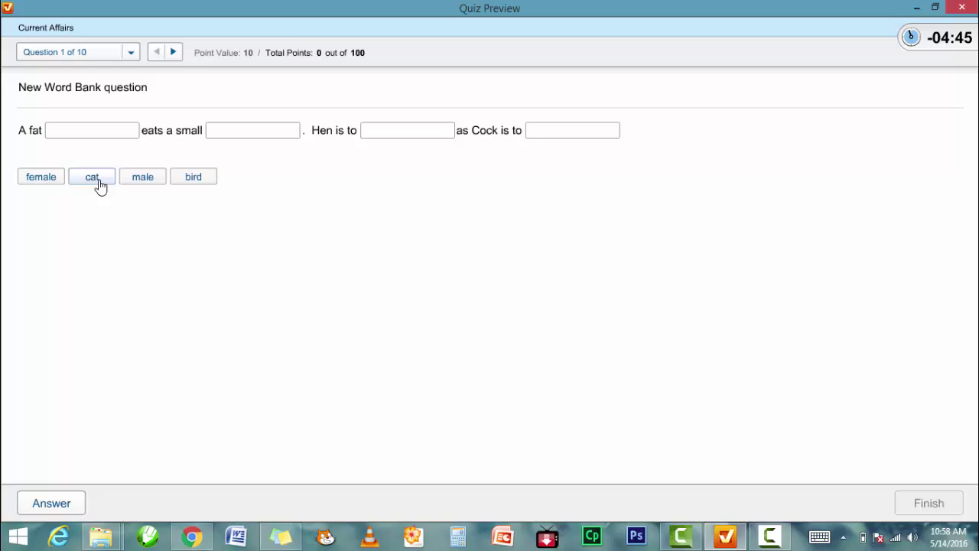
pyautogui.moveTo(99, 185); pyautogui.dragTo(111, 138)
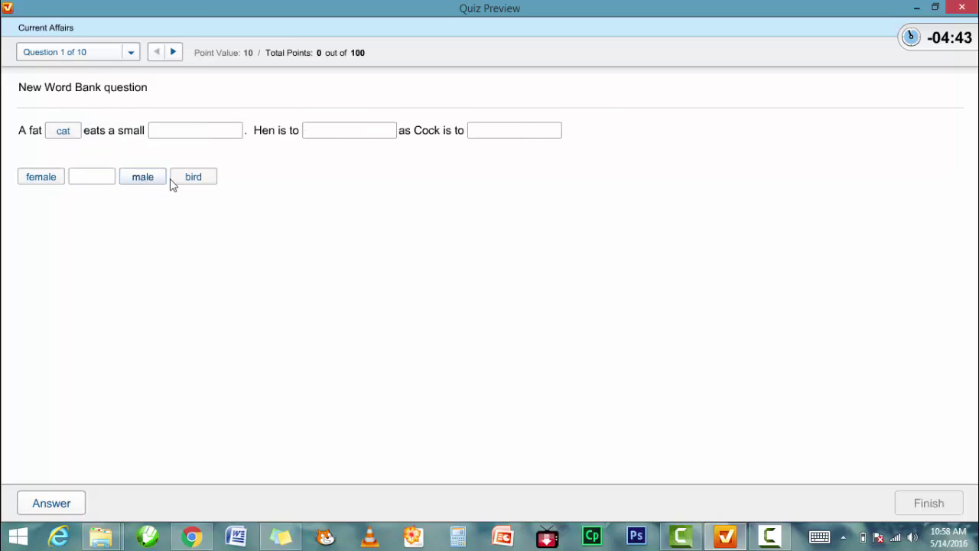
pyautogui.moveTo(173, 185); pyautogui.dragTo(192, 140)
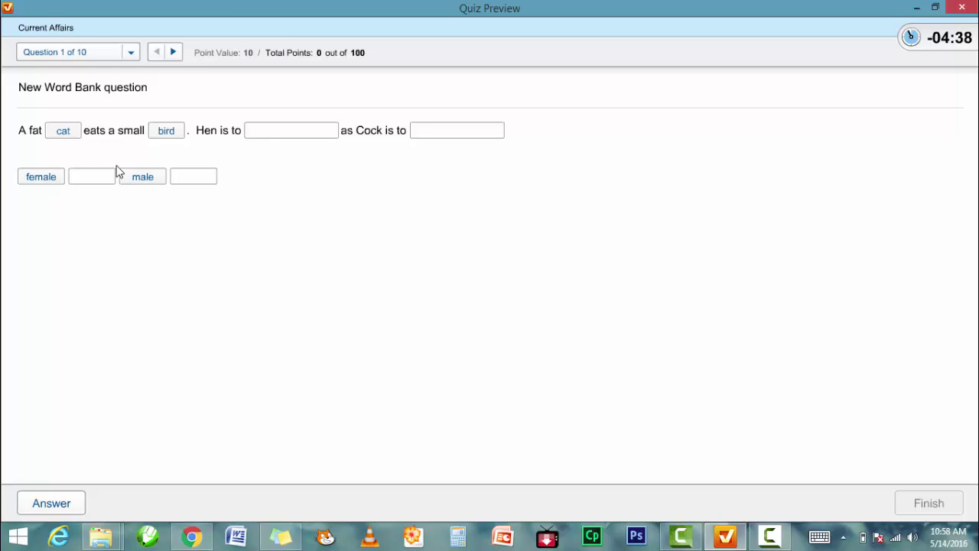
pyautogui.moveTo(142, 177); pyautogui.dragTo(405, 134)
pyautogui.moveTo(59, 182); pyautogui.dragTo(299, 140)
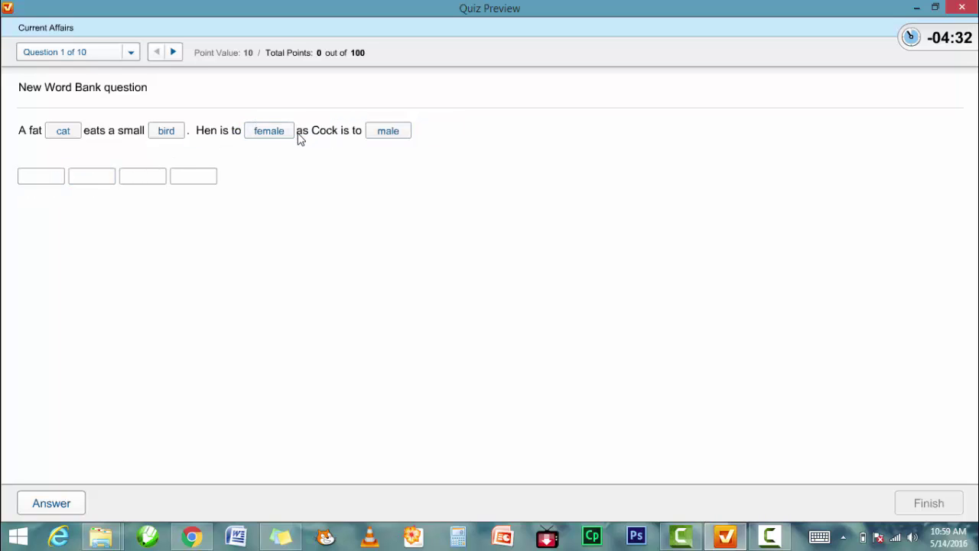
# - On question 2, arrange the adjectives as Bad, Worse, Worst and submit the answer
pyautogui.click(174, 52)
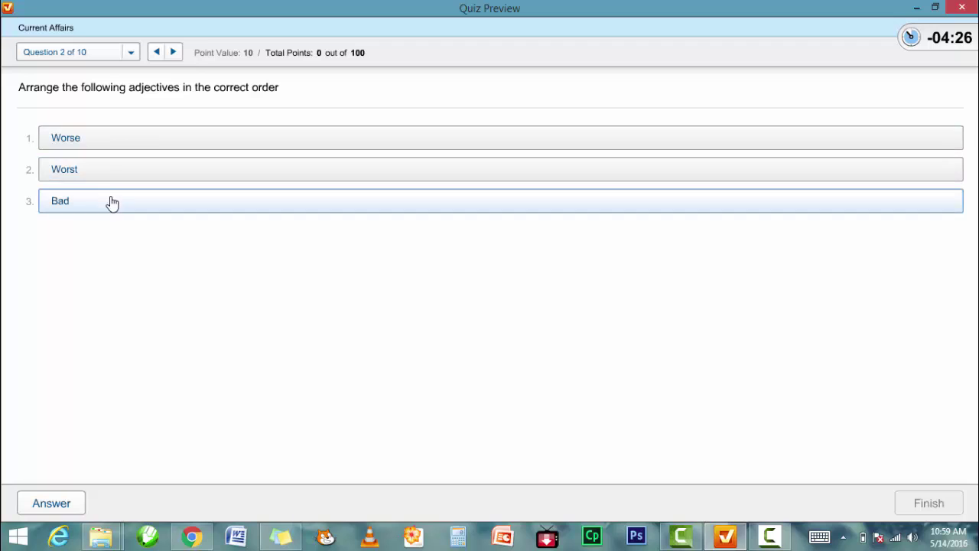
pyautogui.moveTo(110, 204); pyautogui.dragTo(121, 139)
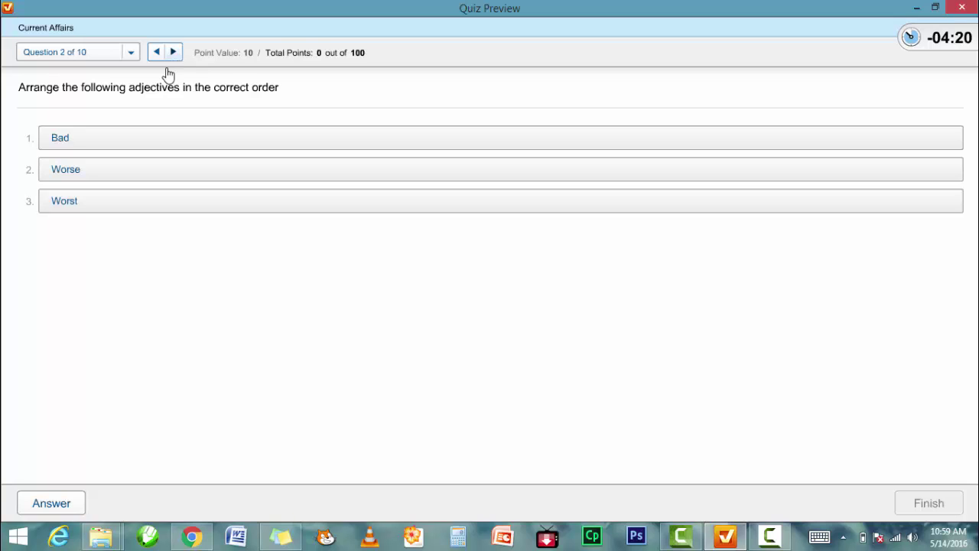
pyautogui.click(38, 505)
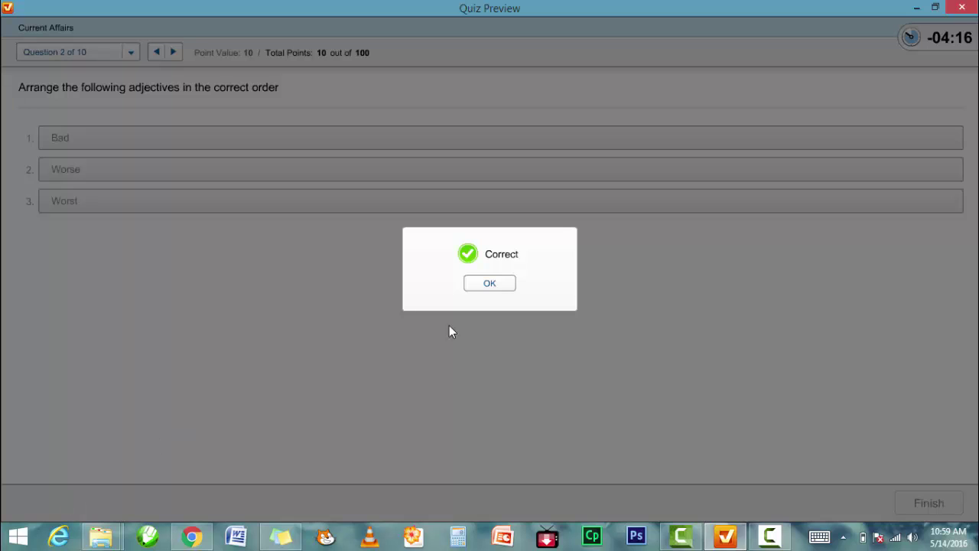
pyautogui.click(491, 284)
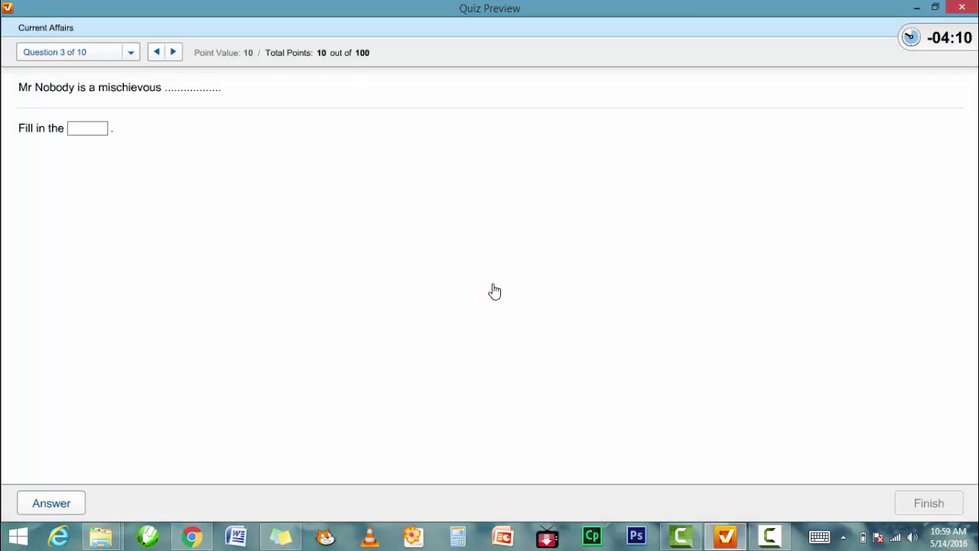
# - Return to the Word Bank question and submit its completed answer
pyautogui.click(156, 52)
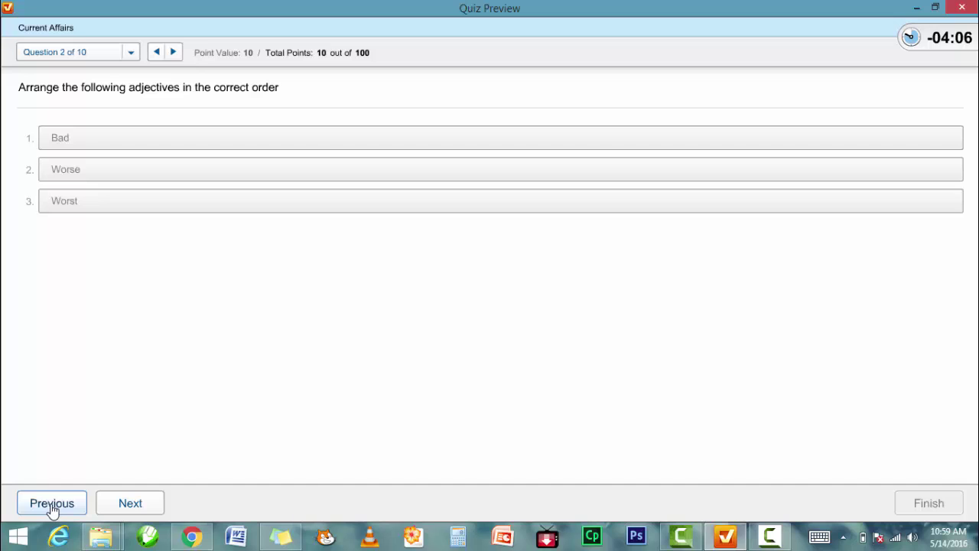
pyautogui.click(157, 52)
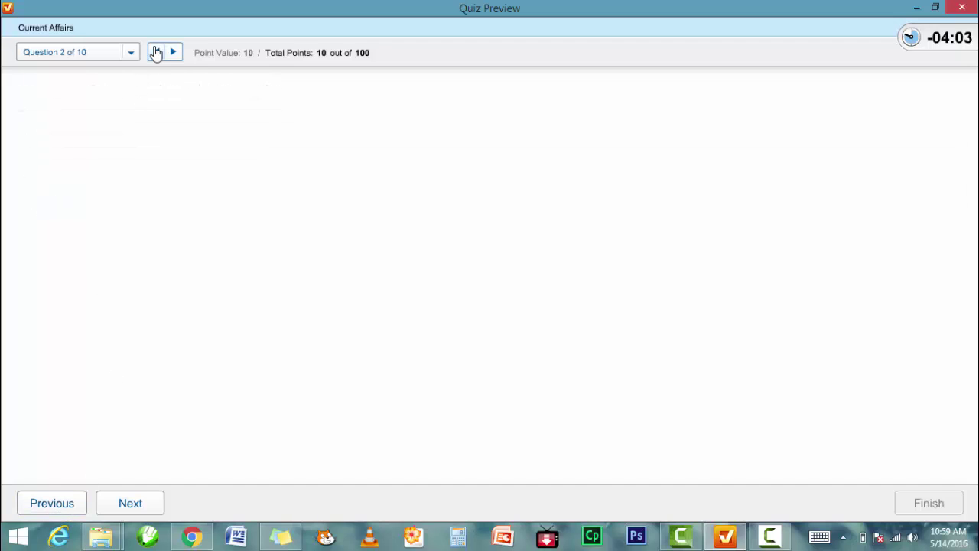
pyautogui.click(48, 501)
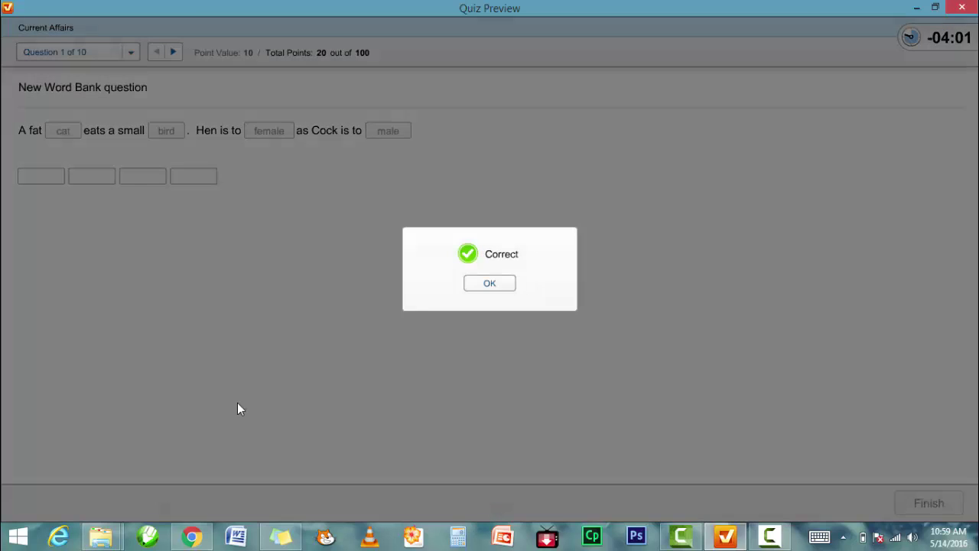
pyautogui.click(482, 284)
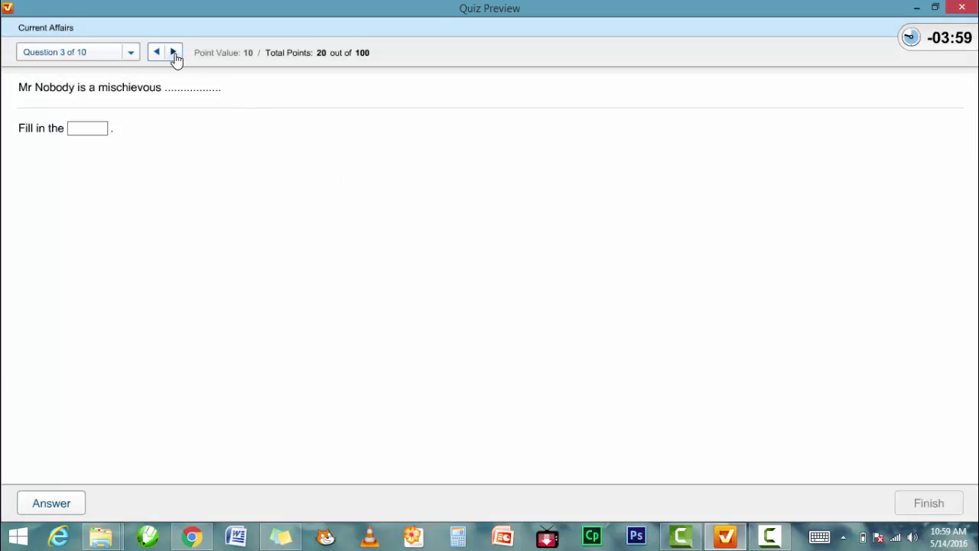
# - Fill the blank in the "Mr Nobody is a mischievous" question with "Man" and submit it
pyautogui.click(174, 53)
pyautogui.click(157, 55)
pyautogui.click(64, 505)
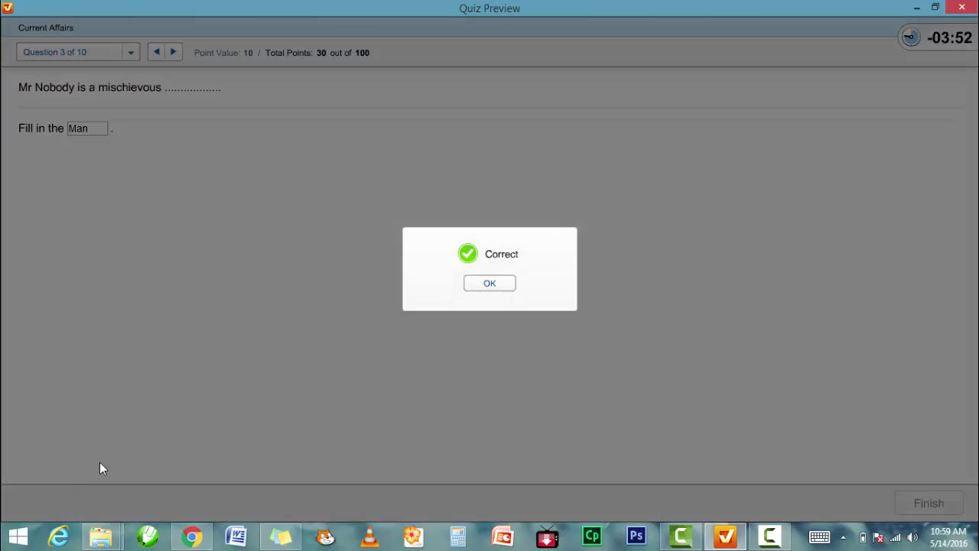
pyautogui.click(489, 285)
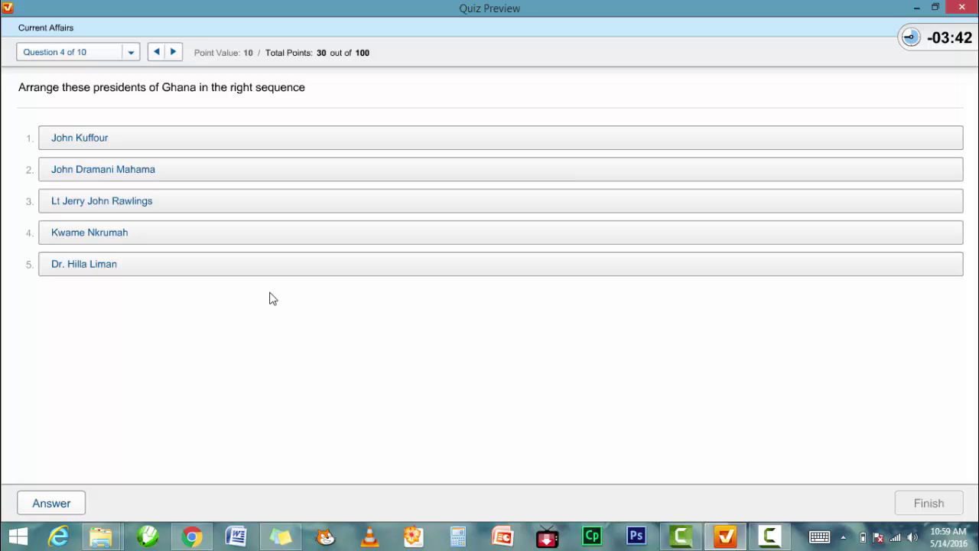
# - Order the presidents as Kwame Nkrumah, Dr. Hilla Liman, Lt Jerry John Rawlings, John Kuffour, John Dramani Mahama, and submit the answer
pyautogui.moveTo(142, 235); pyautogui.dragTo(150, 144)
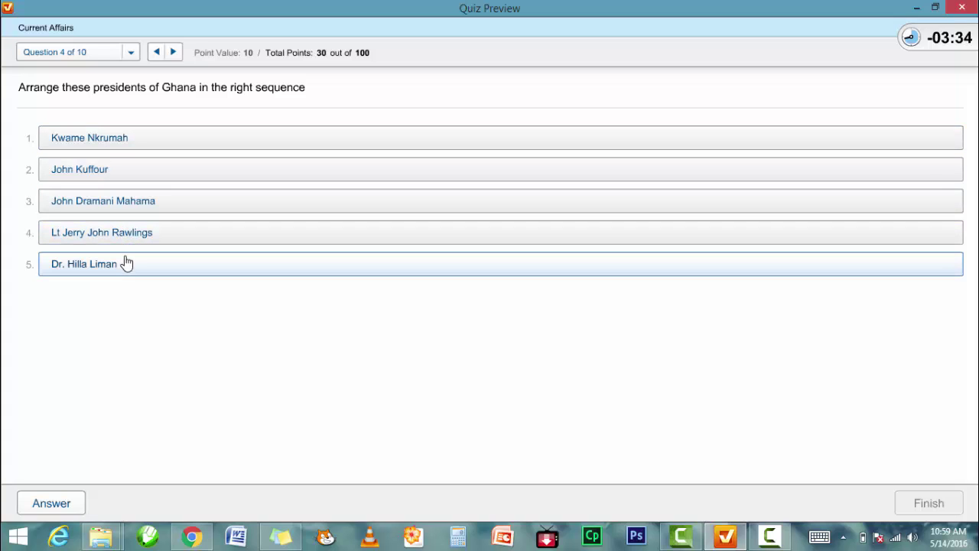
pyautogui.moveTo(128, 266); pyautogui.dragTo(142, 166)
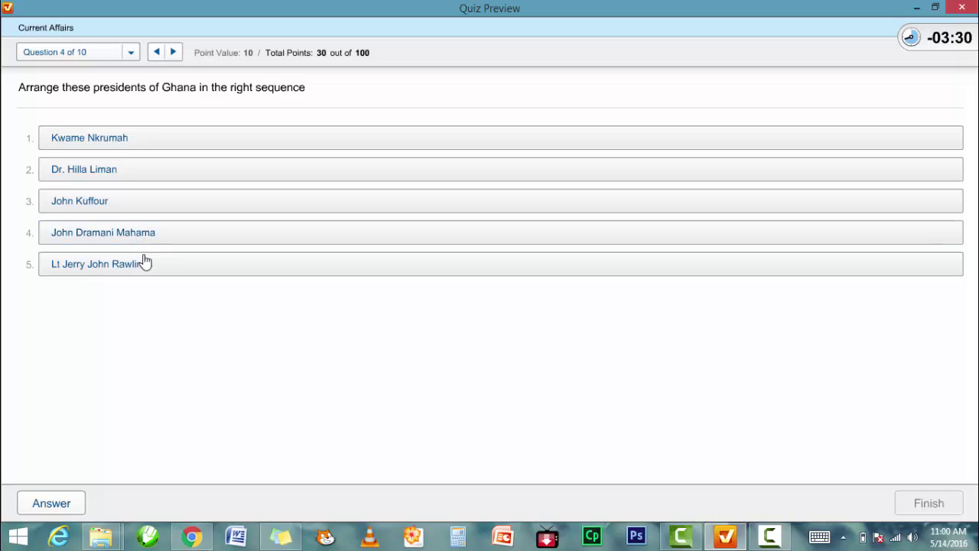
pyautogui.moveTo(144, 263); pyautogui.dragTo(137, 197)
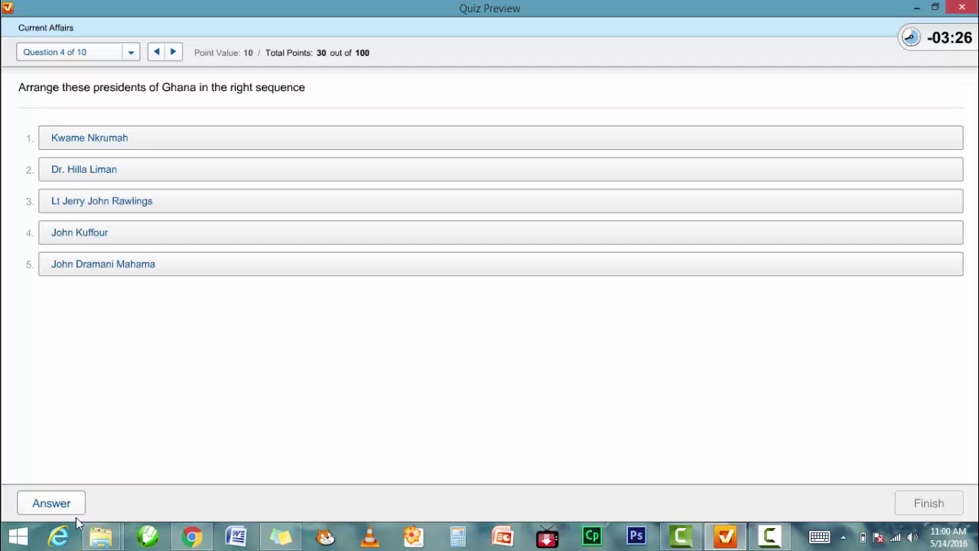
pyautogui.click(54, 509)
pyautogui.click(485, 283)
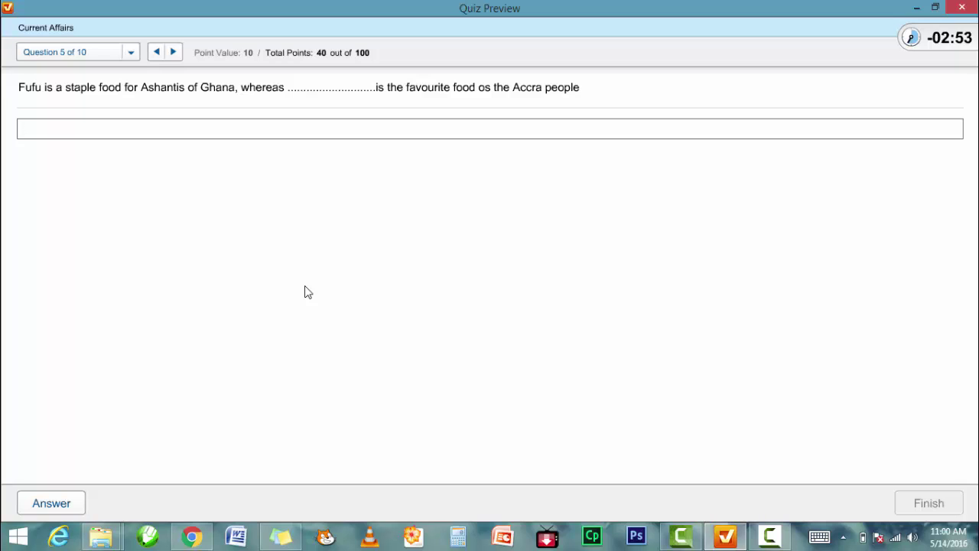
# - Submit "Banku" for the Accra people's favourite food question and True for the Black Stars captain statement
pyautogui.write('anku')
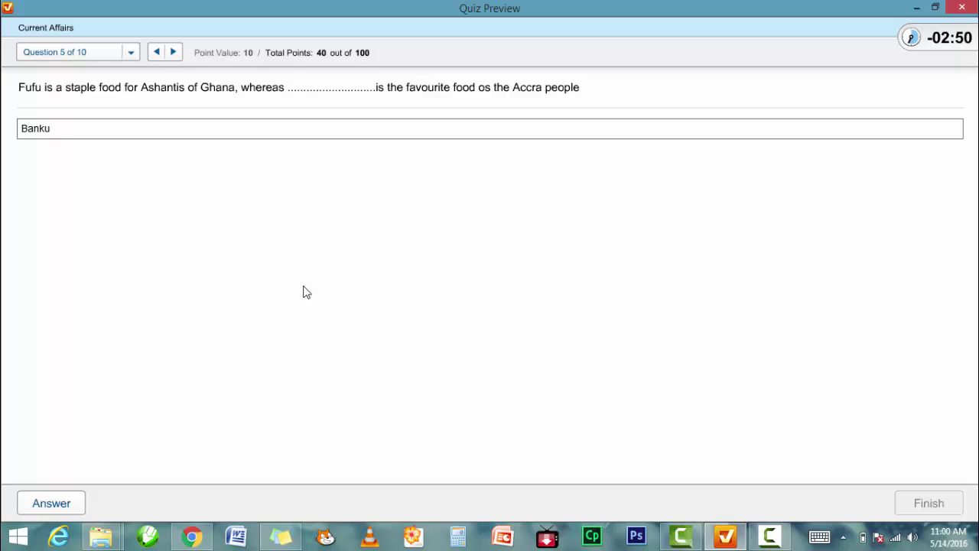
pyautogui.click(55, 504)
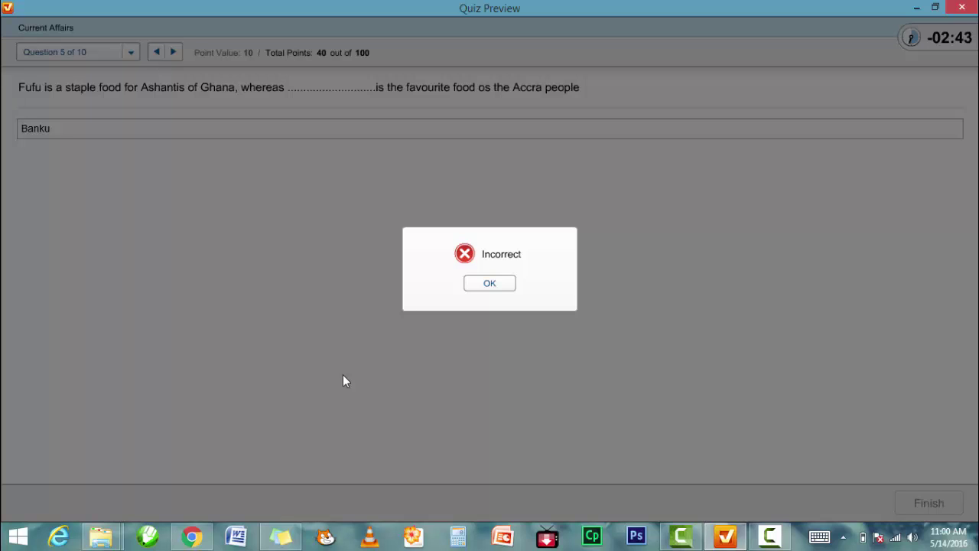
pyautogui.click(478, 287)
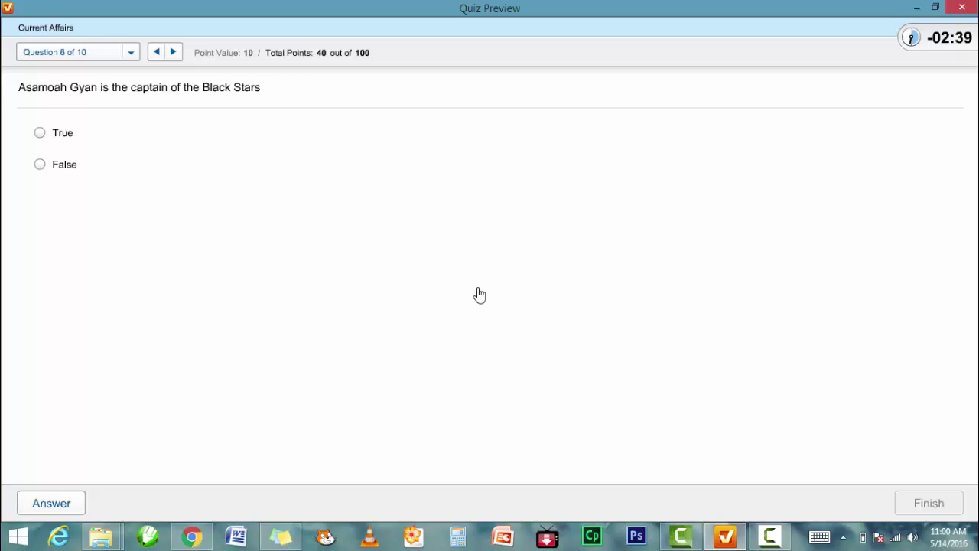
pyautogui.click(39, 133)
pyautogui.click(34, 504)
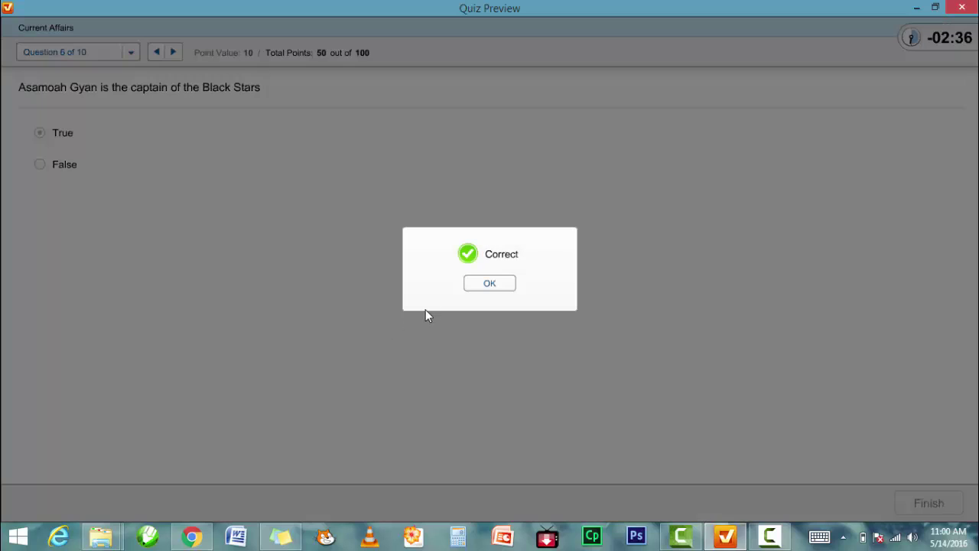
pyautogui.click(489, 284)
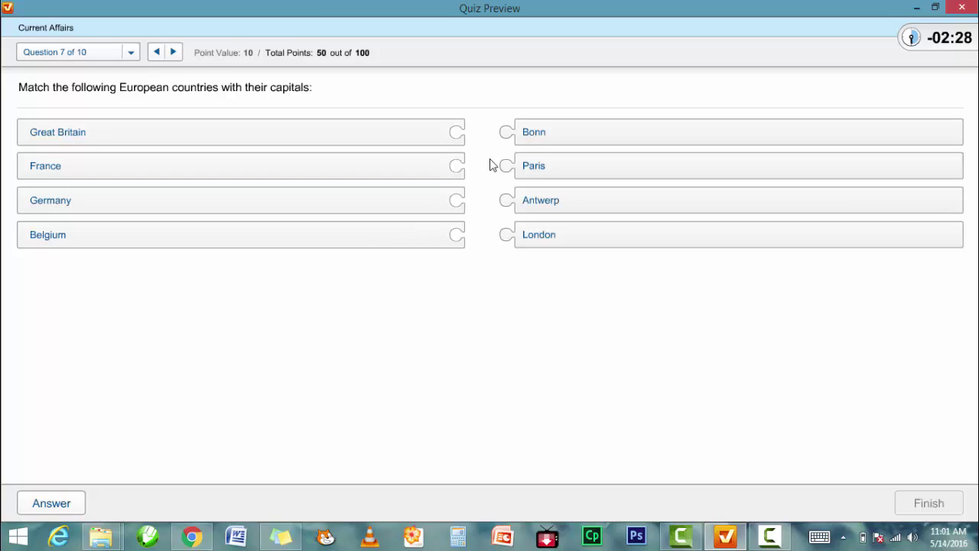
# - Match Germany with Bonn, Great Britain with London, France with Paris and Belgium with Antwerp, and submit the answer
pyautogui.moveTo(535, 136); pyautogui.dragTo(475, 212)
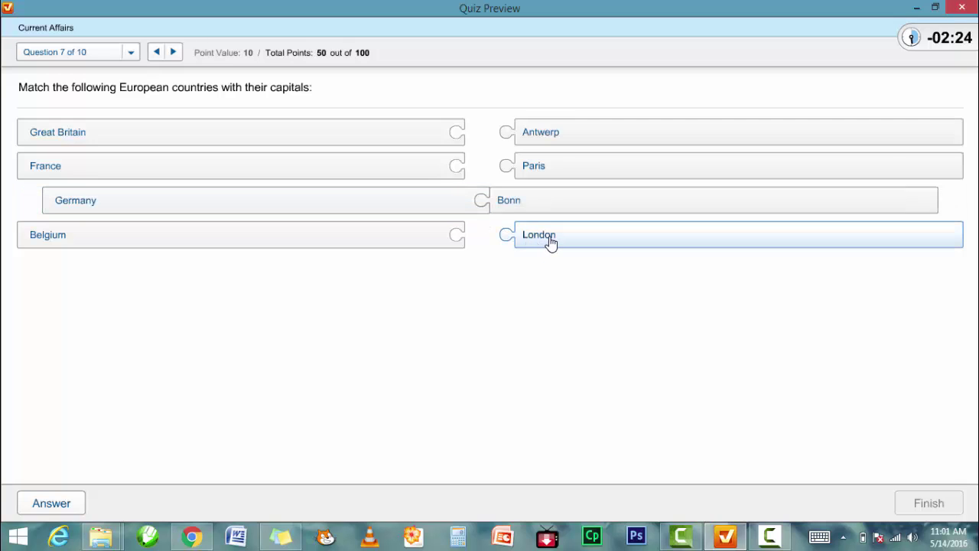
pyautogui.moveTo(551, 242); pyautogui.dragTo(467, 140)
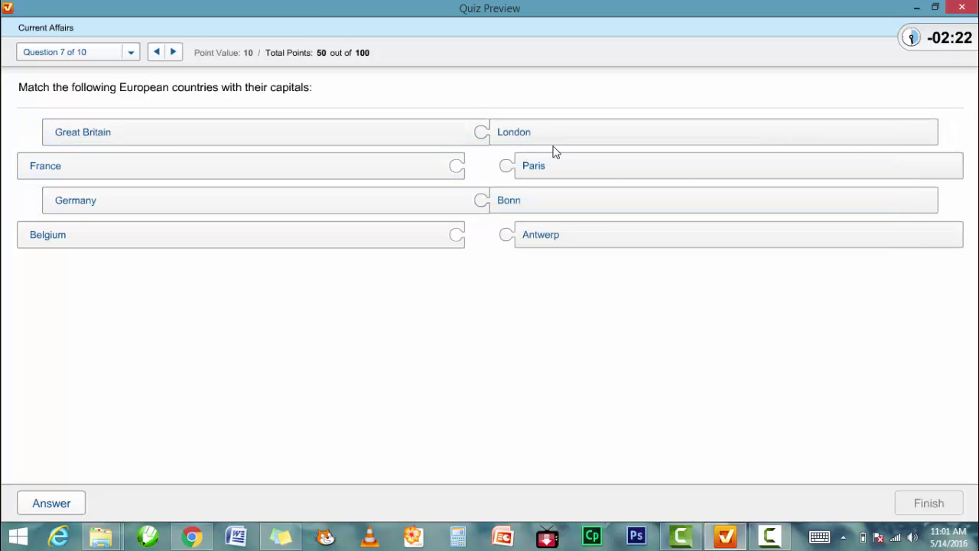
pyautogui.moveTo(537, 171); pyautogui.dragTo(477, 186)
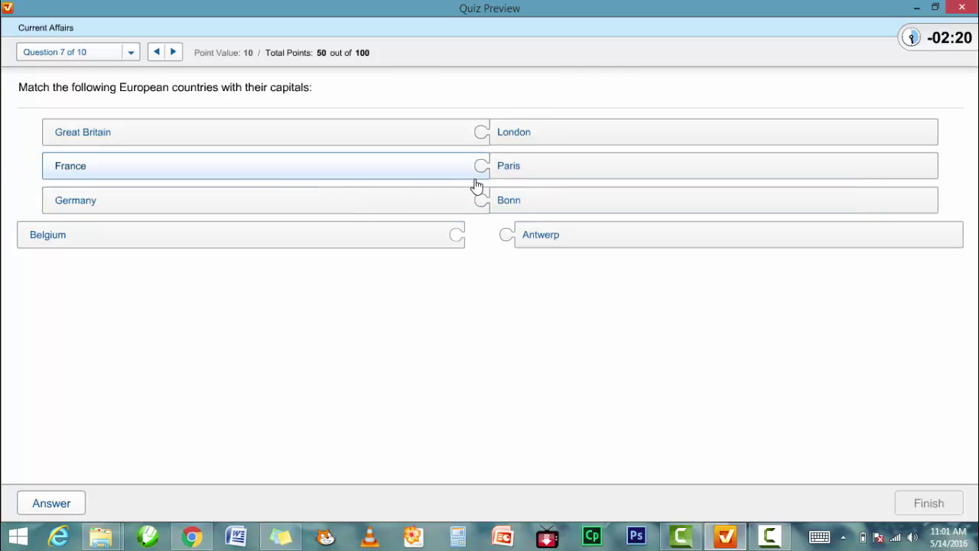
pyautogui.moveTo(543, 237); pyautogui.dragTo(482, 245)
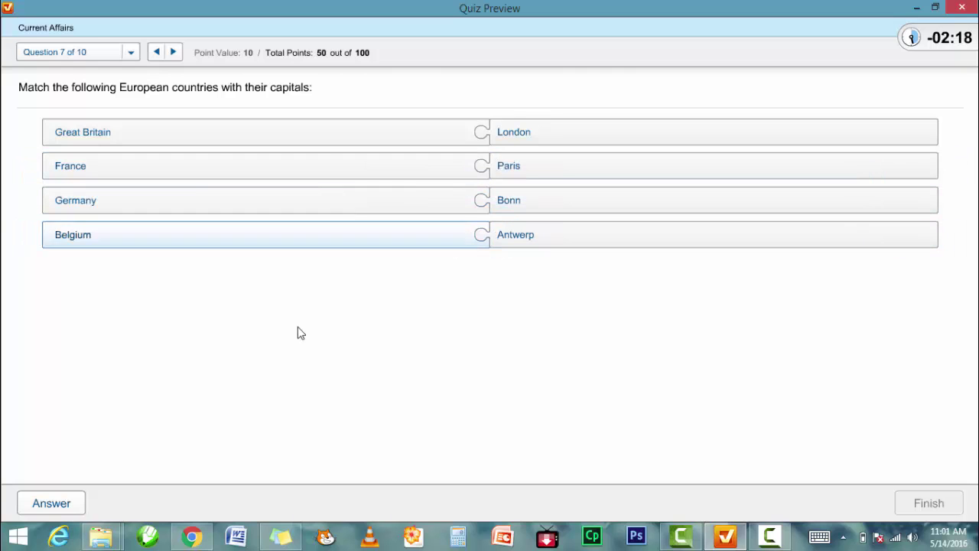
pyautogui.click(45, 505)
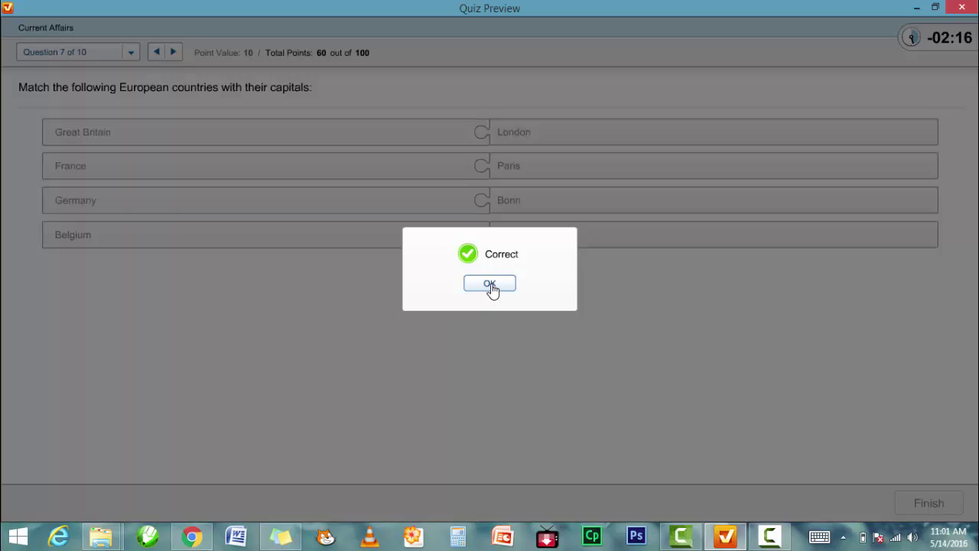
pyautogui.click(490, 284)
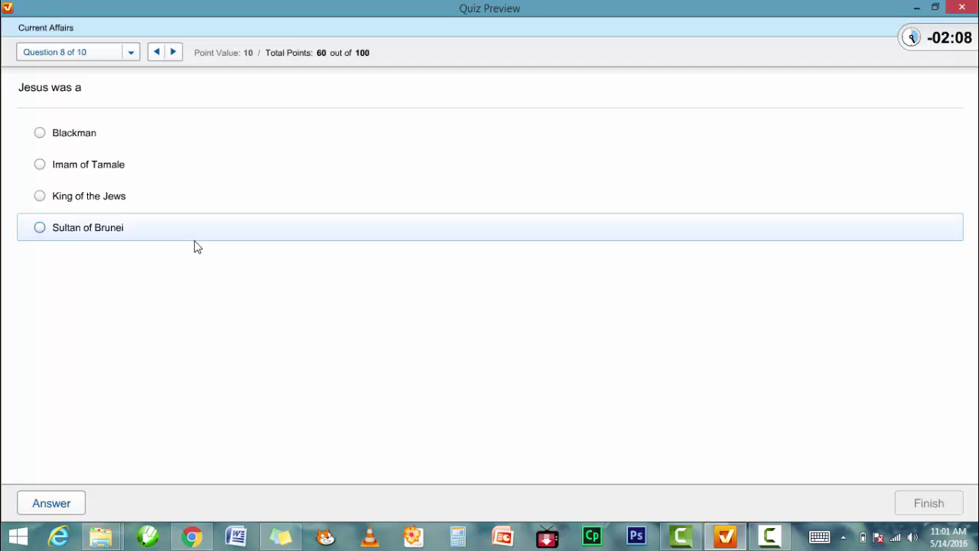
# - Submit "King of the Jews" for the Jesus question and "John Mahama" for the president of Ghana question
pyautogui.click(39, 197)
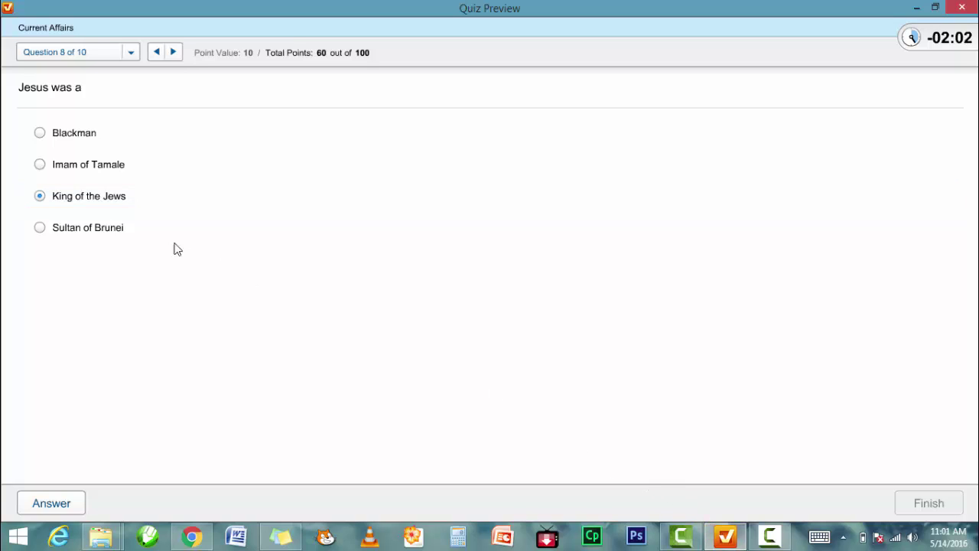
pyautogui.click(55, 506)
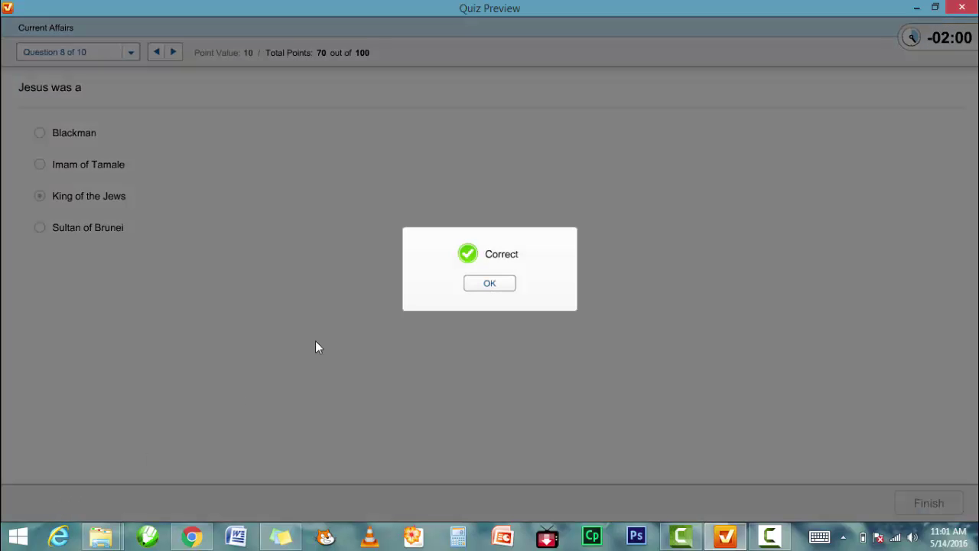
pyautogui.click(473, 287)
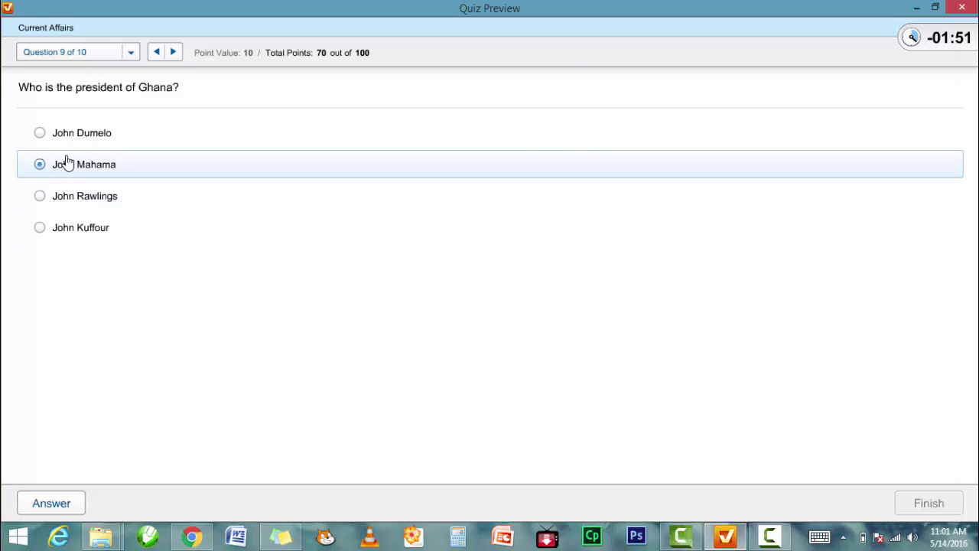
pyautogui.click(51, 503)
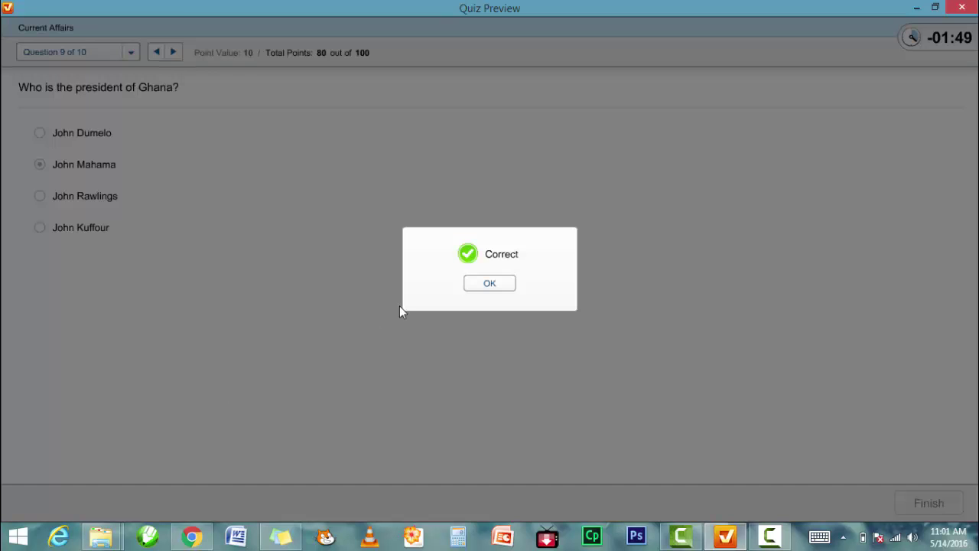
pyautogui.click(482, 286)
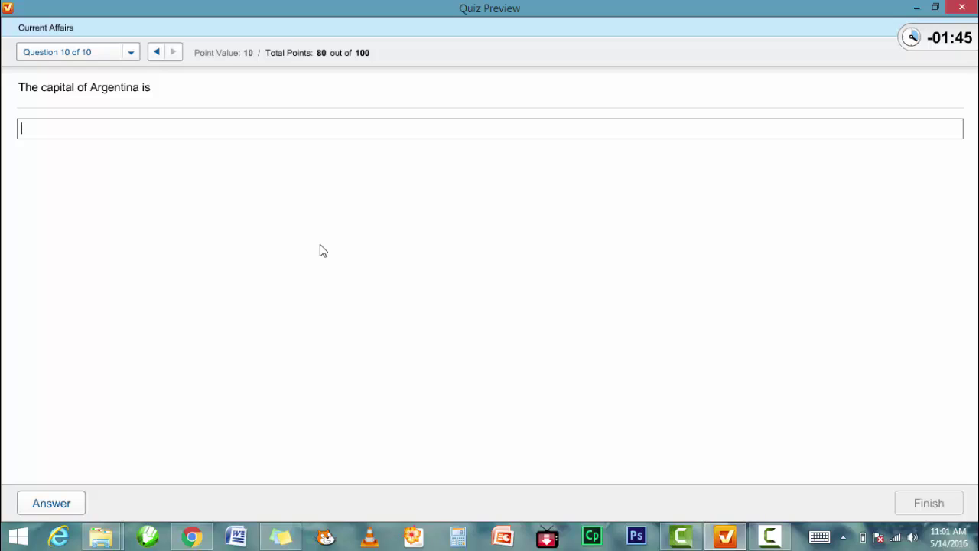
# - Submit "Buenos Aires" as the answer to the capital of Argentina question and continue to the quiz results
pyautogui.write('Buenos Aires')
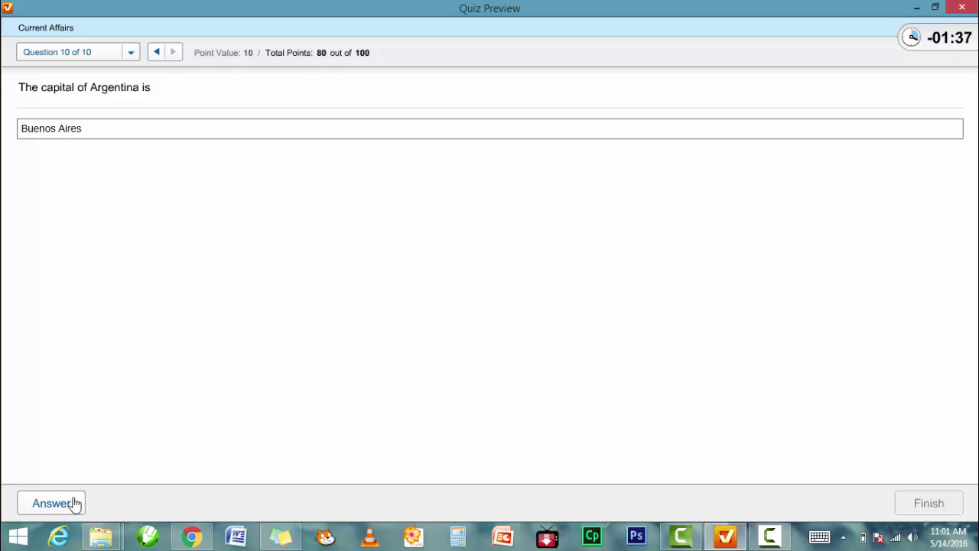
pyautogui.click(72, 503)
pyautogui.click(492, 283)
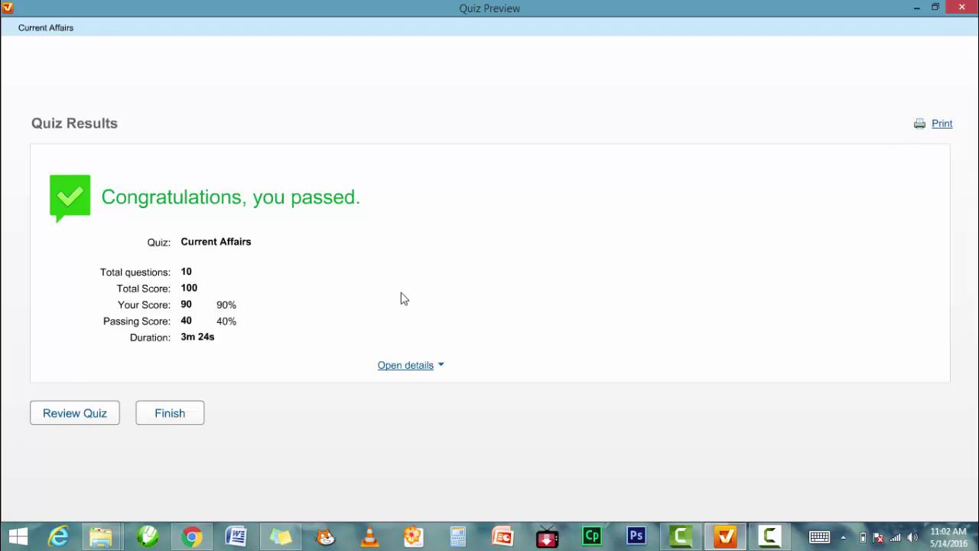
# - Review the marked answers of the completed quiz from question 1 through question 10
pyautogui.click(84, 413)
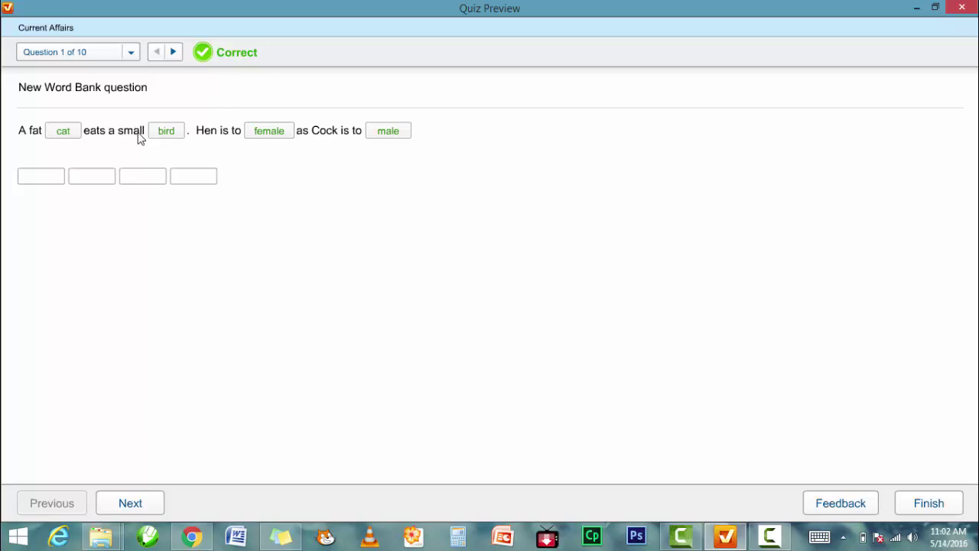
pyautogui.click(175, 52)
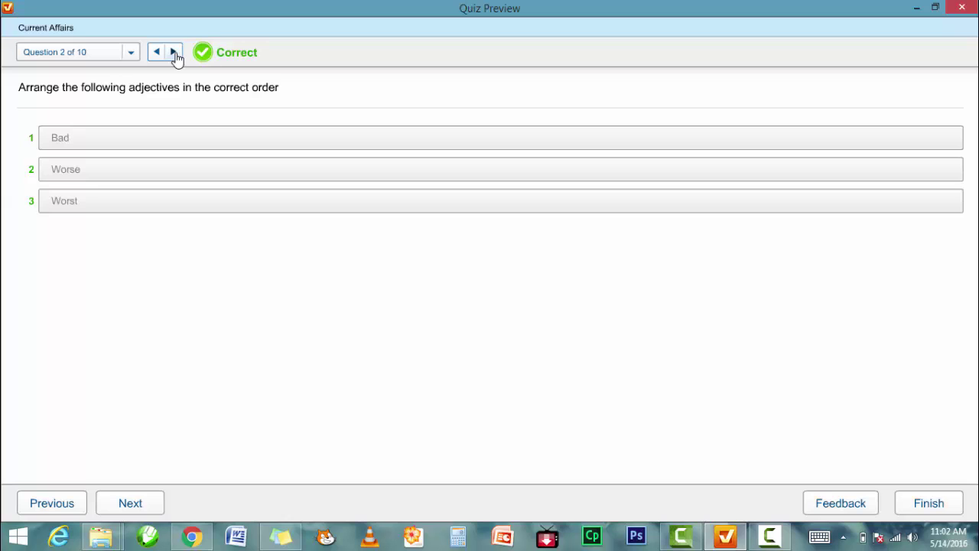
pyautogui.click(175, 52)
pyautogui.click(174, 52)
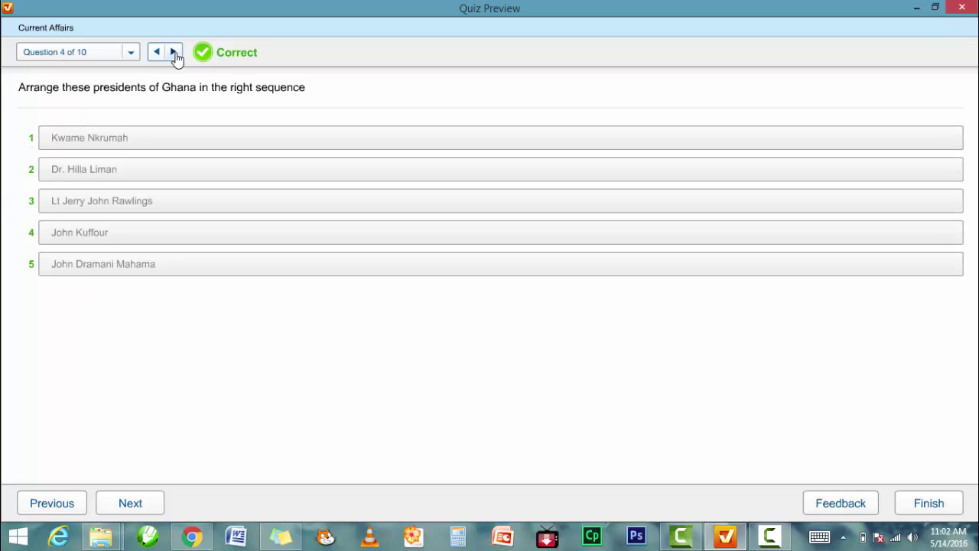
pyautogui.click(174, 52)
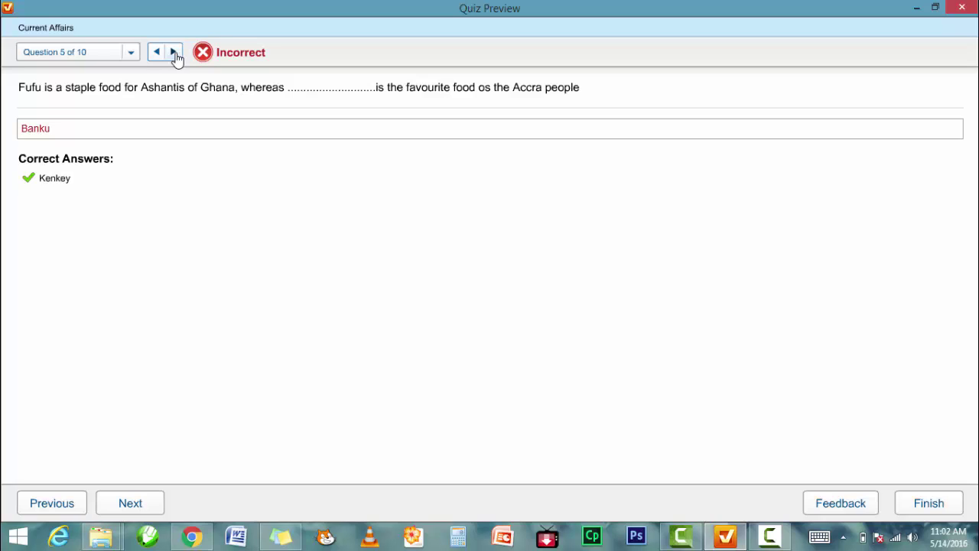
pyautogui.click(173, 54)
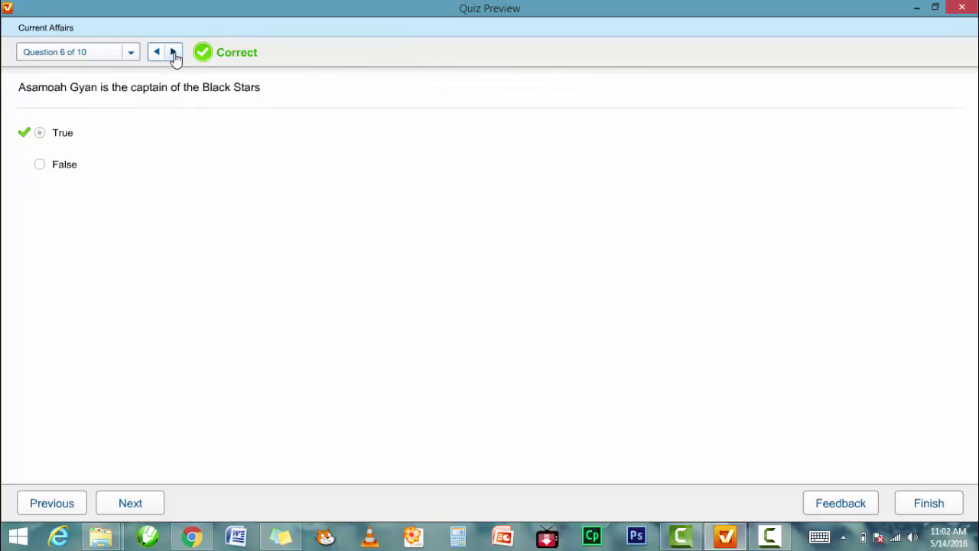
pyautogui.click(174, 53)
pyautogui.click(173, 54)
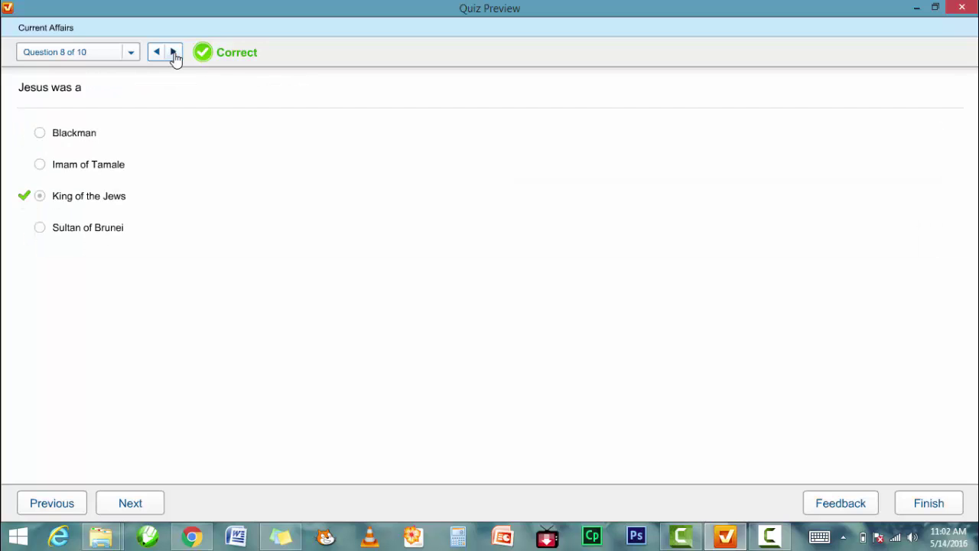
pyautogui.click(174, 54)
pyautogui.click(173, 54)
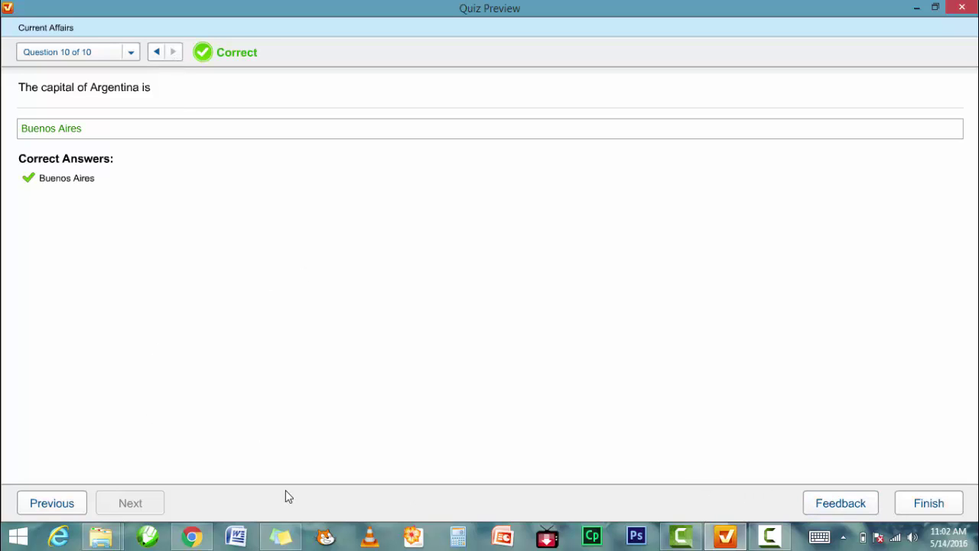
# - Check the answer feedback for the capital of Argentina question, and finish the review by closing the quiz preview
pyautogui.click(838, 504)
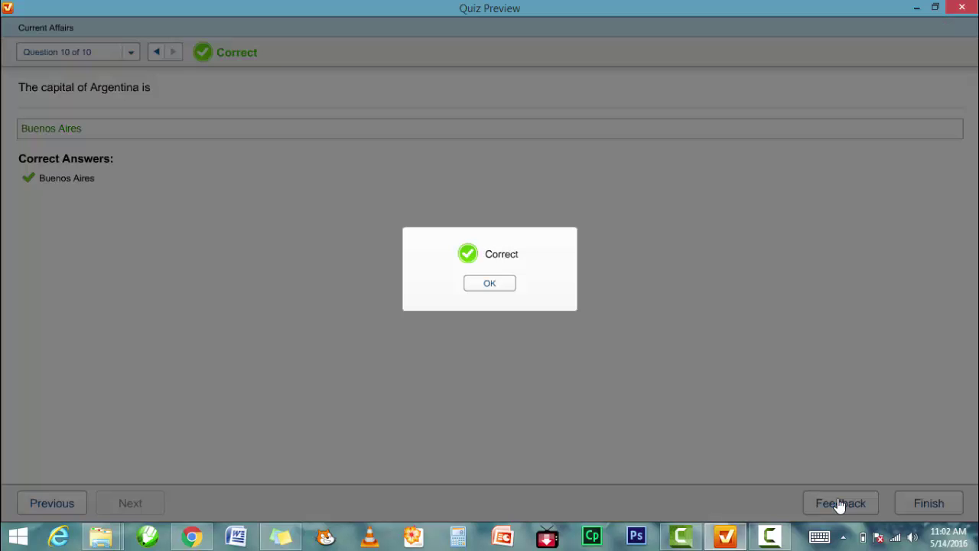
pyautogui.click(488, 284)
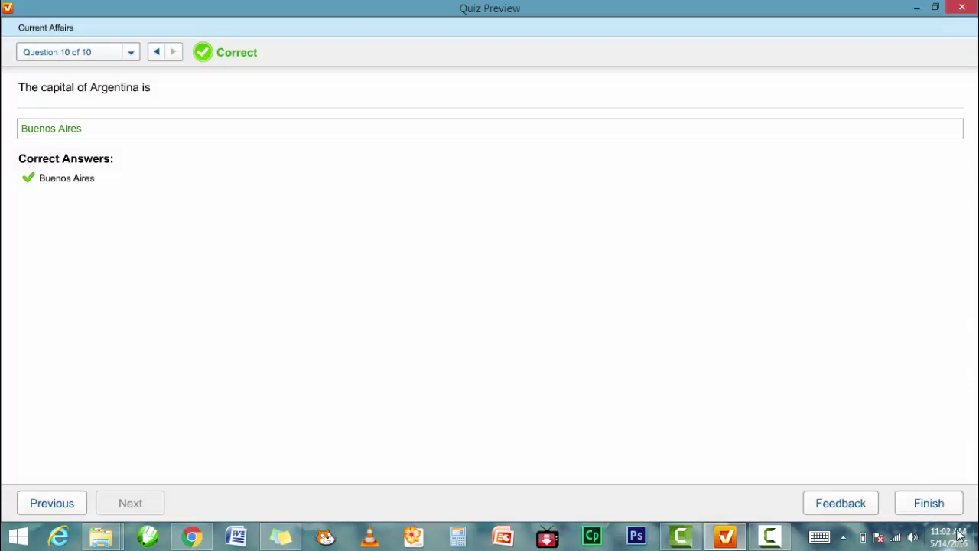
pyautogui.click(931, 503)
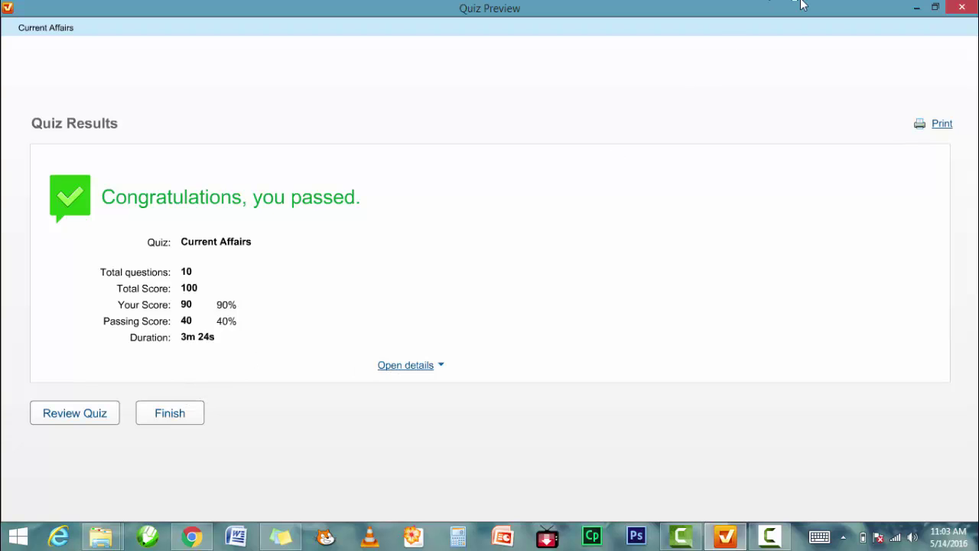
pyautogui.click(962, 7)
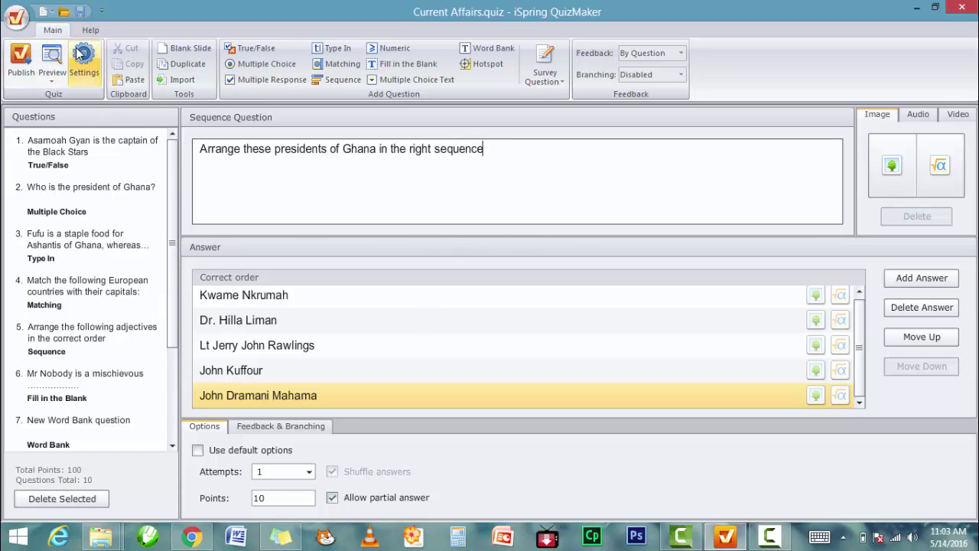
pyautogui.click(769, 536)
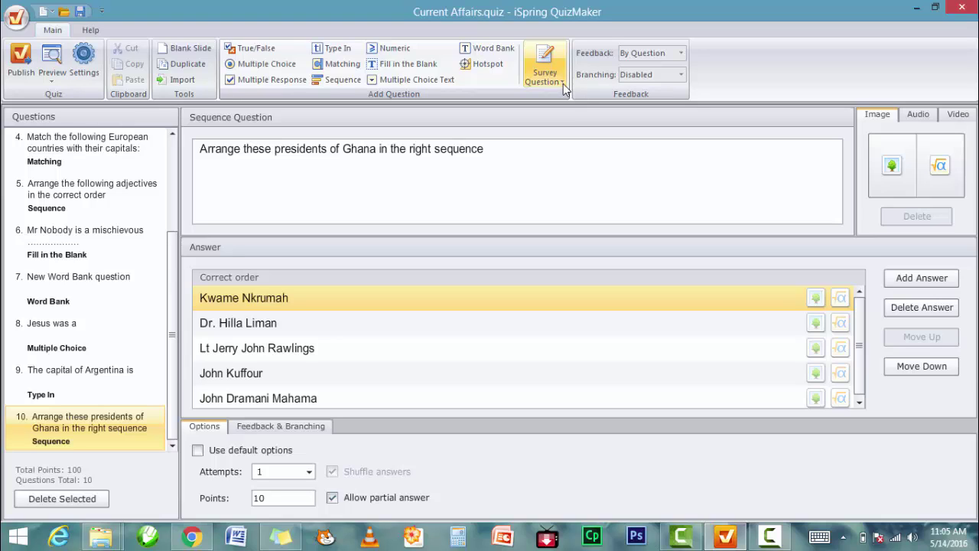
# - Examine the available survey question types and their example descriptions, including Pick Many and Short Answer, without adding one
pyautogui.click(562, 83)
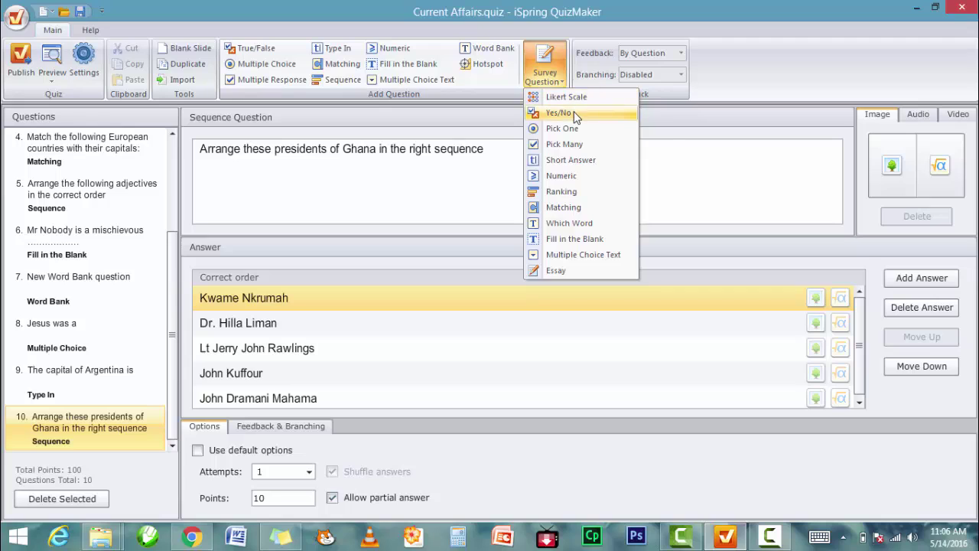
pyautogui.moveTo(587, 118)
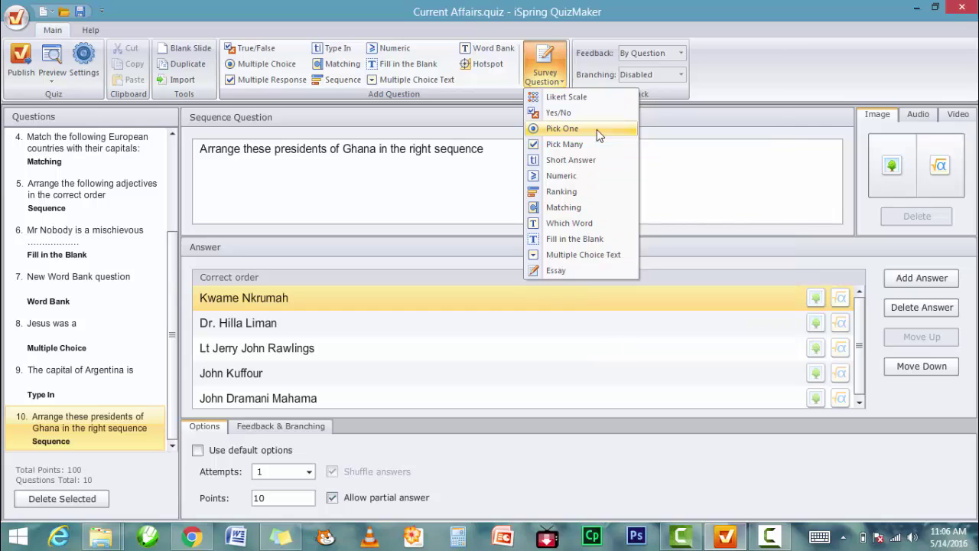
pyautogui.moveTo(591, 150)
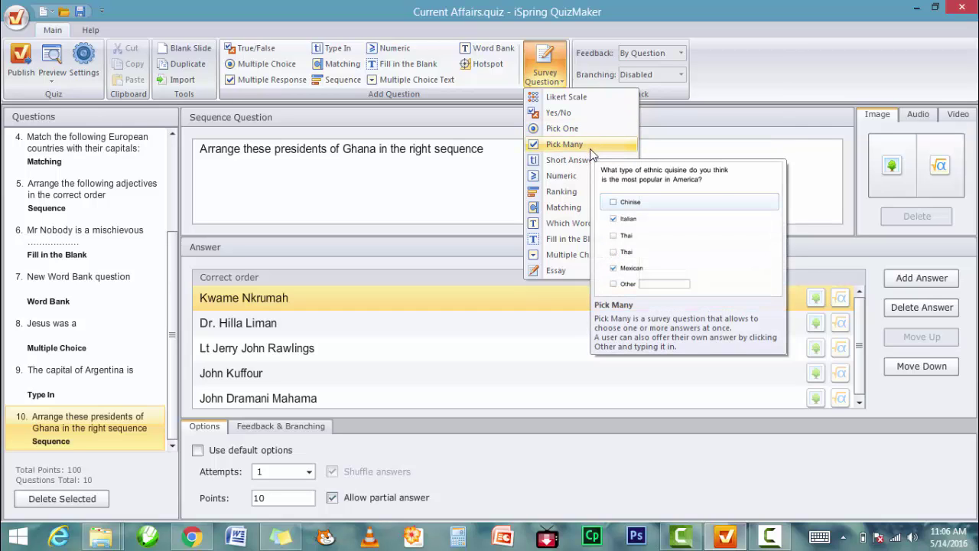
pyautogui.moveTo(619, 167)
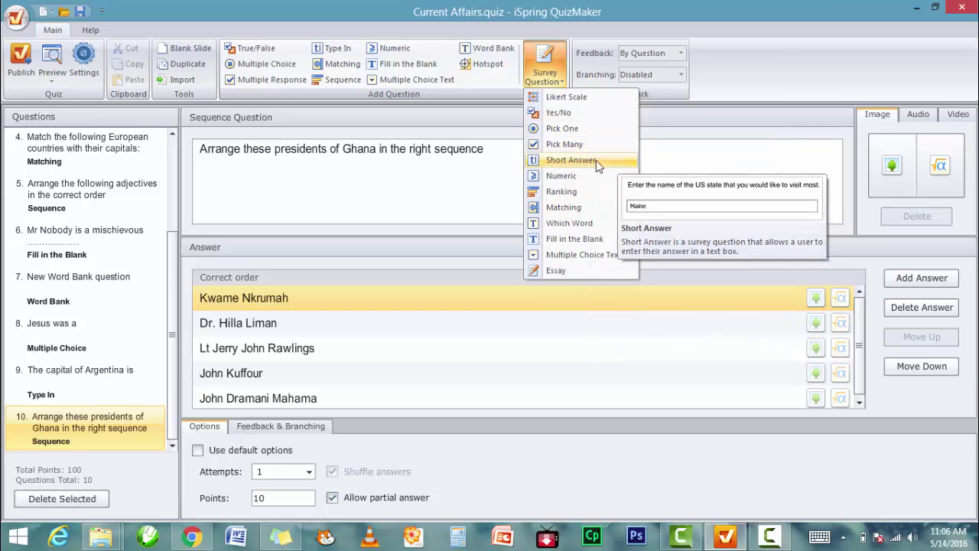
pyautogui.moveTo(574, 176)
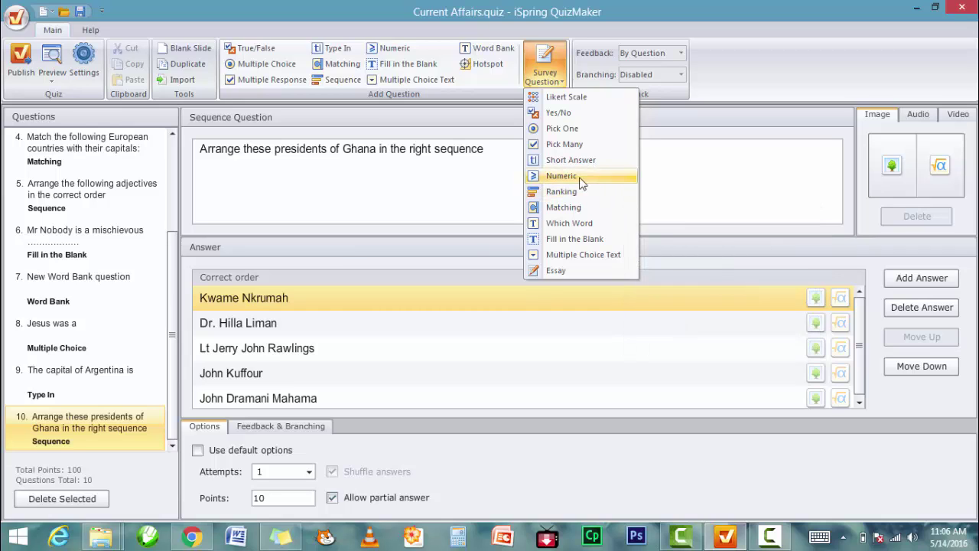
pyautogui.moveTo(630, 197)
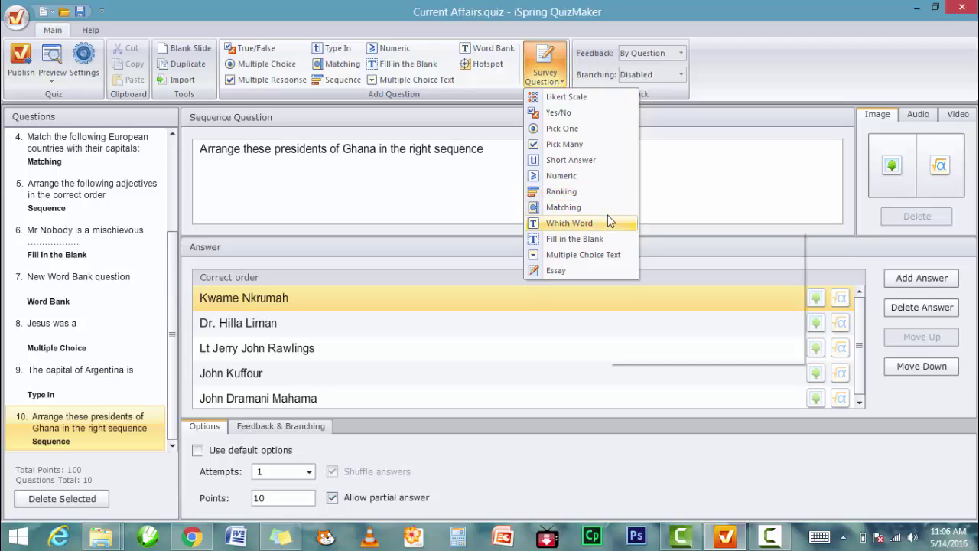
pyautogui.moveTo(612, 215)
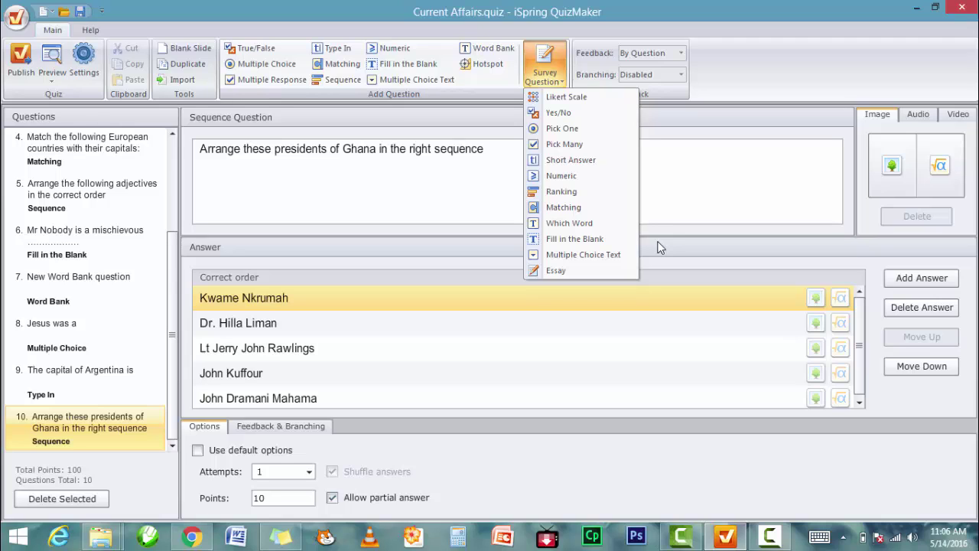
pyautogui.moveTo(534, 260)
pyautogui.press('Escape')
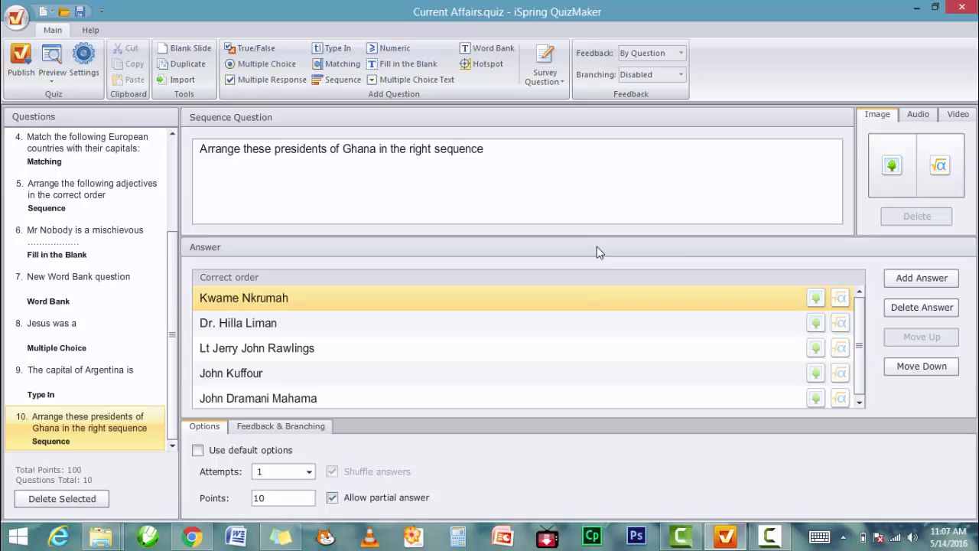
pyautogui.click(769, 536)
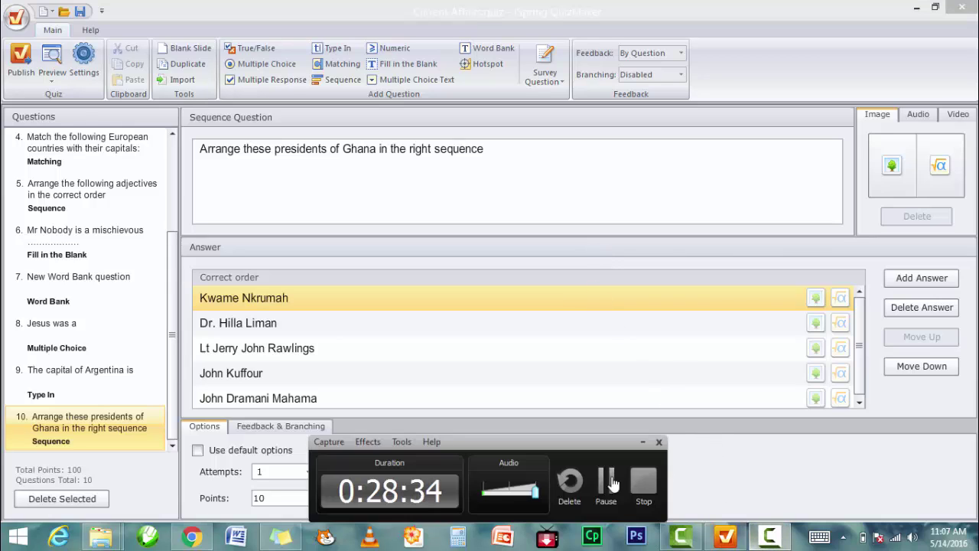
pyautogui.click(612, 481)
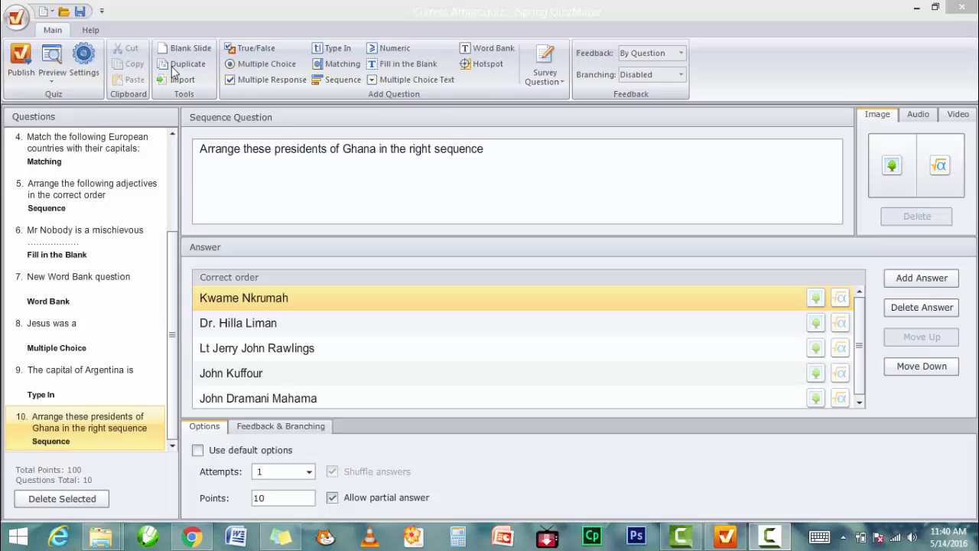
# - Publish the Current Affairs quiz in Word format to the Documents\Quizzes folder on this computer
pyautogui.click(12, 71)
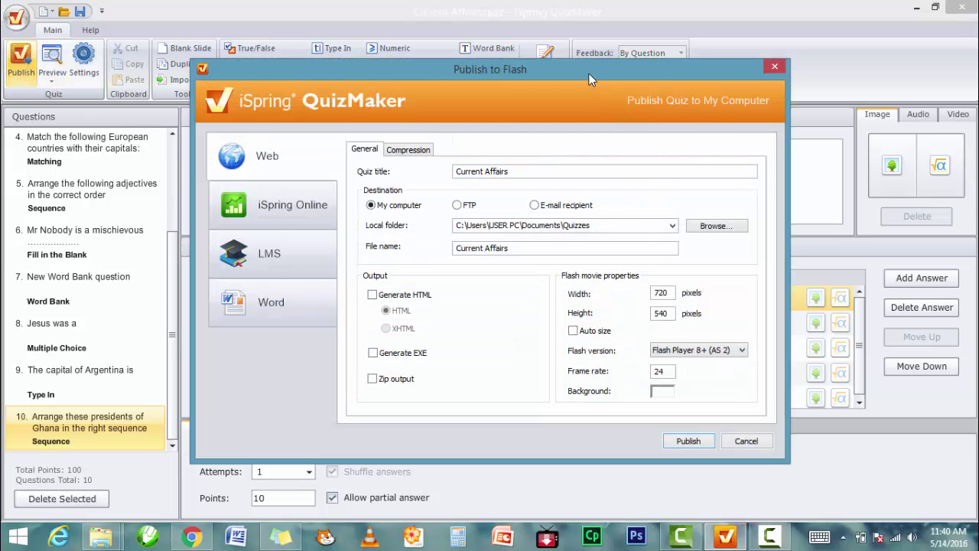
pyautogui.moveTo(588, 73); pyautogui.dragTo(616, 69)
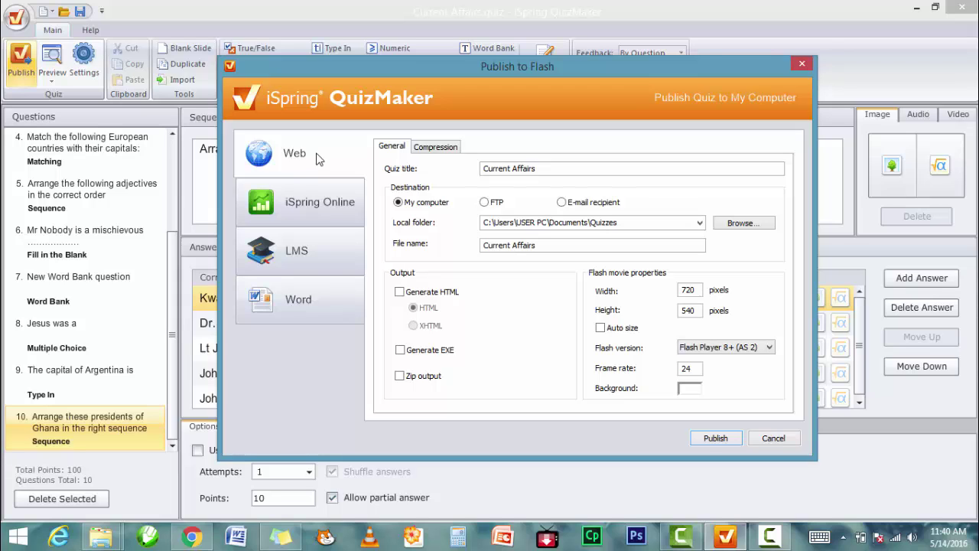
pyautogui.click(311, 255)
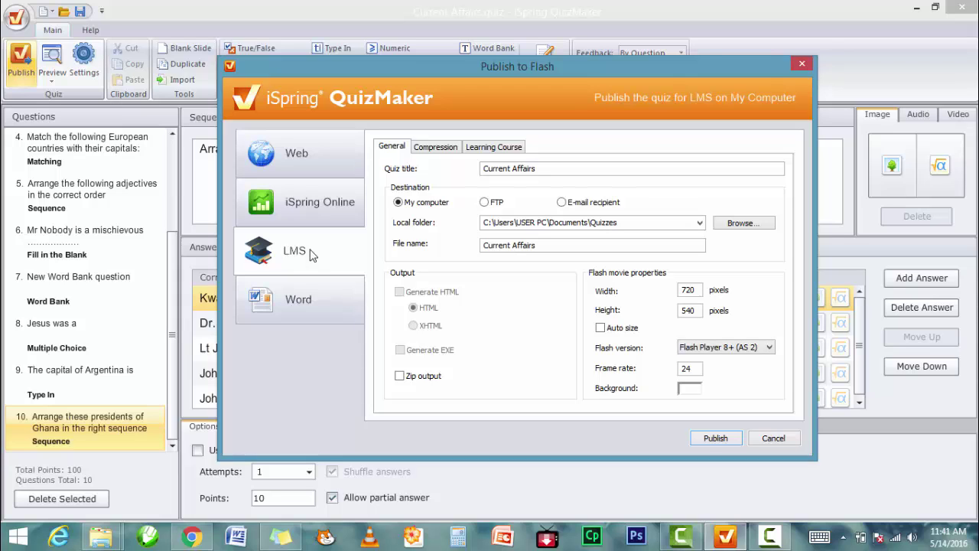
pyautogui.click(312, 295)
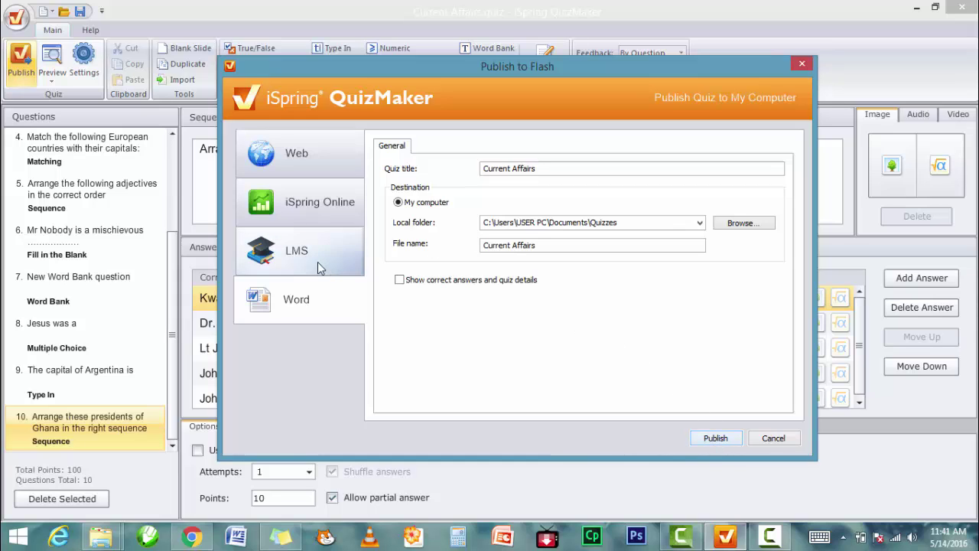
pyautogui.click(716, 439)
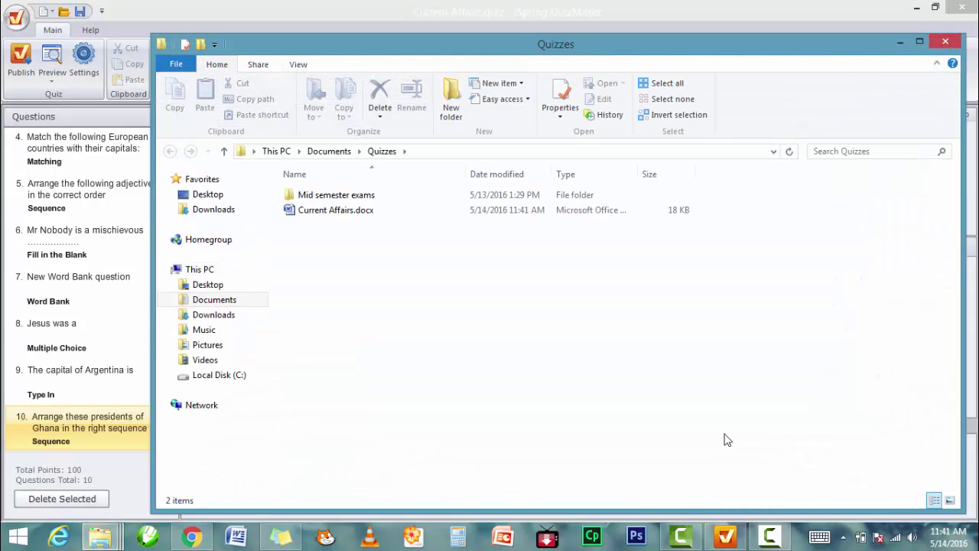
# - Open the published Current Affairs.docx from the Quizzes folder in Microsoft Word
pyautogui.moveTo(637, 49); pyautogui.dragTo(610, 36)
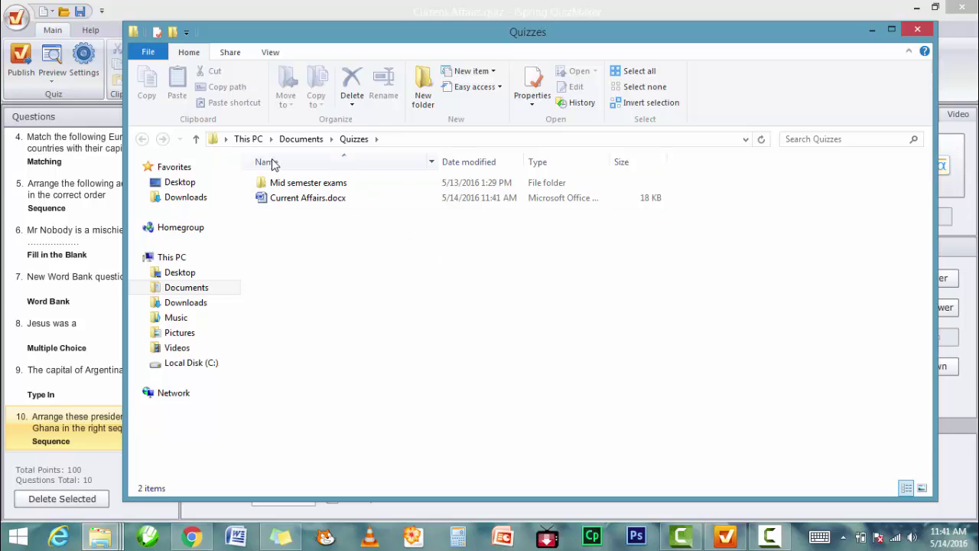
pyautogui.click(322, 200)
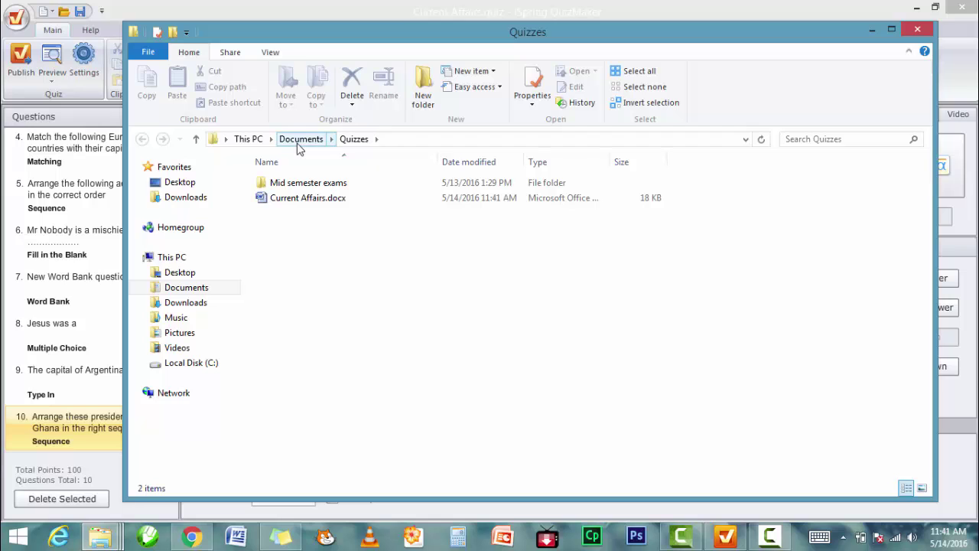
pyautogui.doubleClick(297, 200)
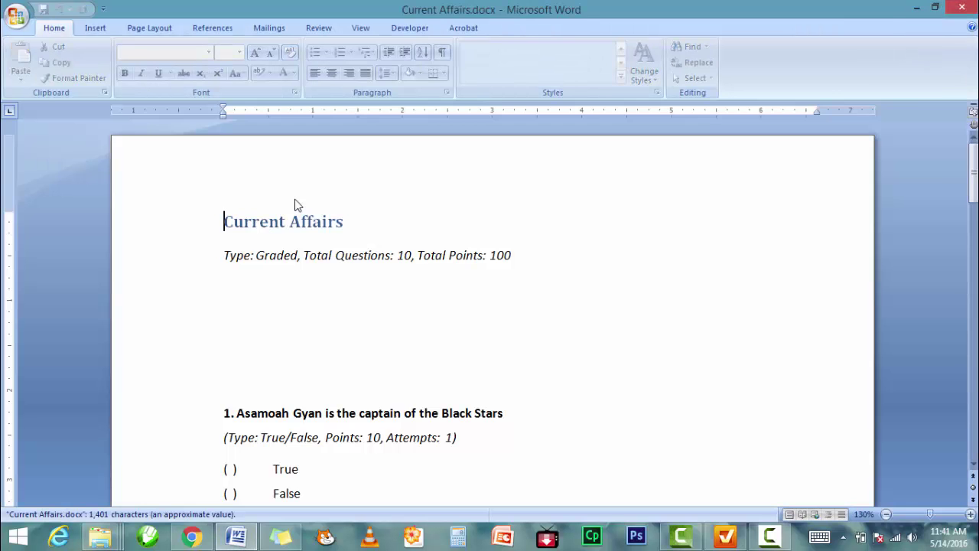
# - Look through the published quiz document from its title to the question 10 table, and close it
pyautogui.click(634, 286)
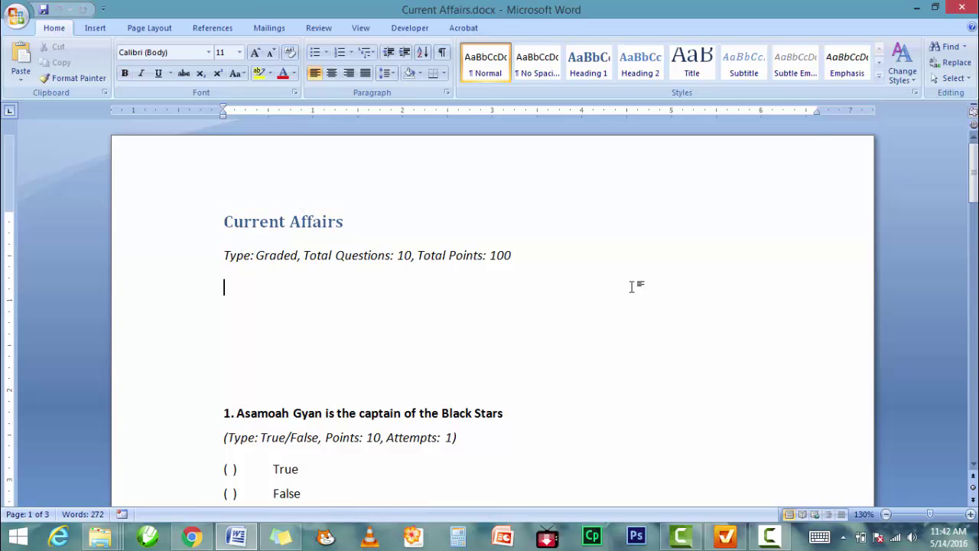
pyautogui.scroll(-10, 631, 290)
pyautogui.scroll(-15, 631, 288)
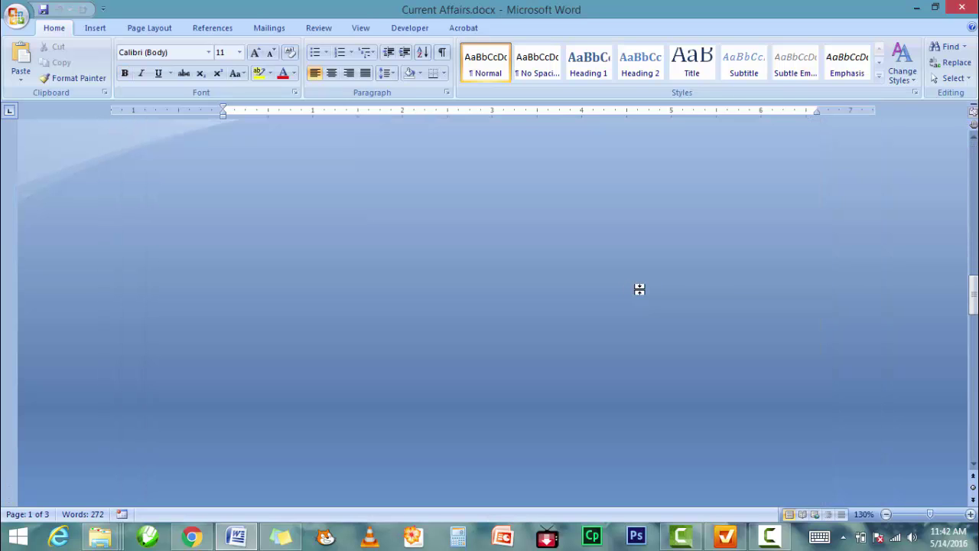
pyautogui.moveTo(971, 294); pyautogui.dragTo(974, 123)
pyautogui.scroll(4, 681, 299)
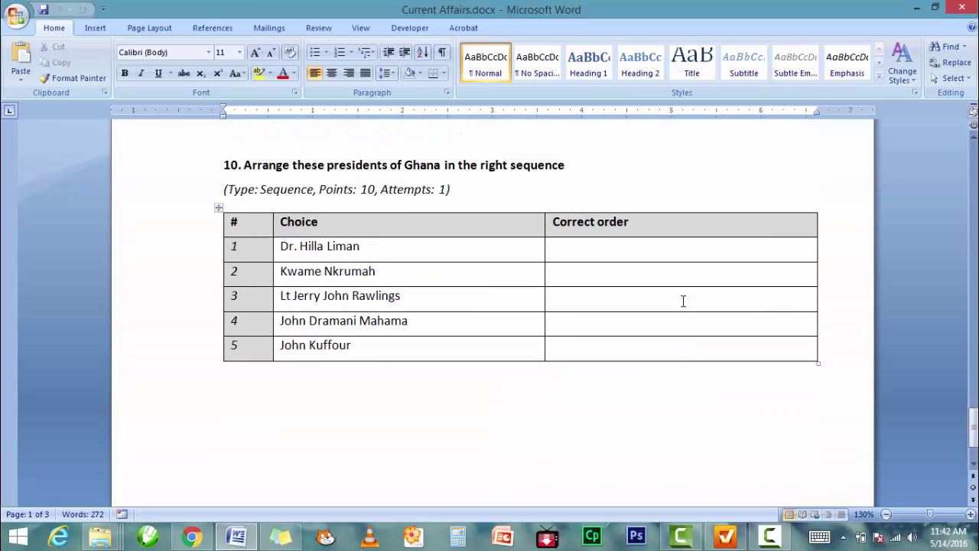
pyautogui.click(575, 345)
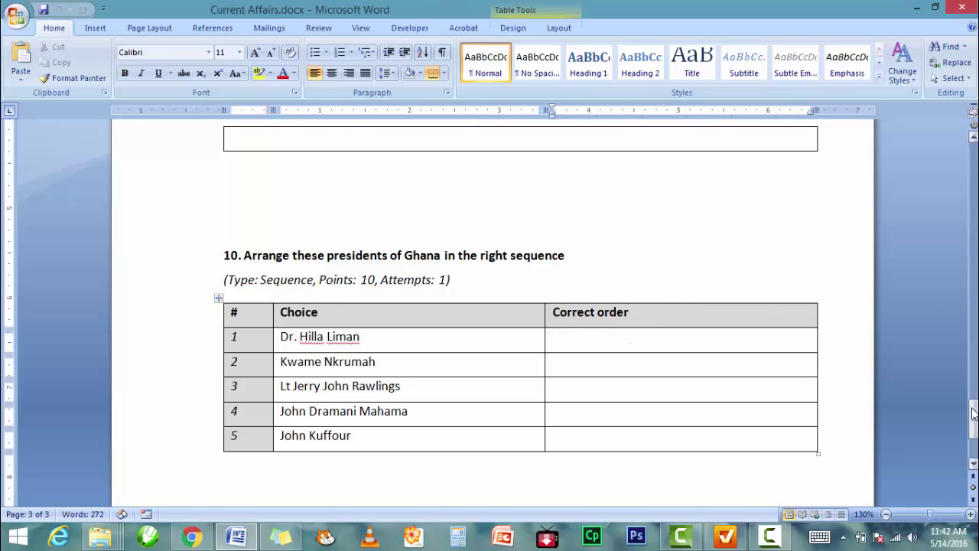
pyautogui.moveTo(973, 415); pyautogui.dragTo(974, 145)
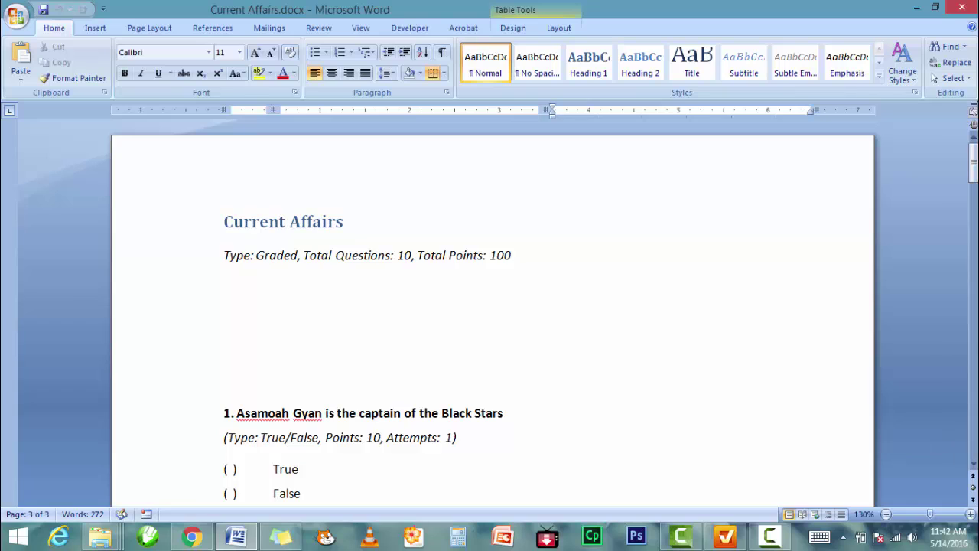
pyautogui.click(960, 7)
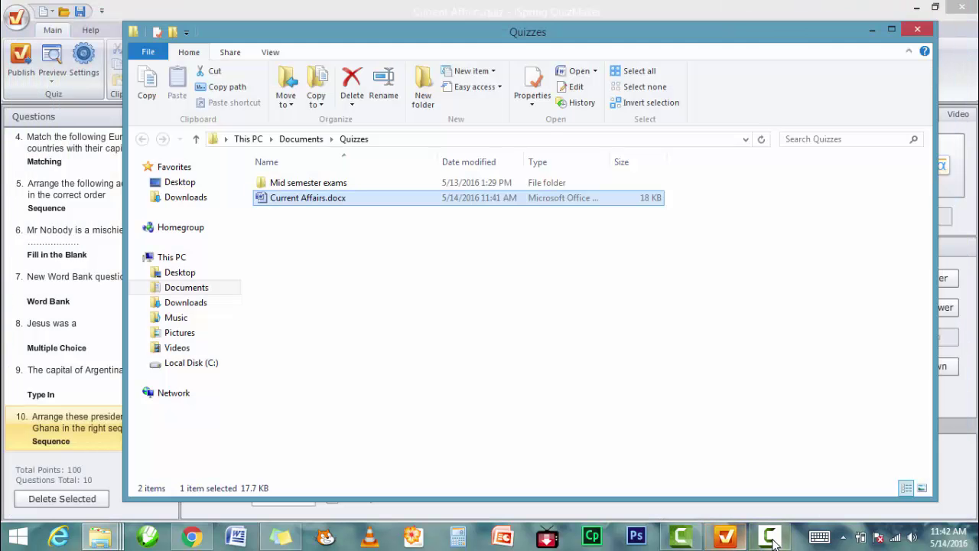